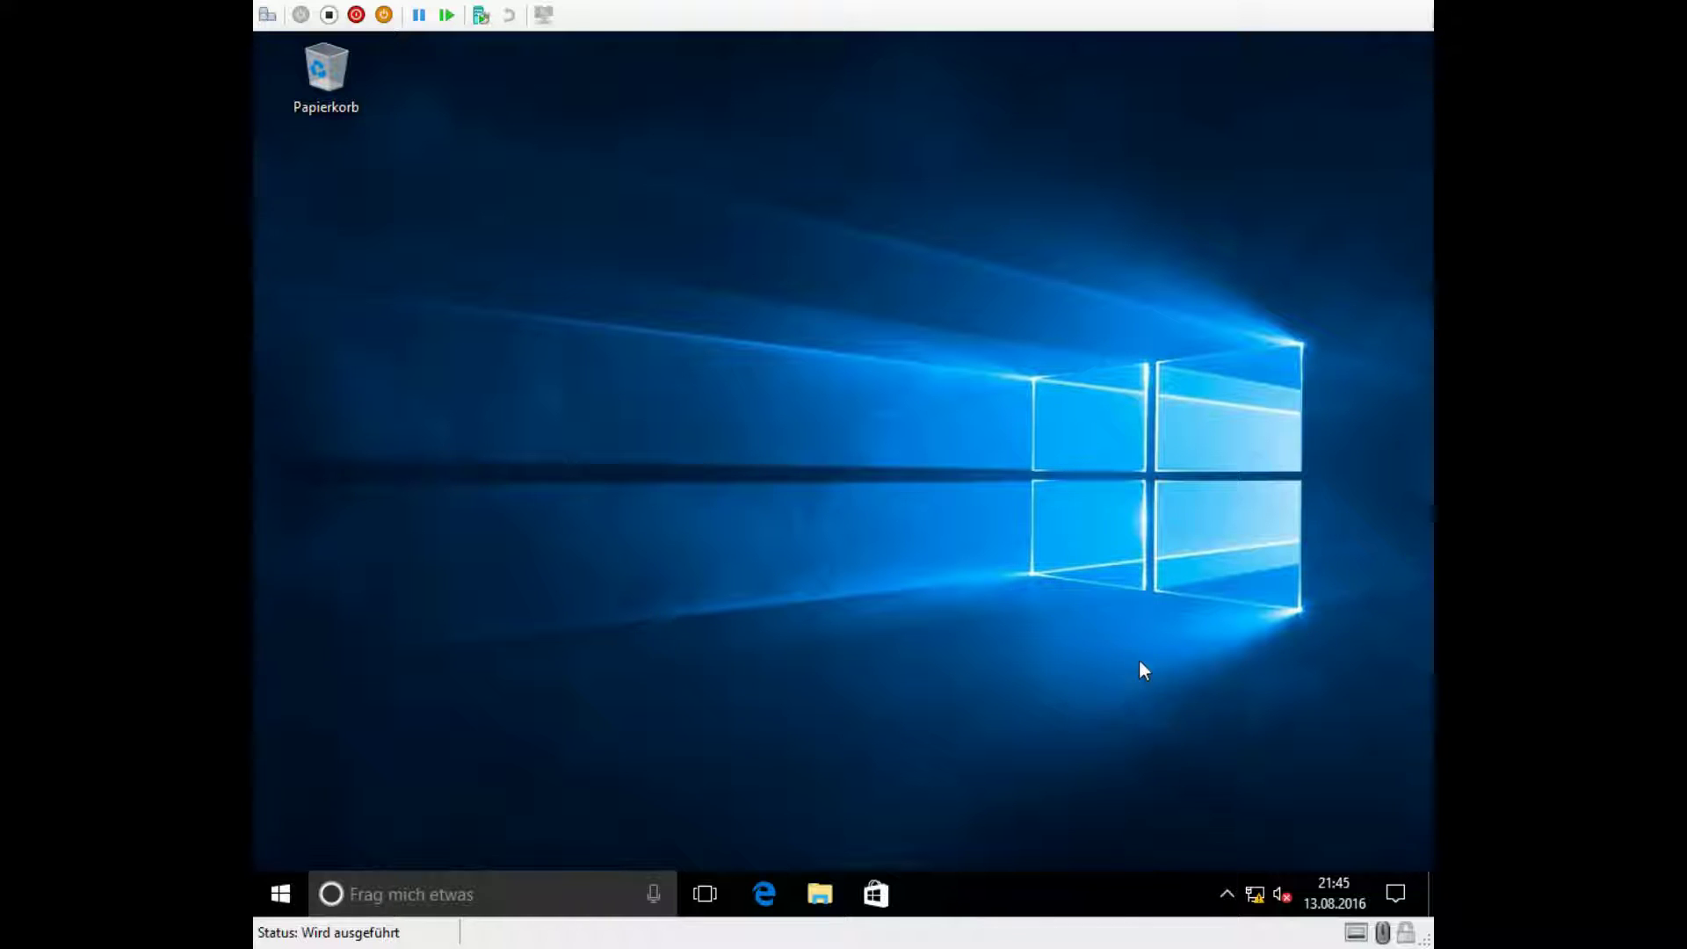
Step: Check the Ethernet details: IPv4 192.168.10.50, with DHCP and DNS server 192.168.10.1
right_click(1253, 898)
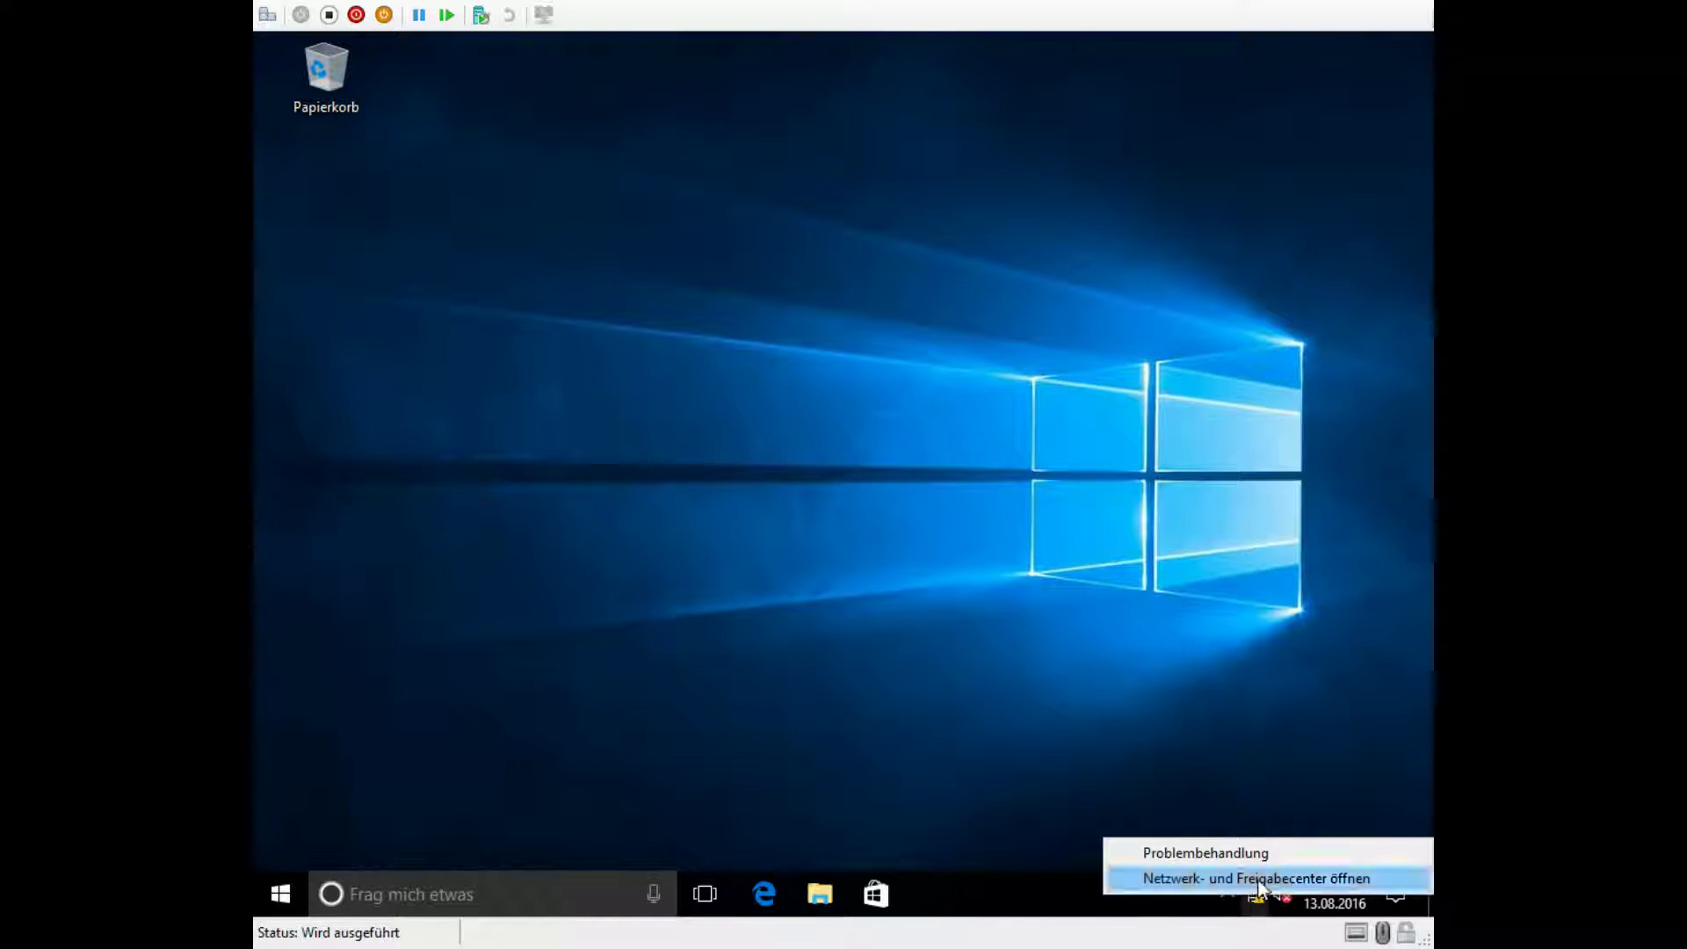
click(1248, 874)
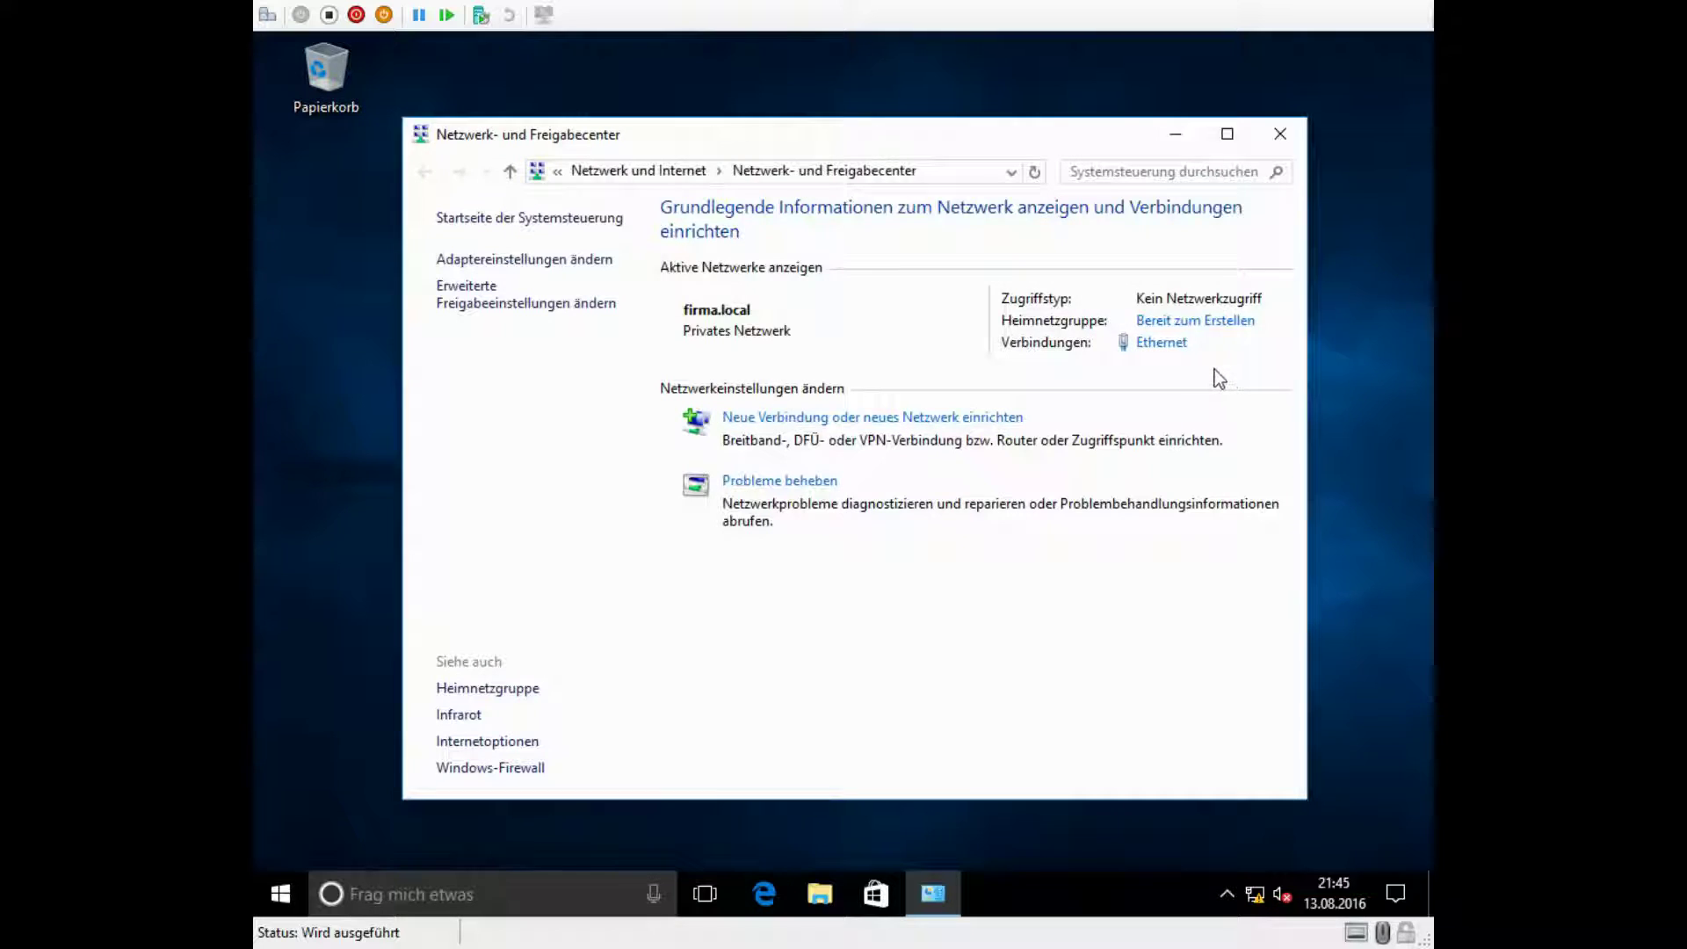
click(1136, 347)
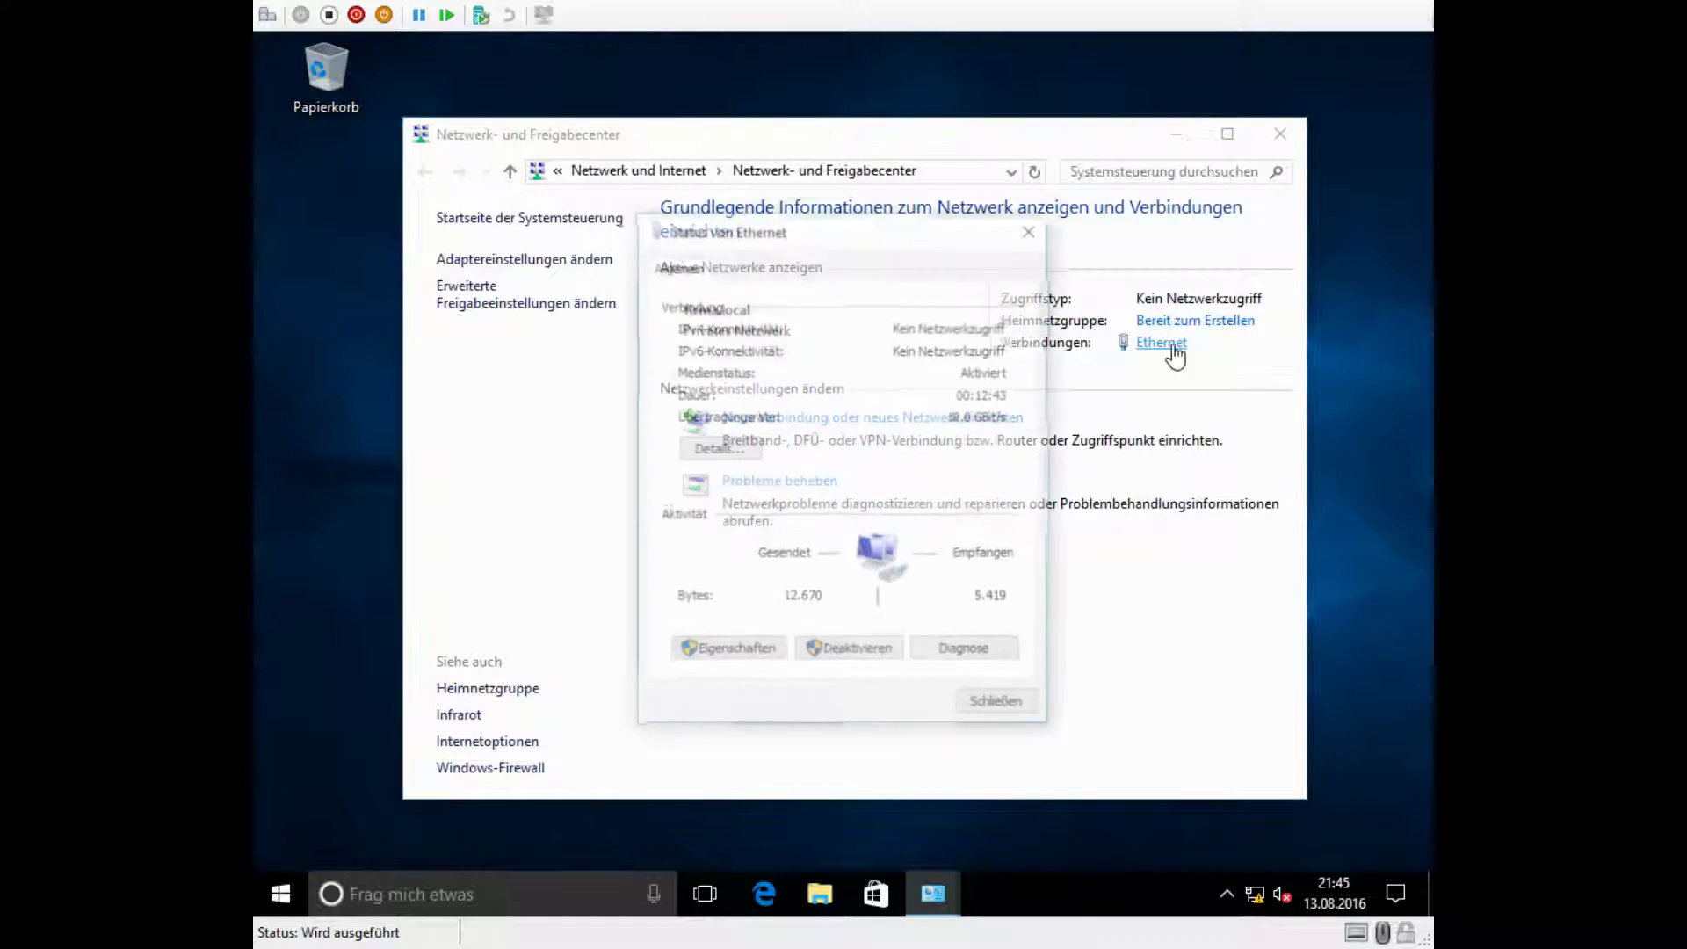
click(718, 450)
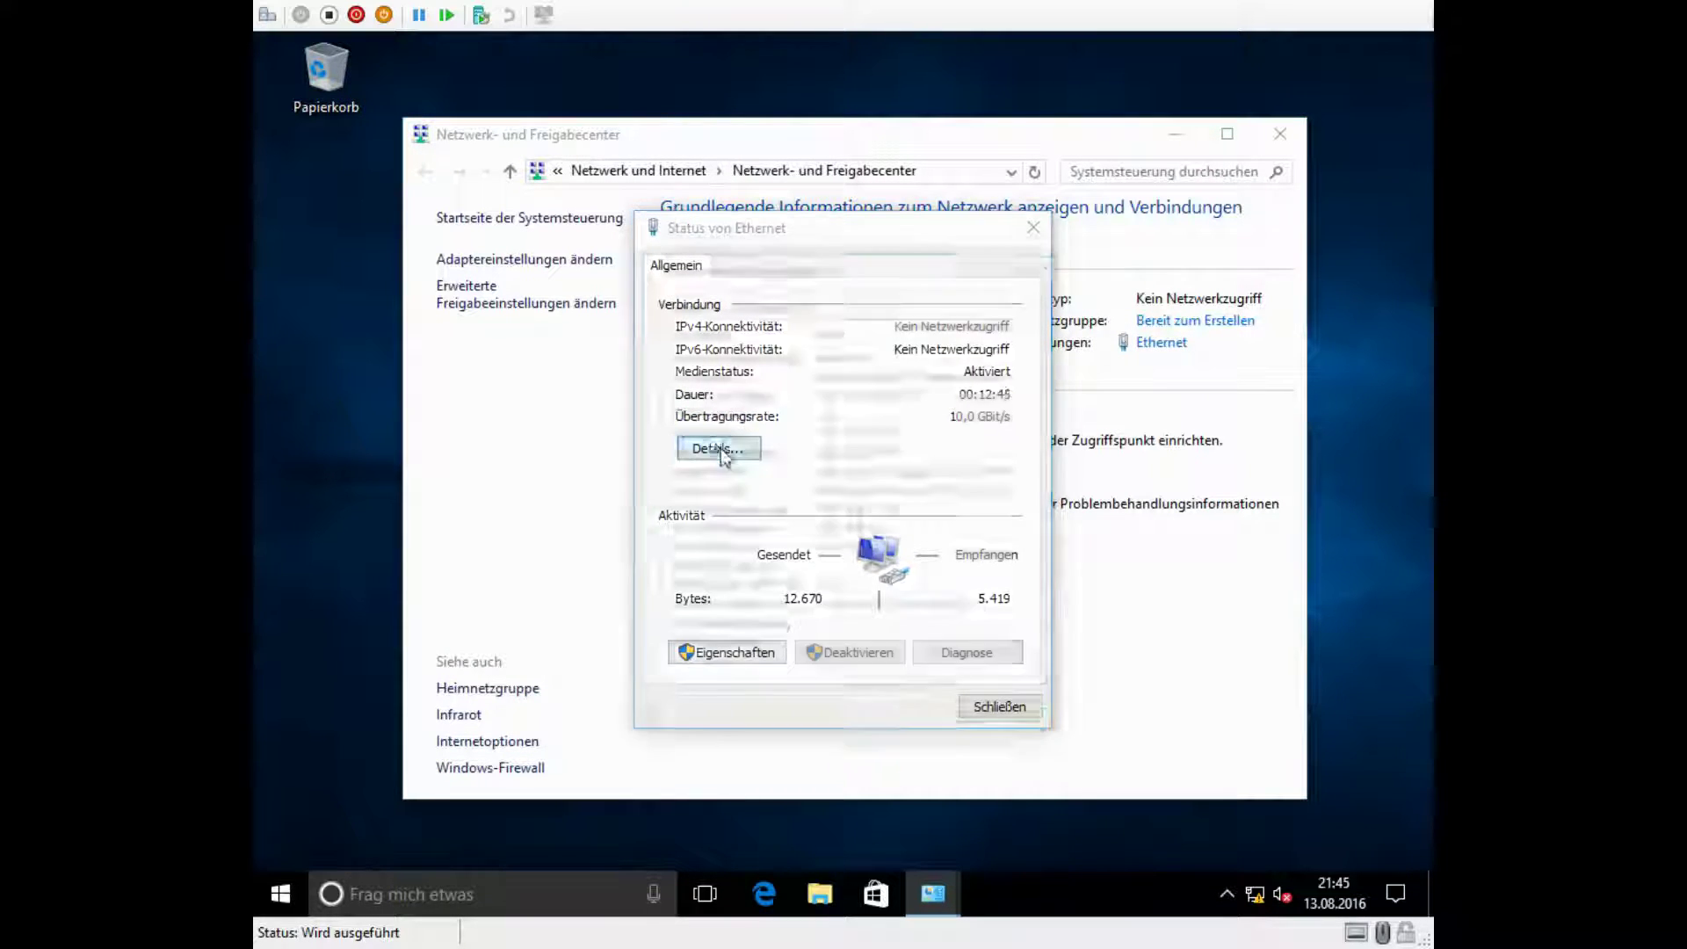
click(896, 433)
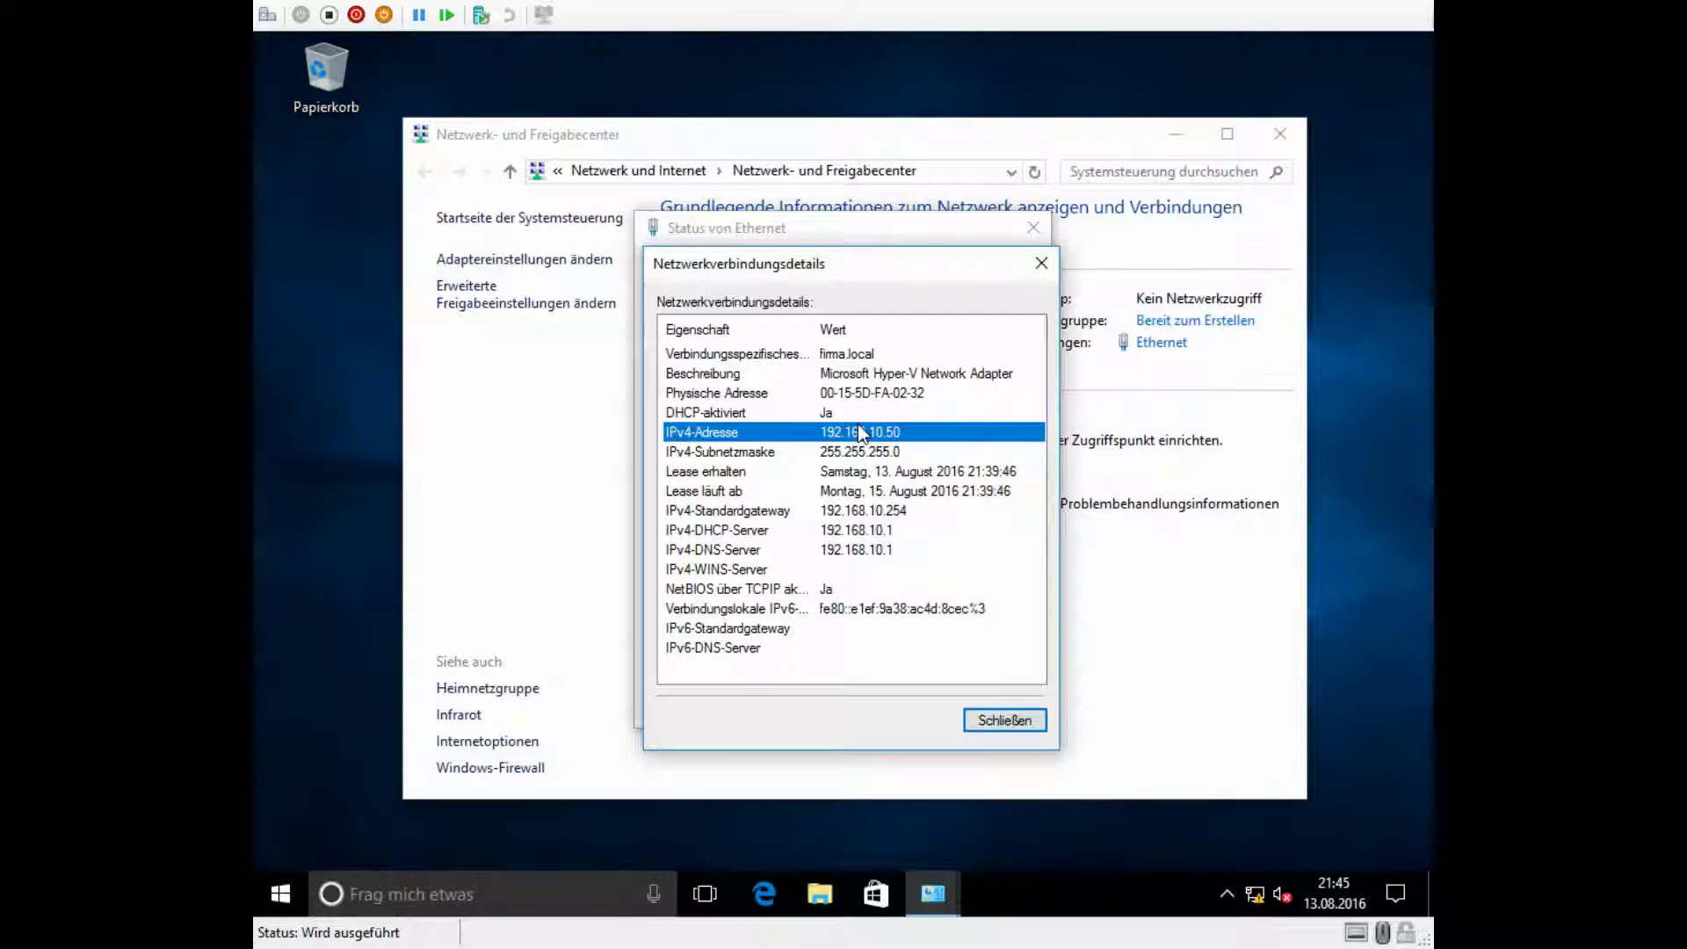
click(870, 531)
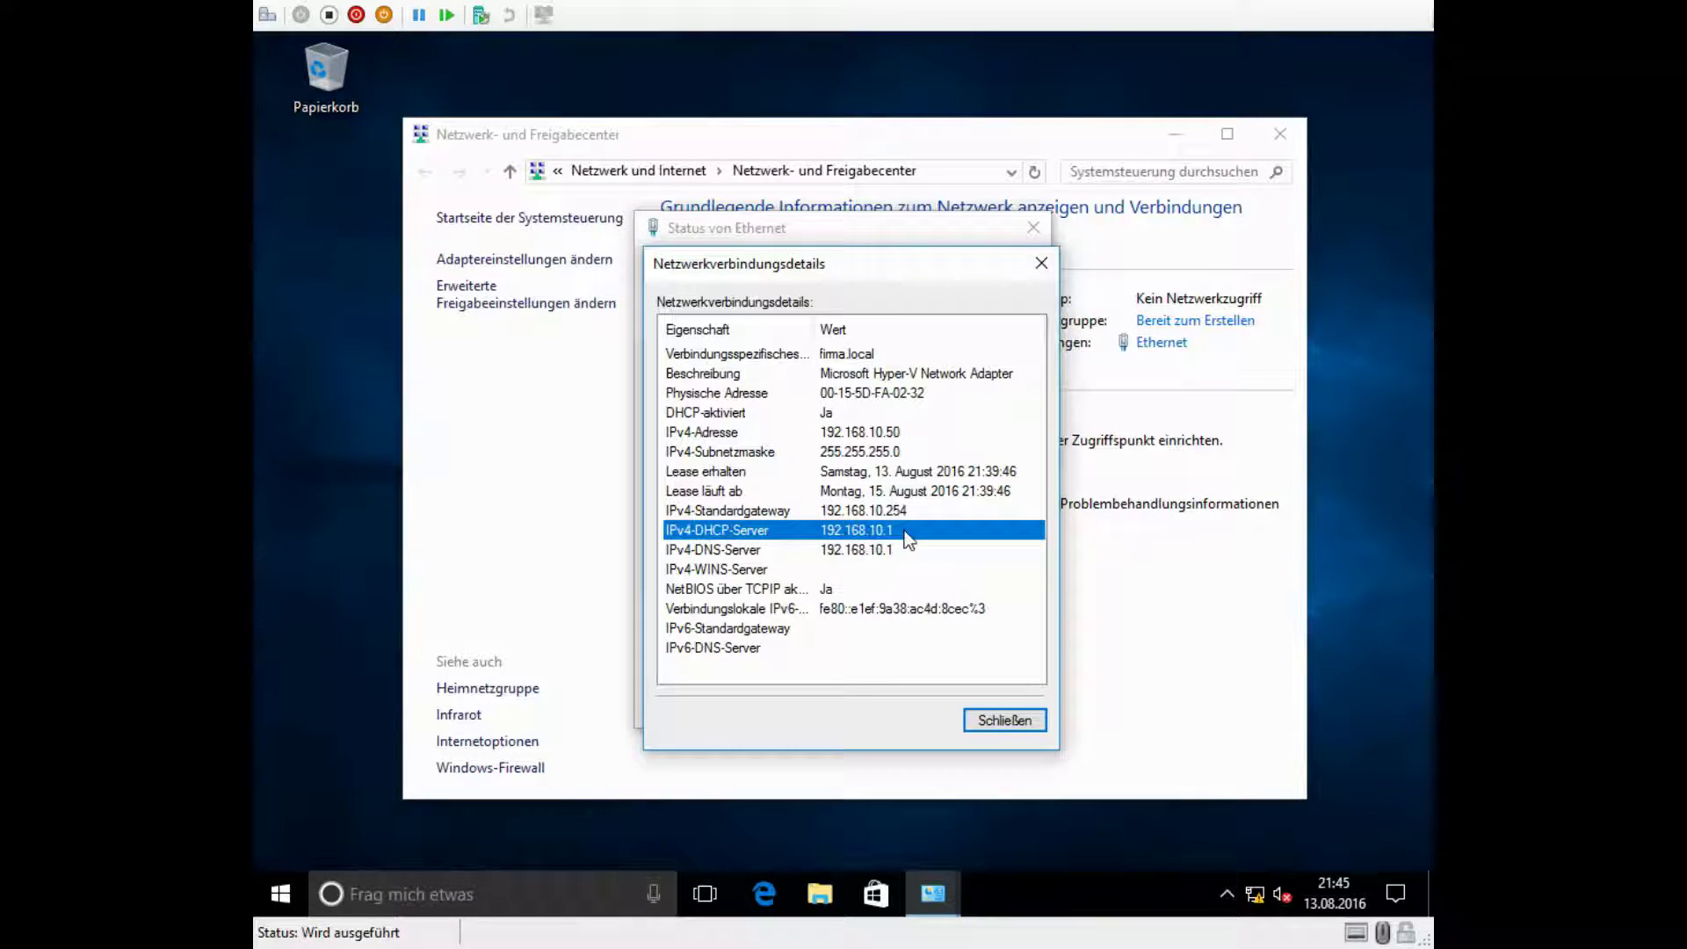
click(840, 552)
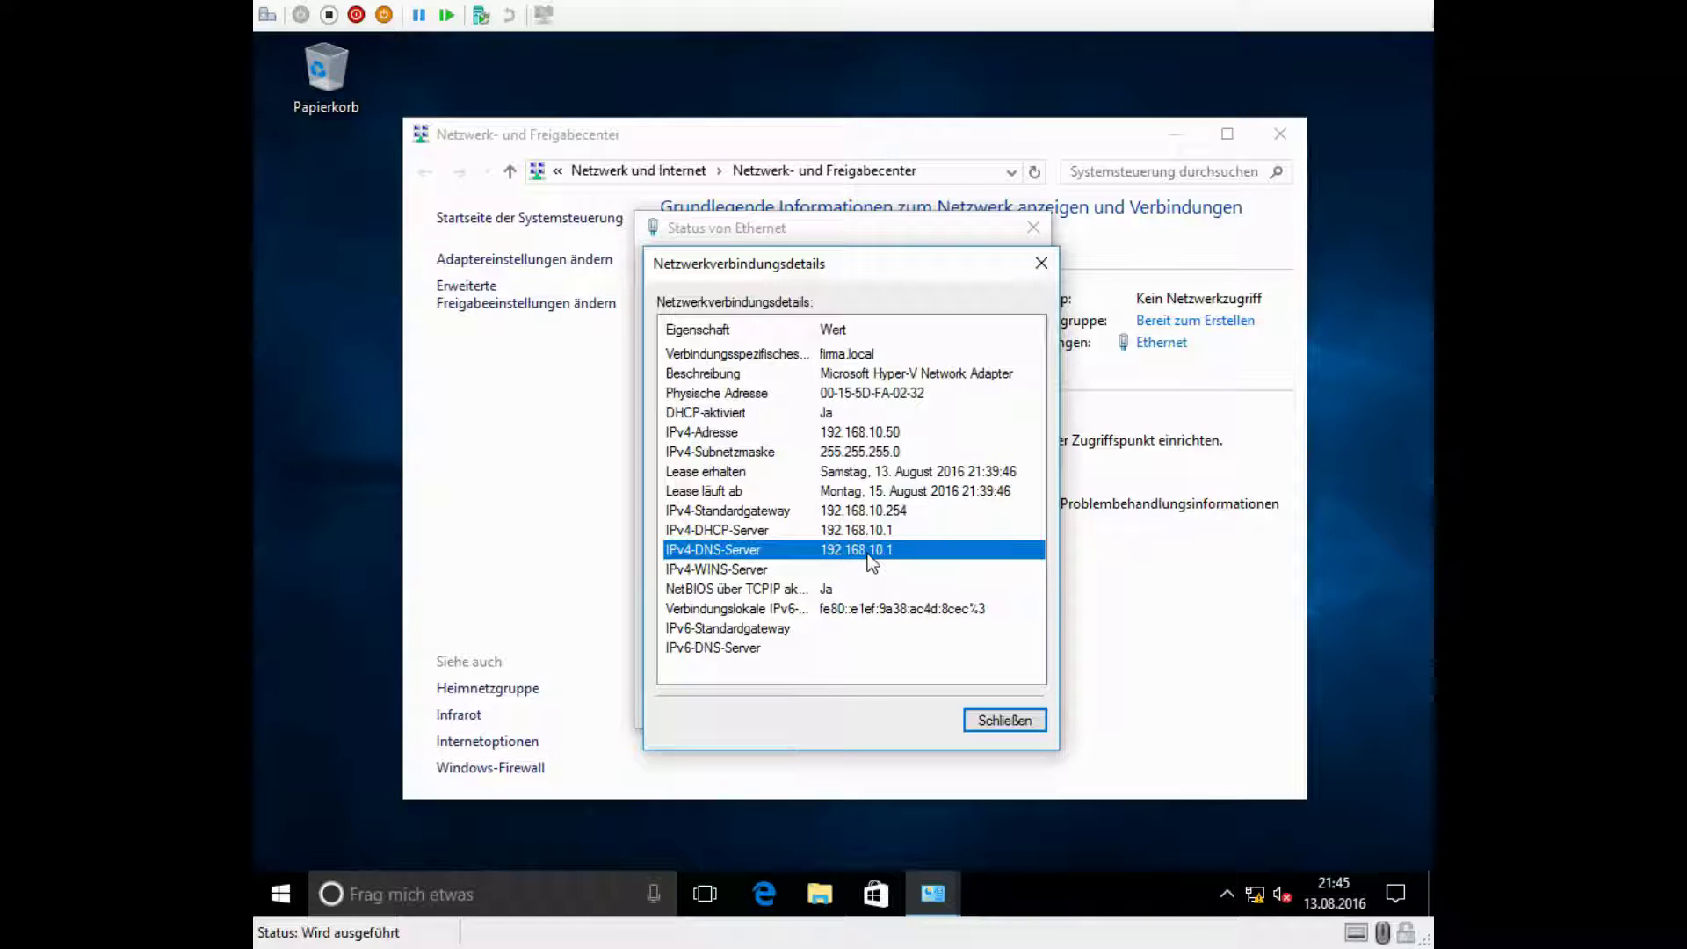
click(891, 433)
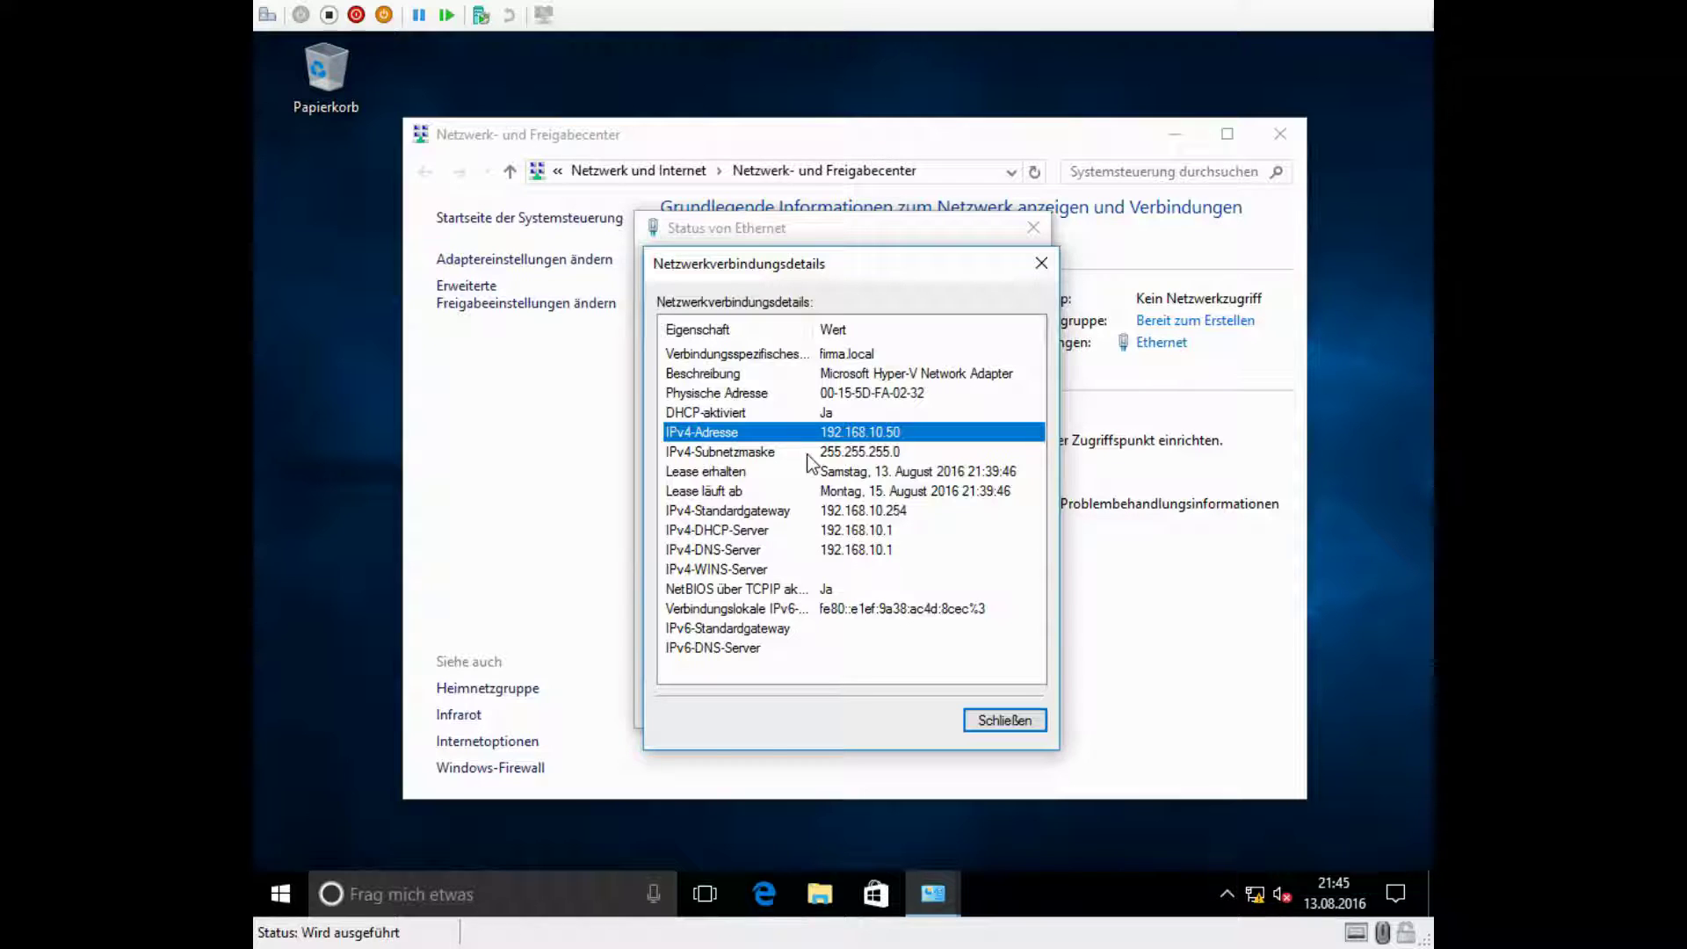
click(1042, 263)
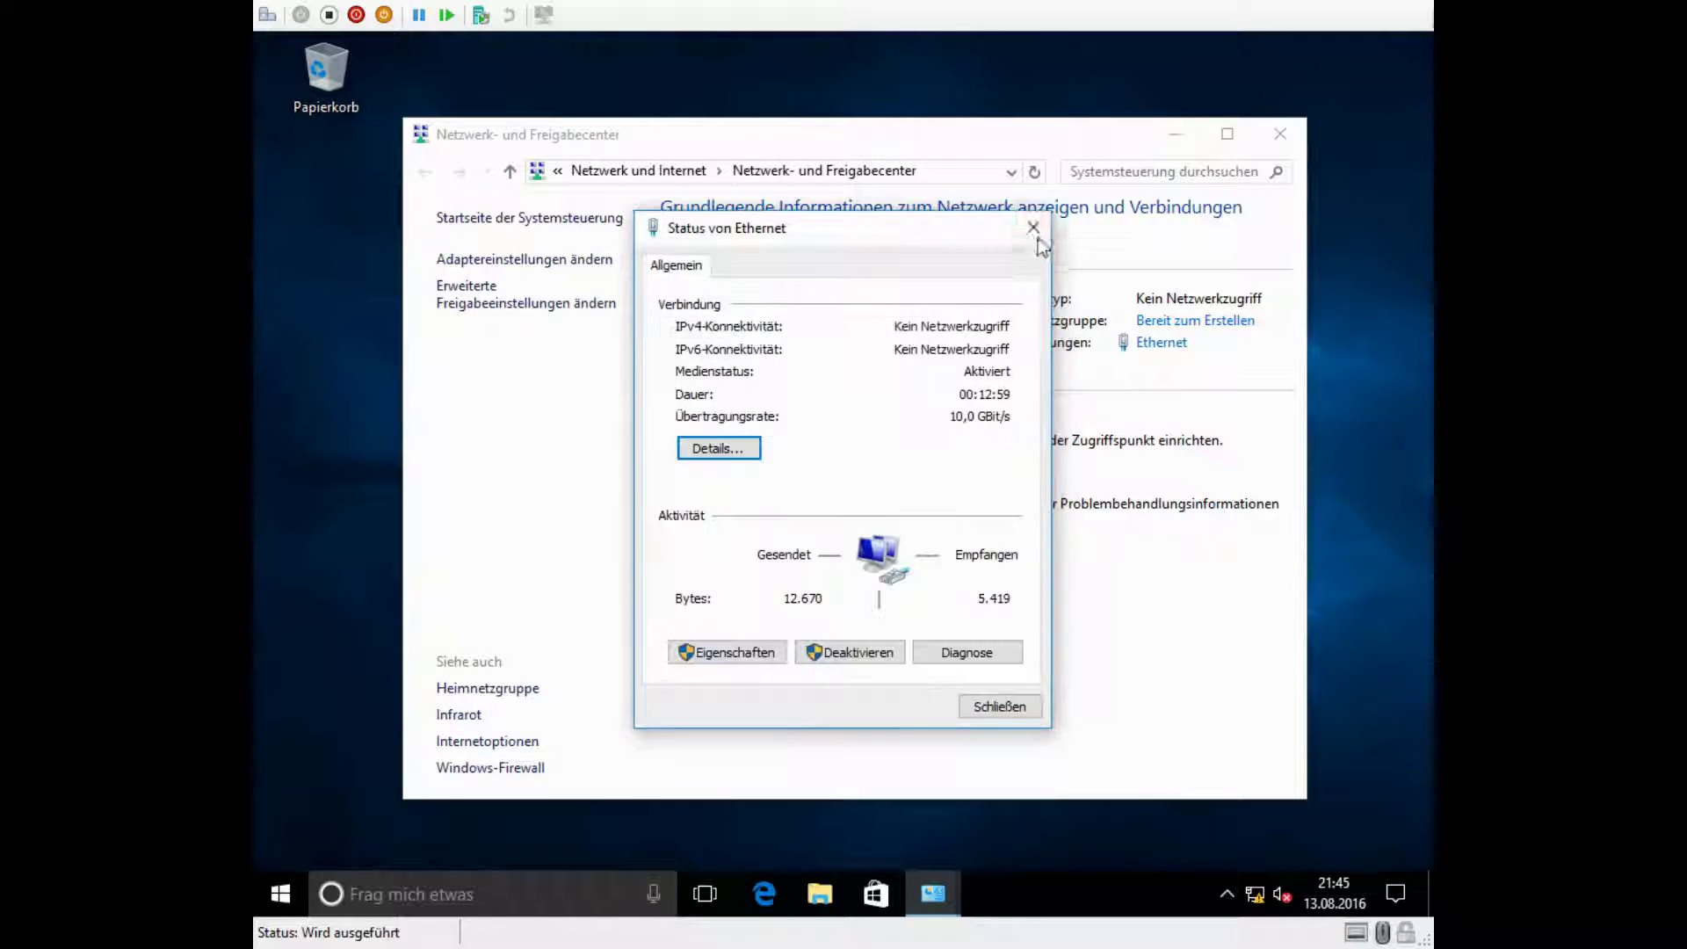
click(1035, 228)
click(1281, 134)
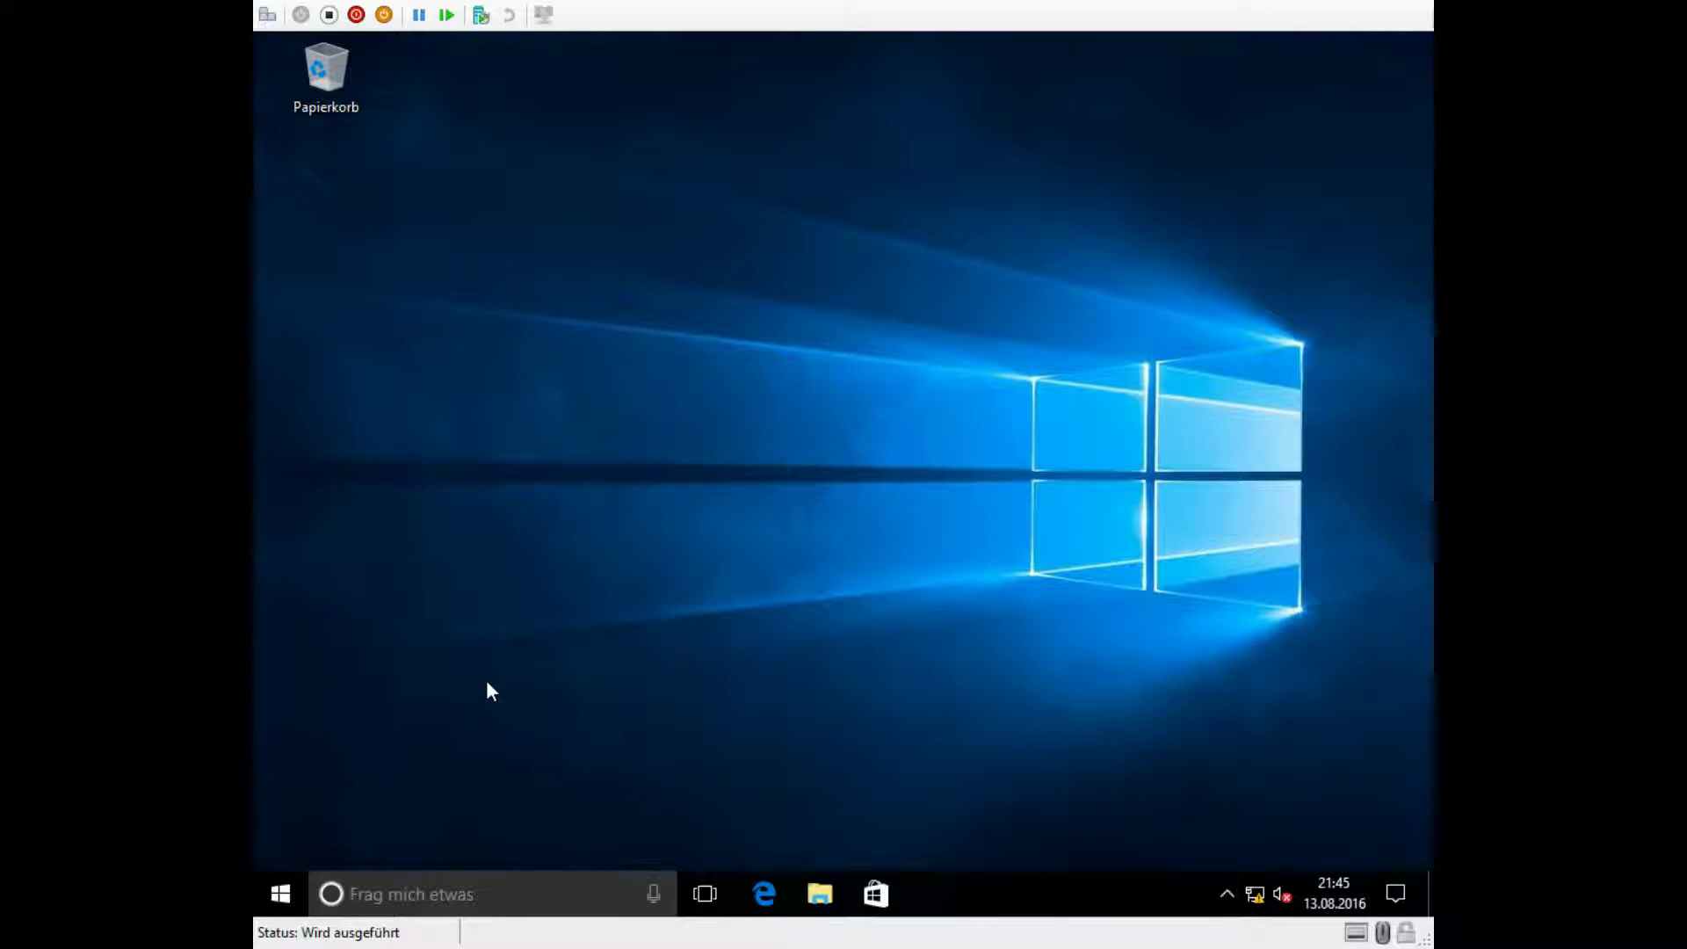
Step: Run nslookup for firma.local in an elevated command prompt, then exit
right_click(283, 900)
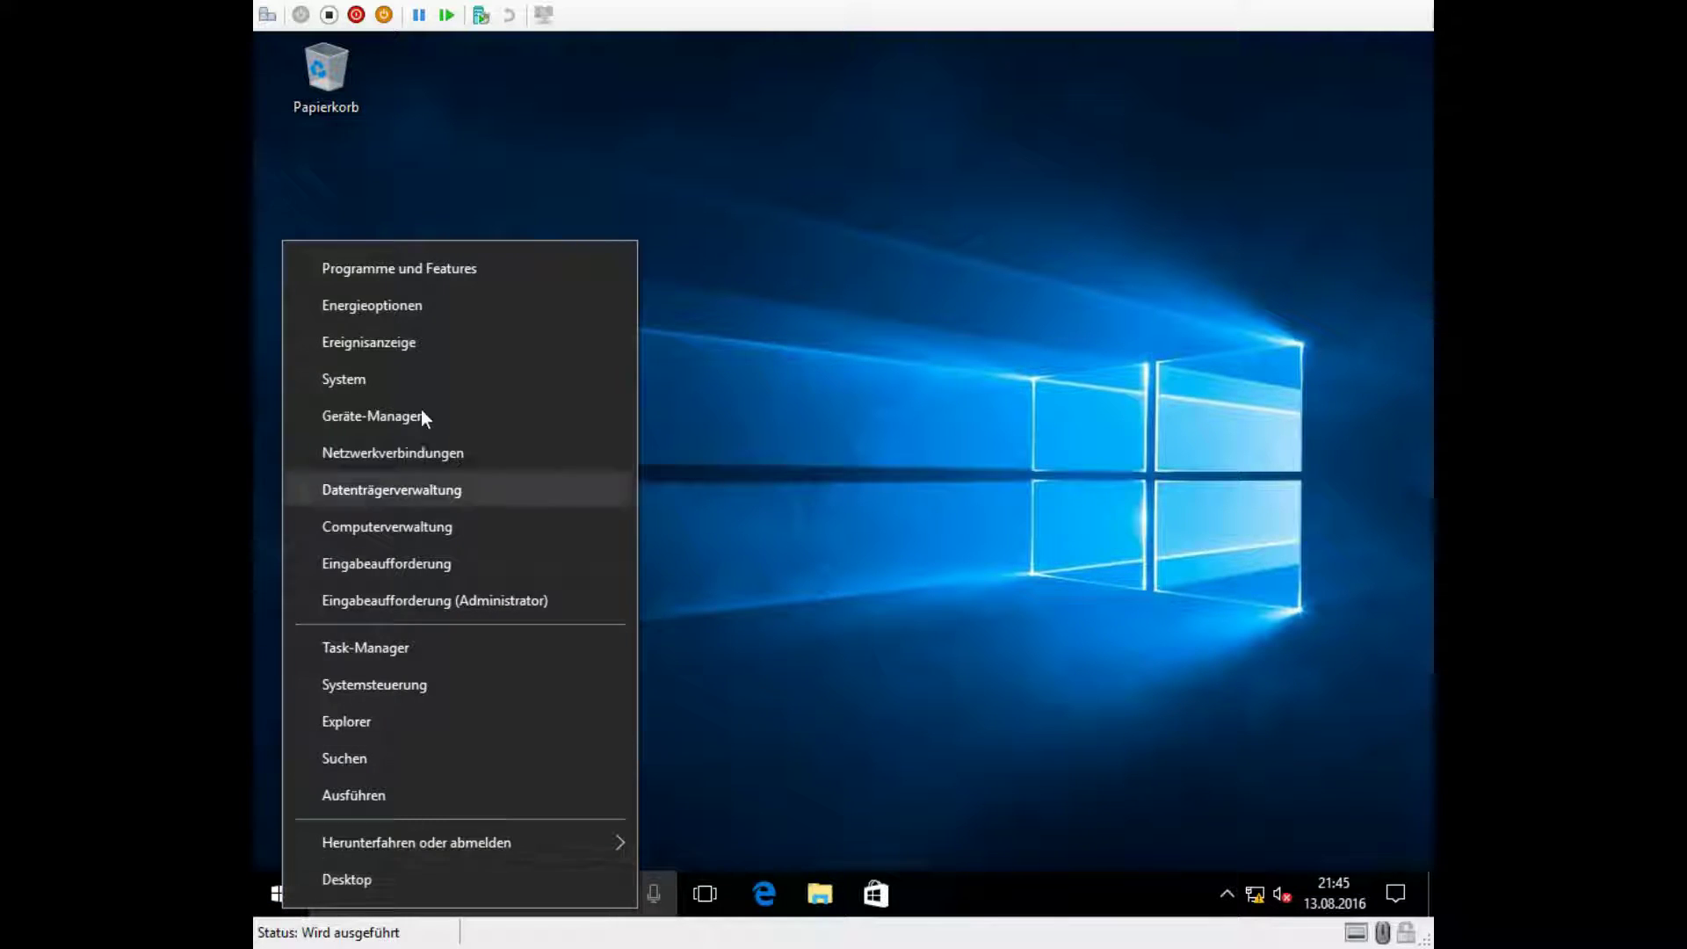
click(429, 601)
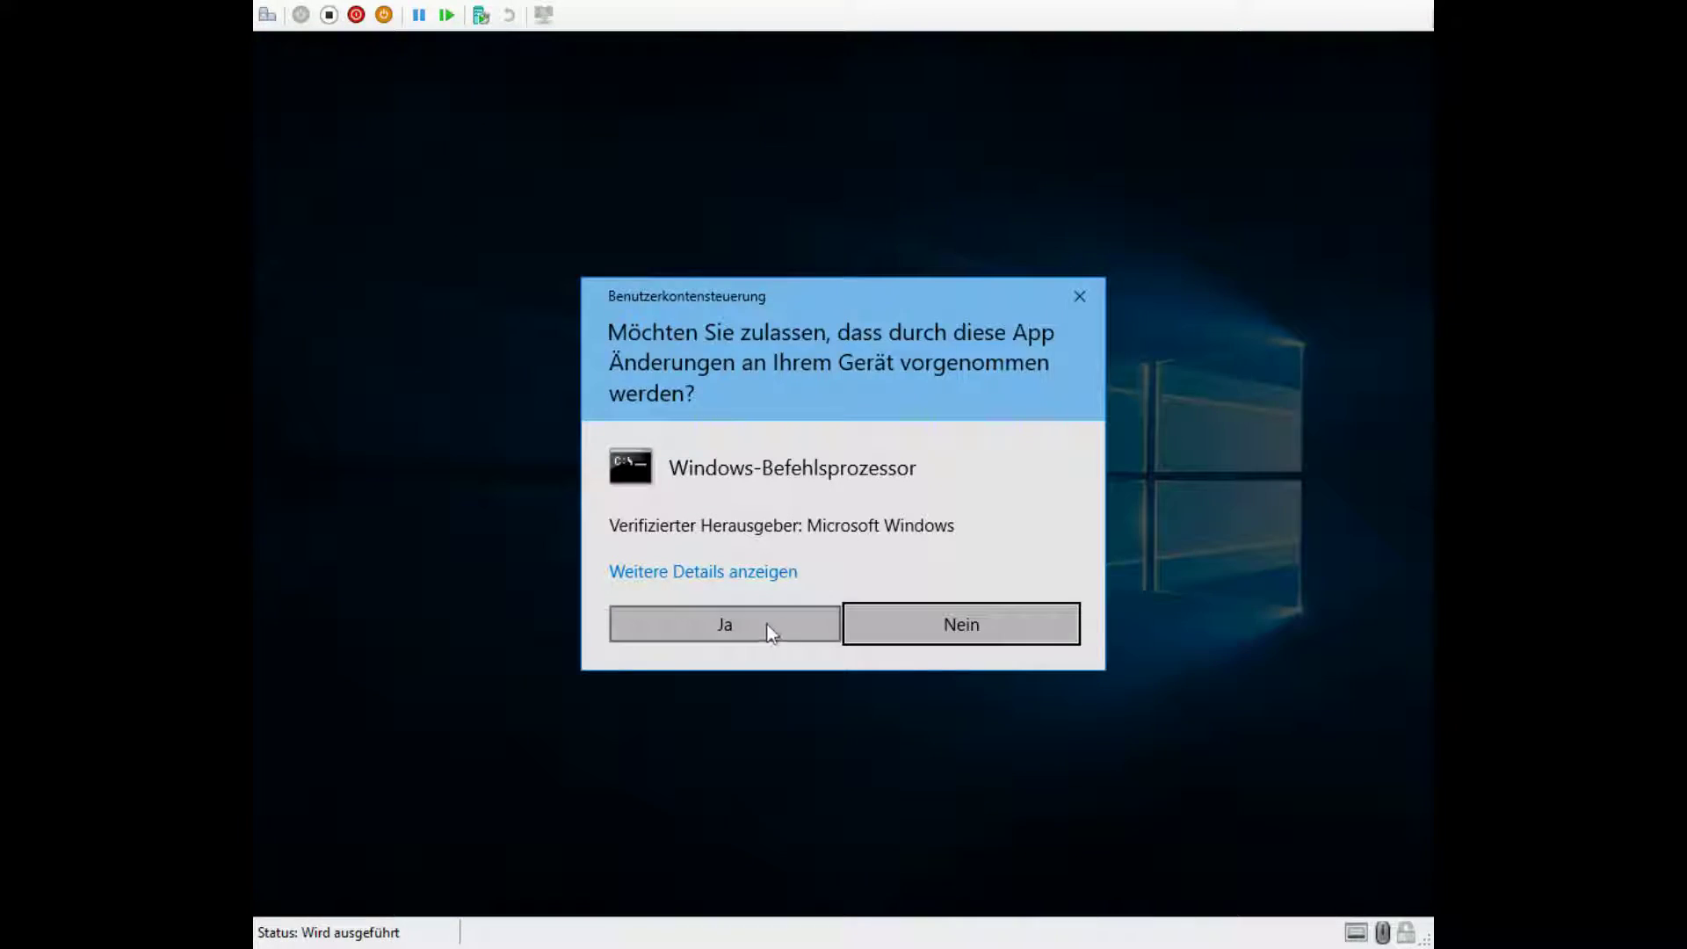
click(767, 626)
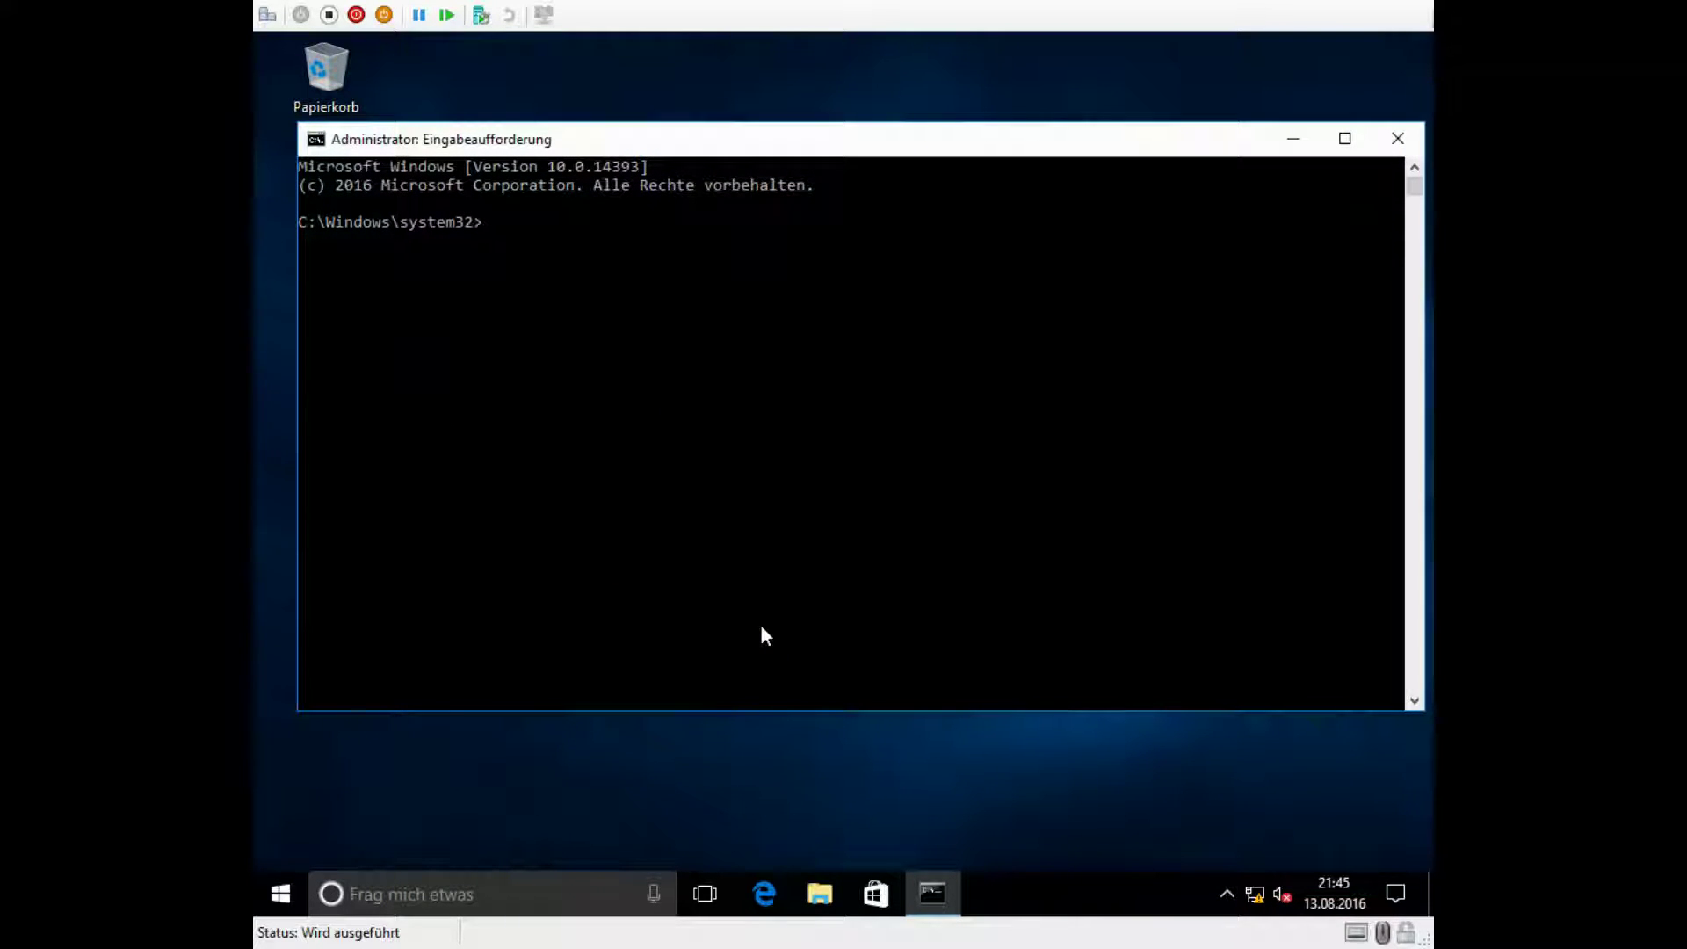
text(nslookup)
key(Return)
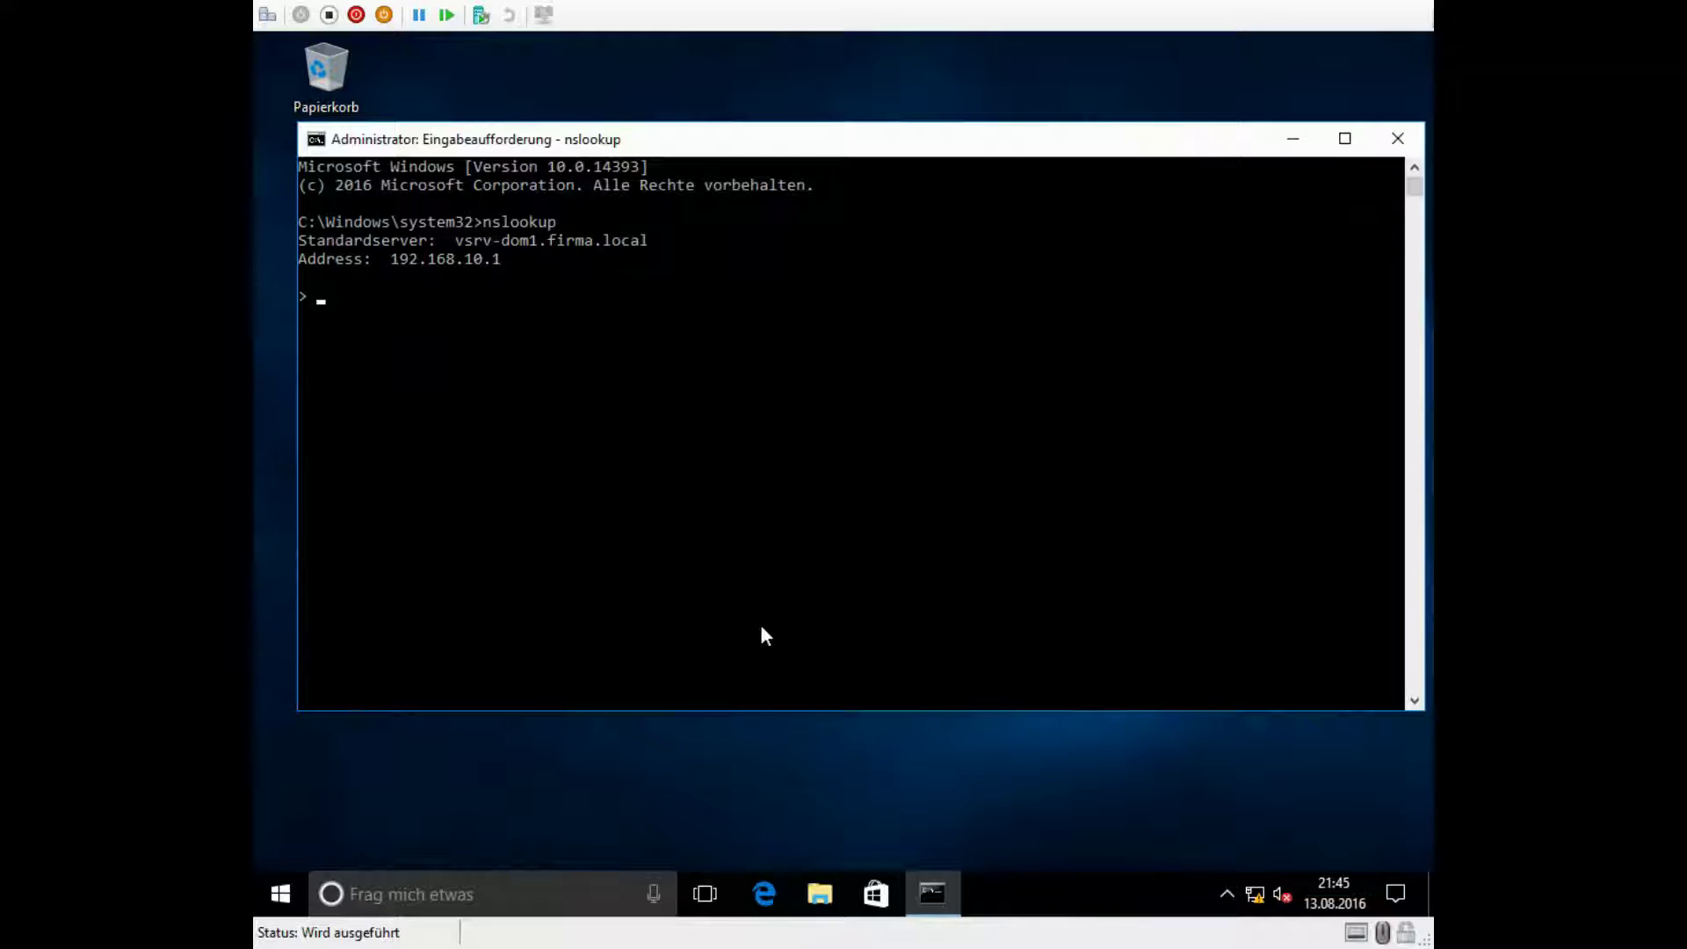
text(firma.local)
key(Return)
text(e)
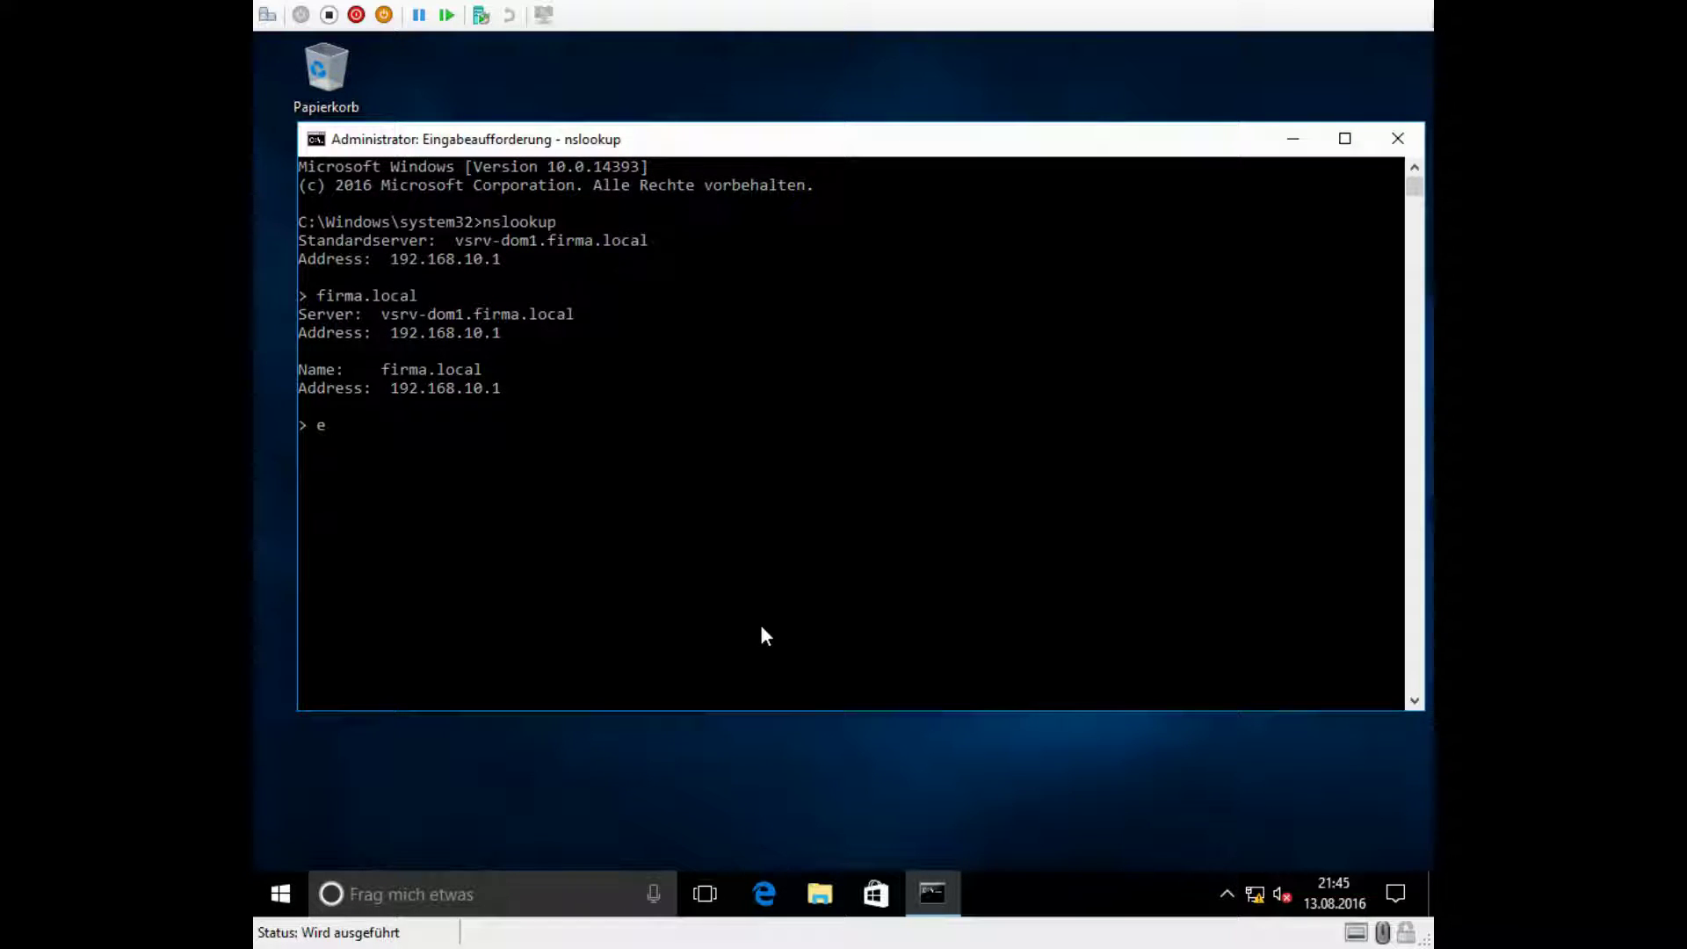
text(xit)
key(Return)
text(exit)
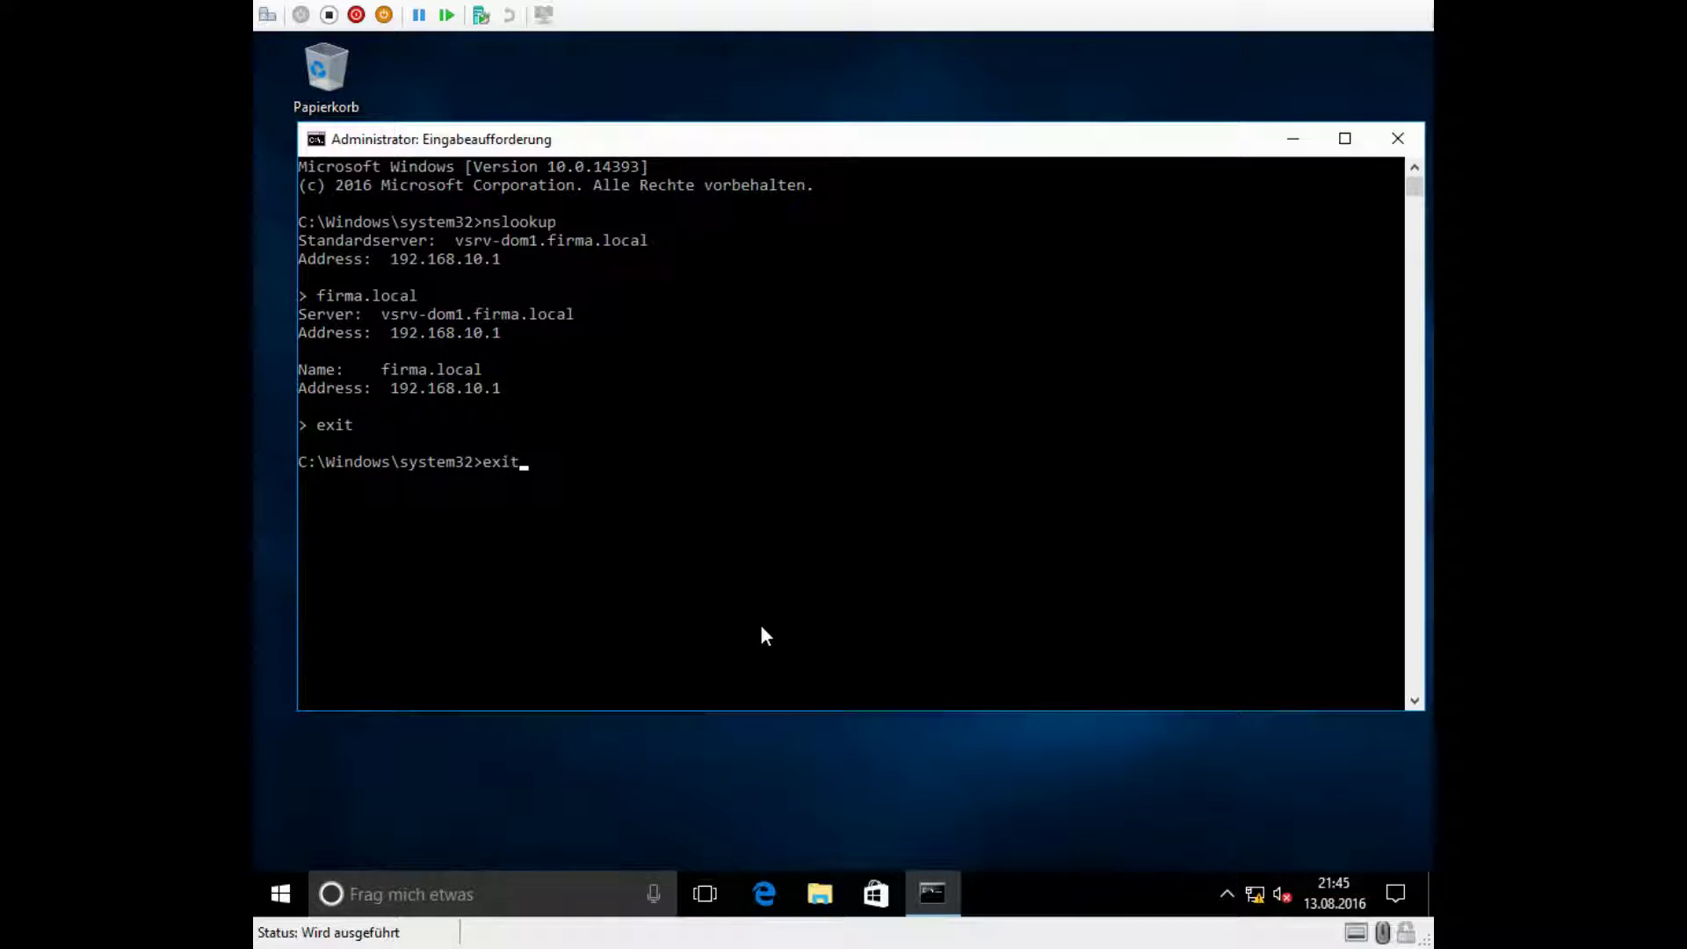
key(Return)
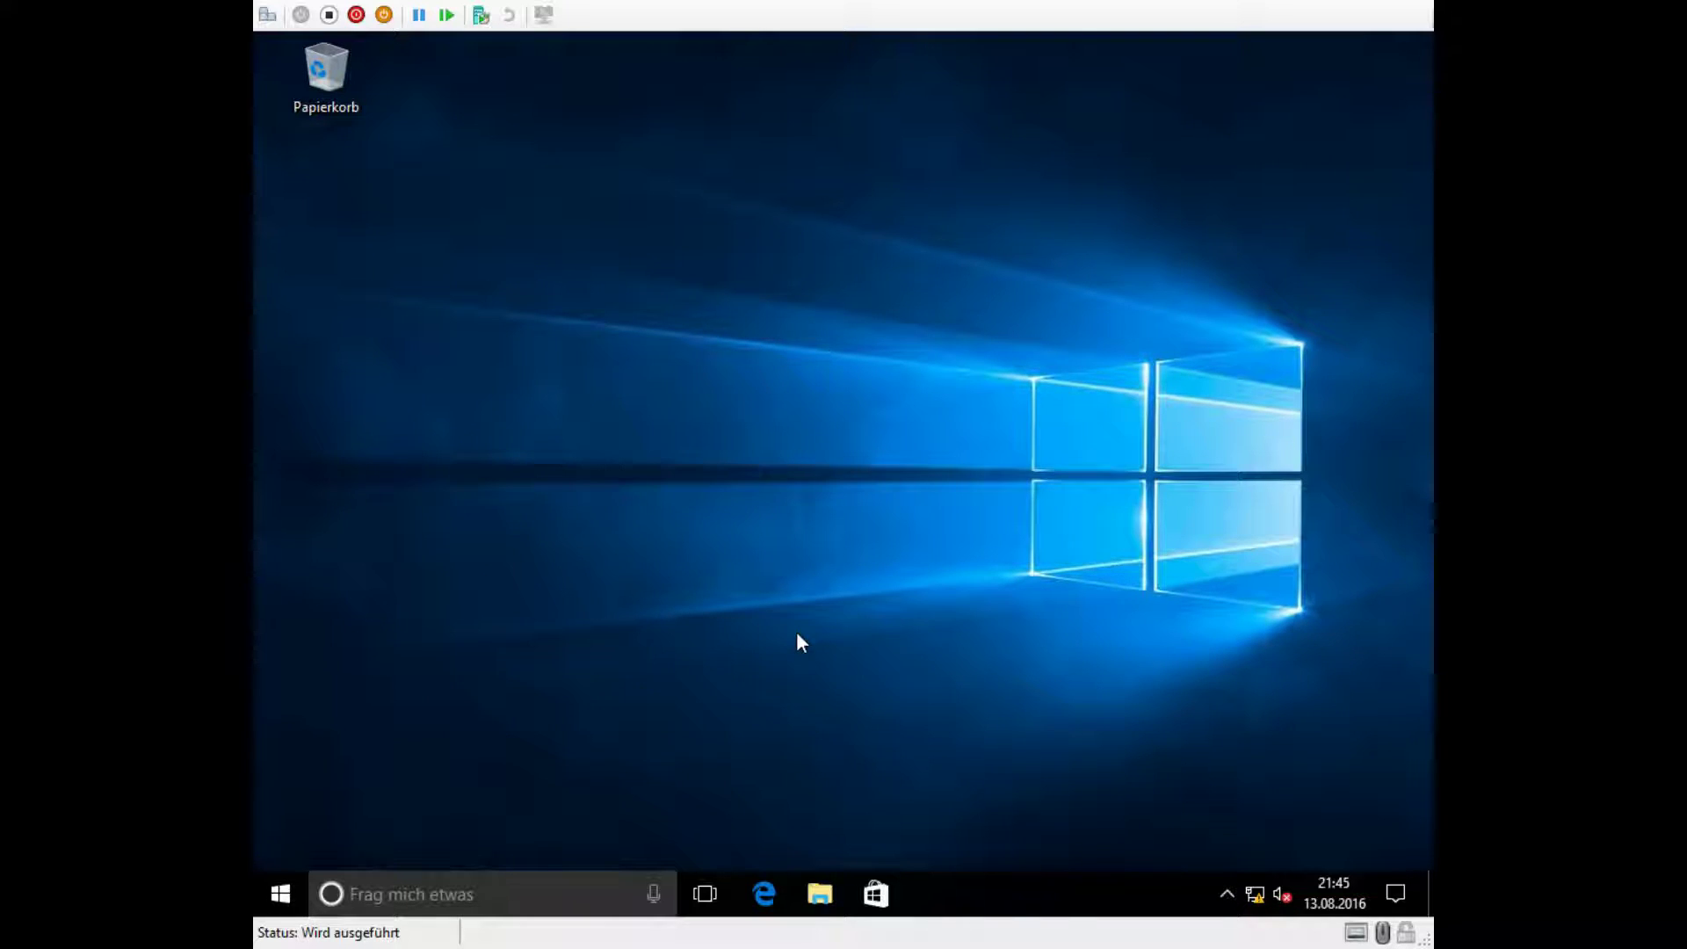
Step: Apply the computer description 'TU Windows 10' in System Properties via Dieser PC
click(820, 894)
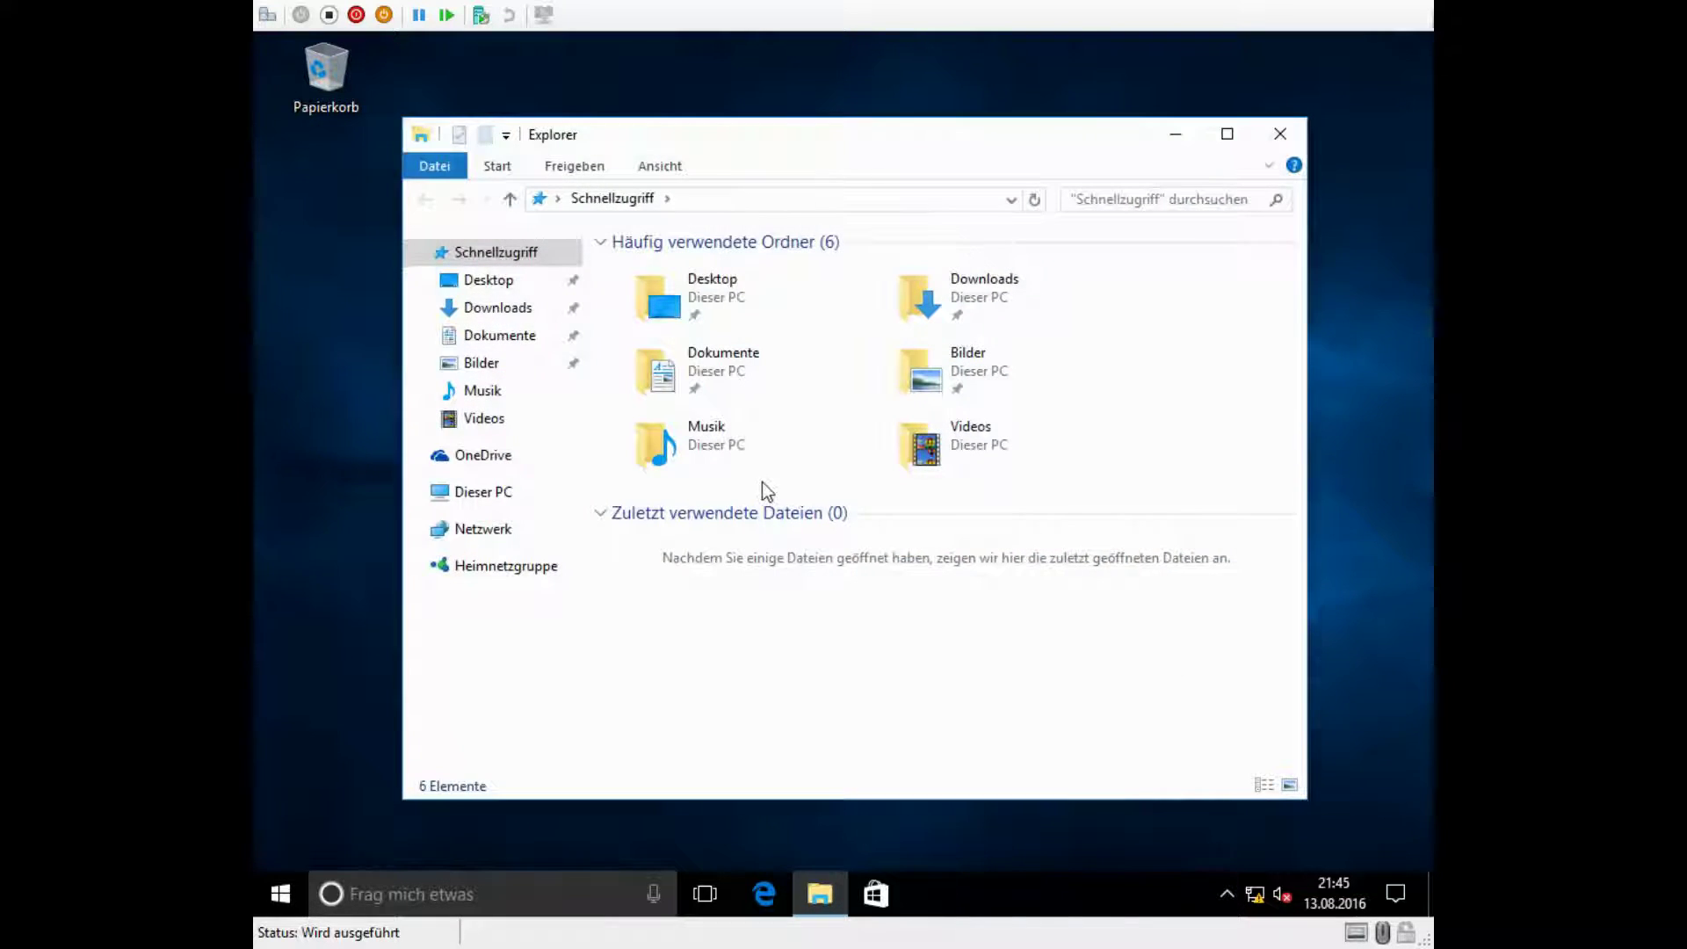
right_click(463, 491)
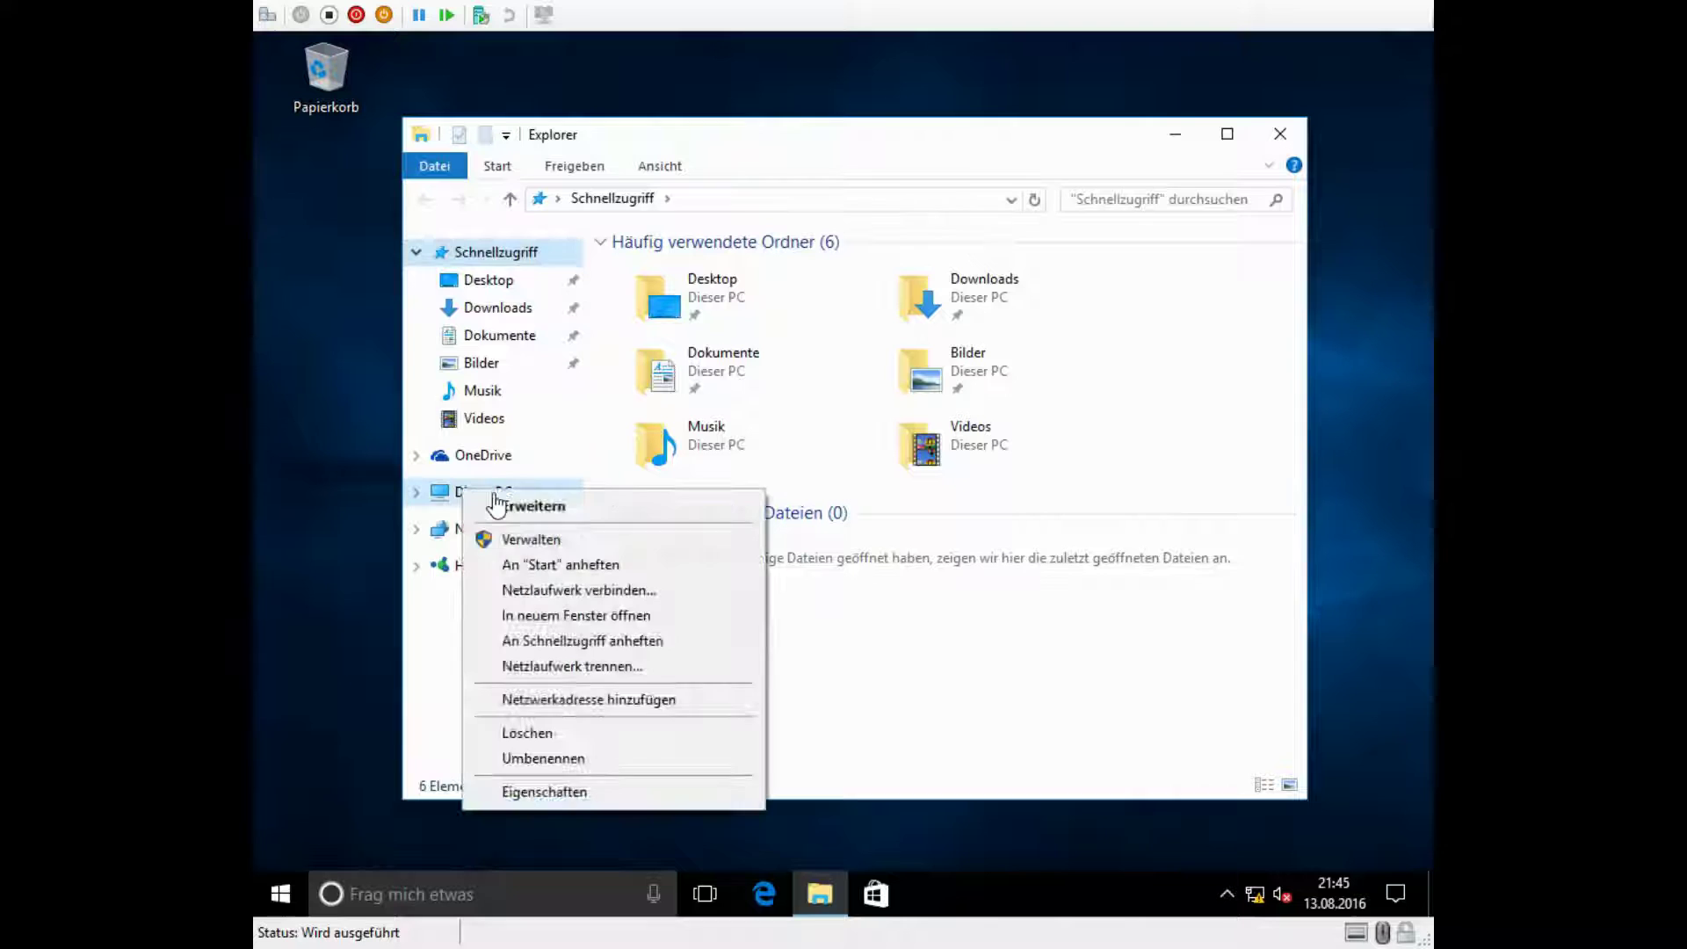
click(580, 794)
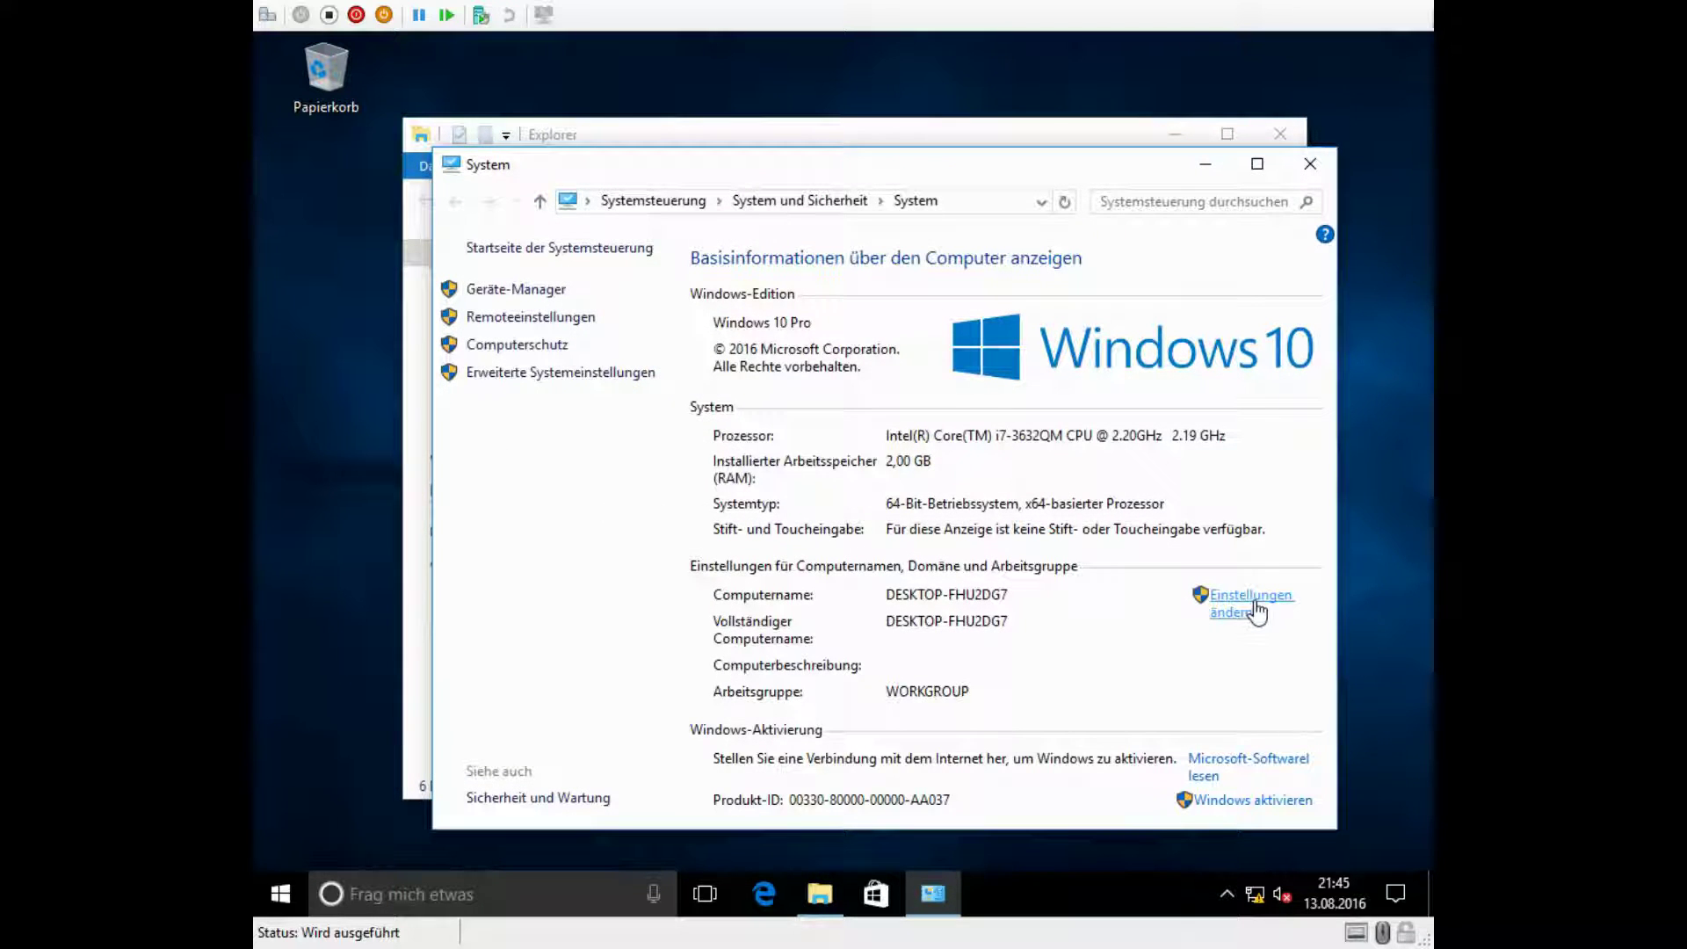
click(1248, 606)
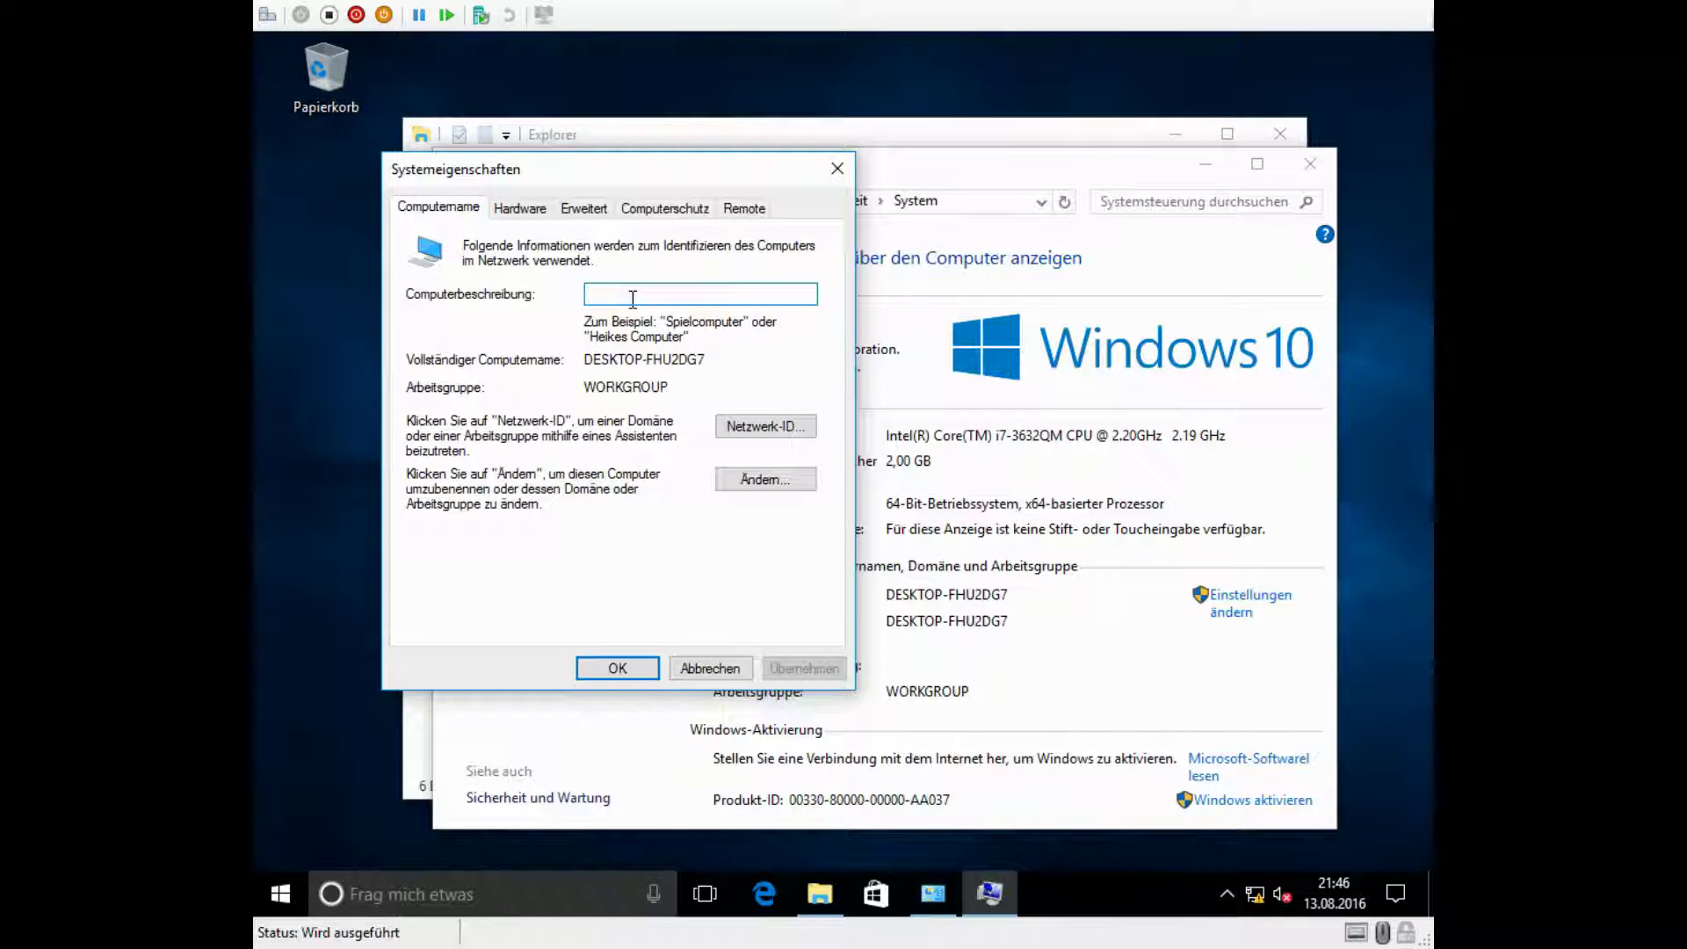
text(TU Windows 1)
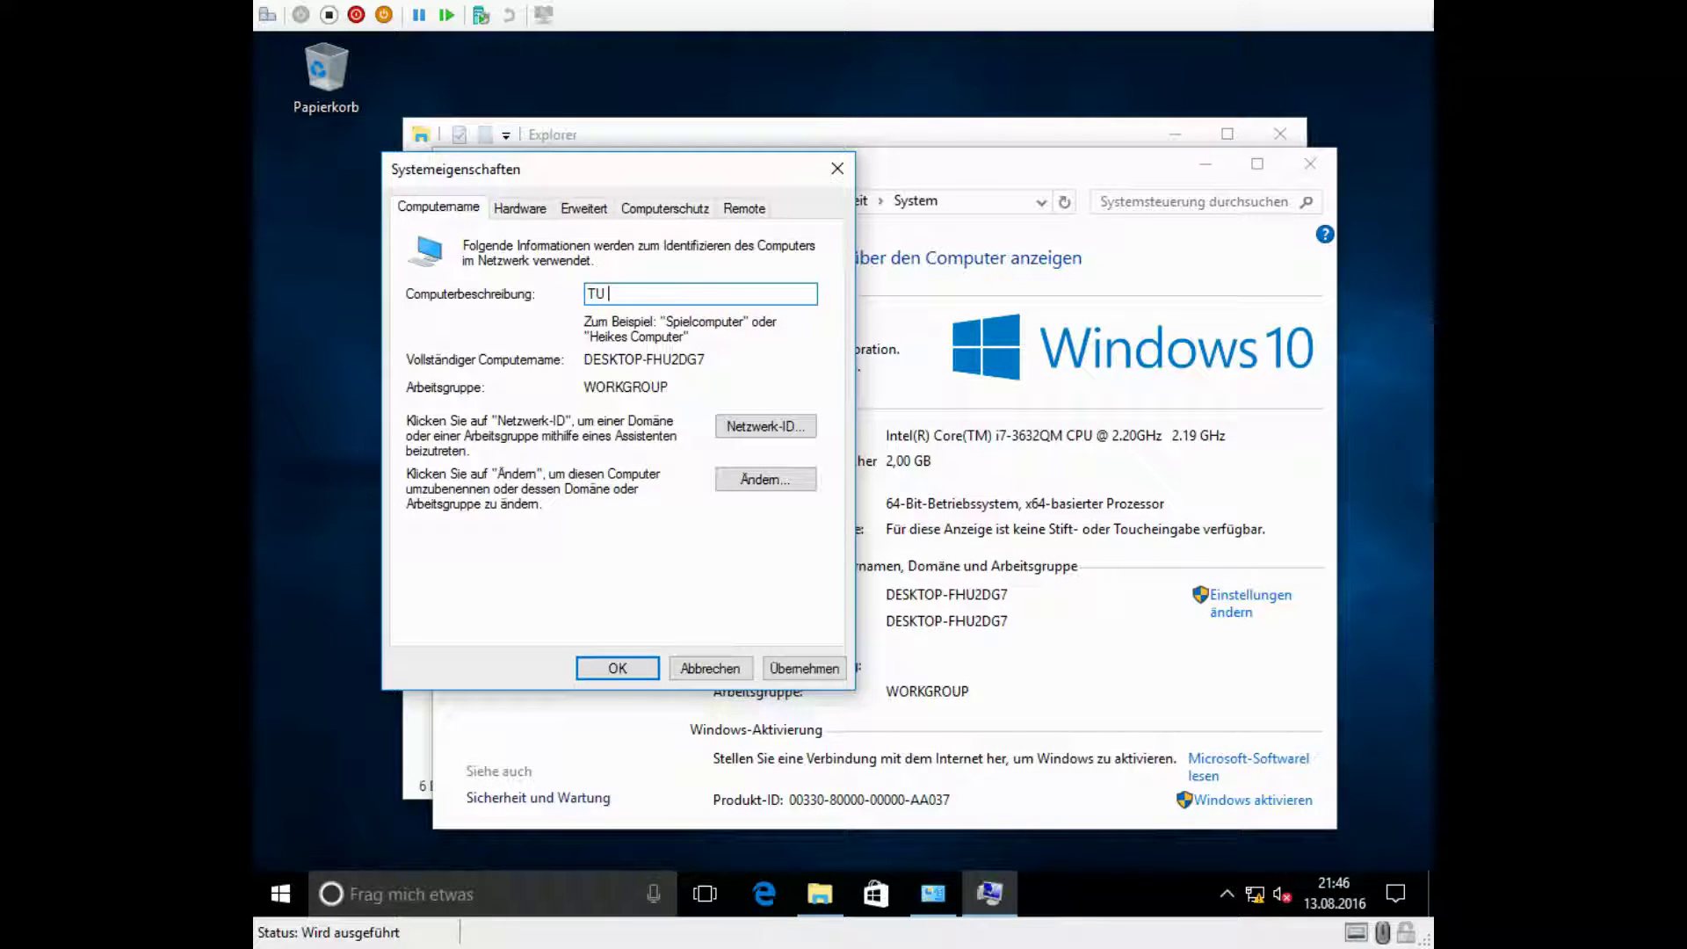
text(0)
click(814, 673)
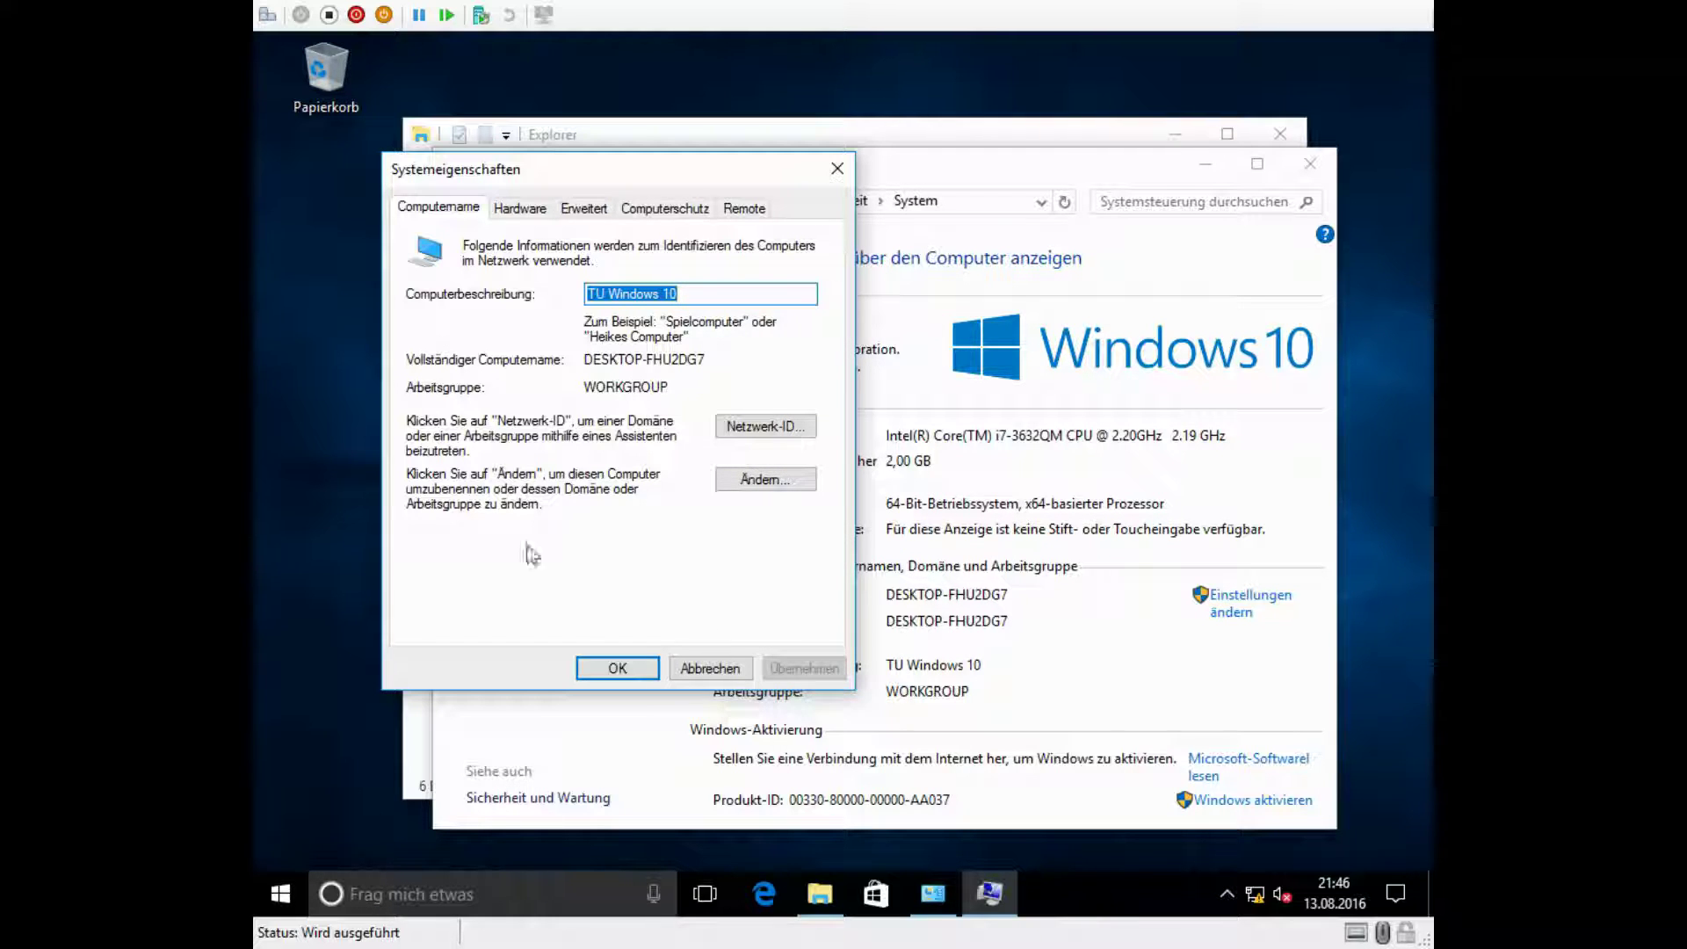
click(791, 480)
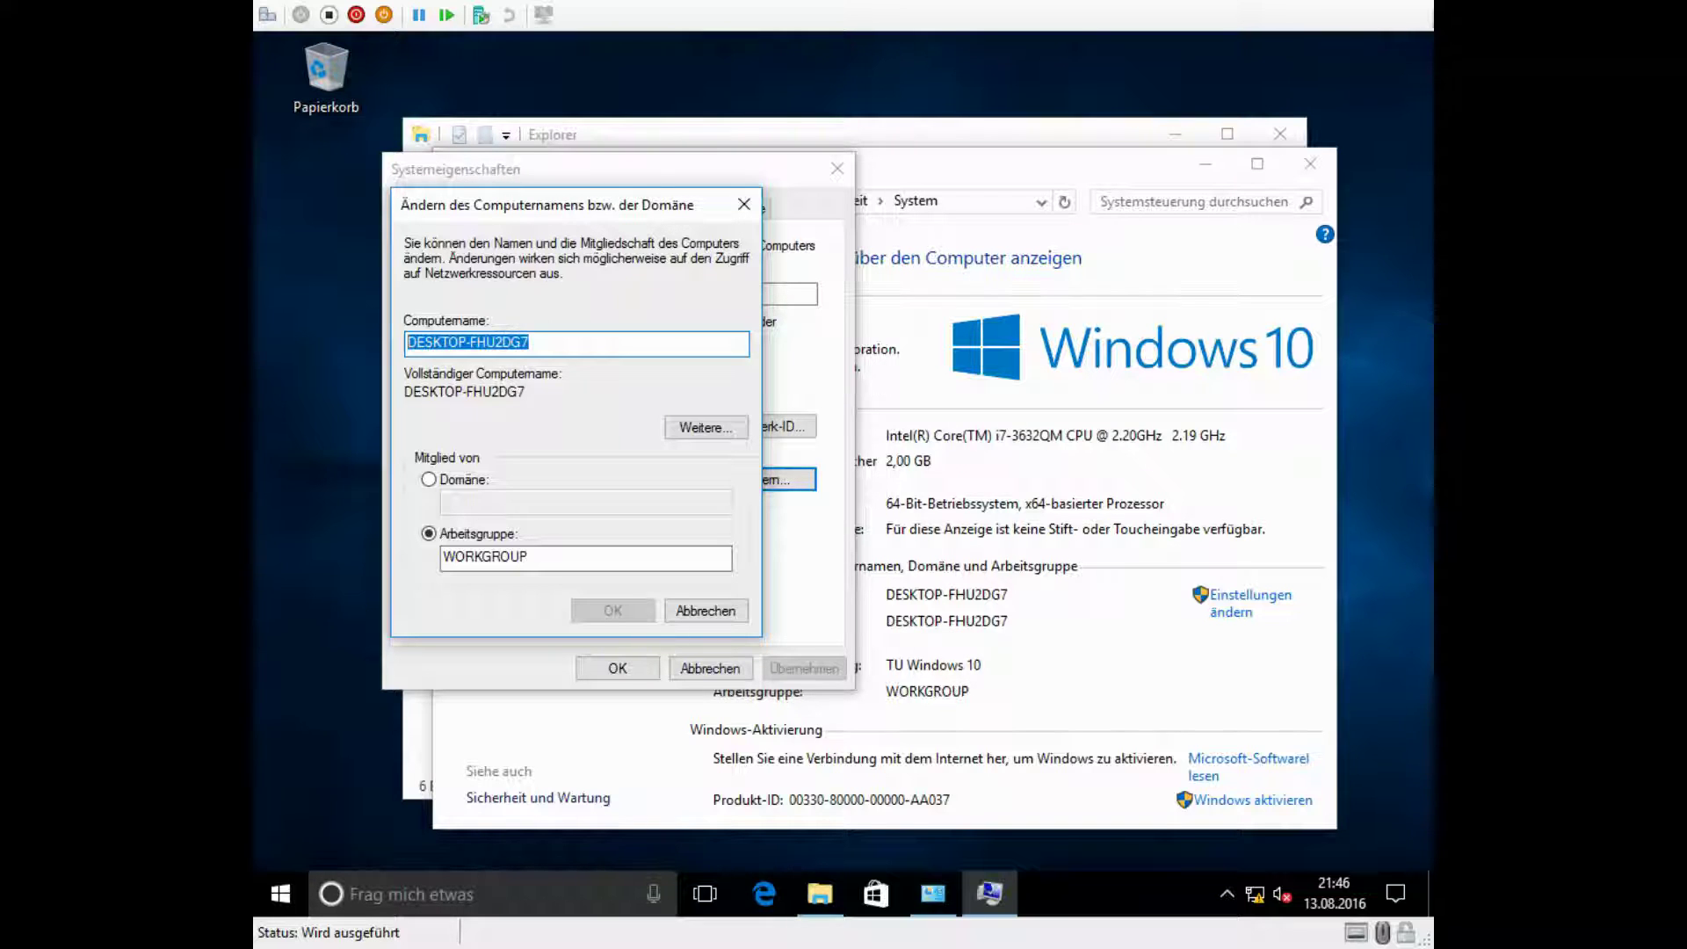
Step: Enter VWS-W10 as the computer name, confirm, and acknowledge the restart notice
text(VWS)
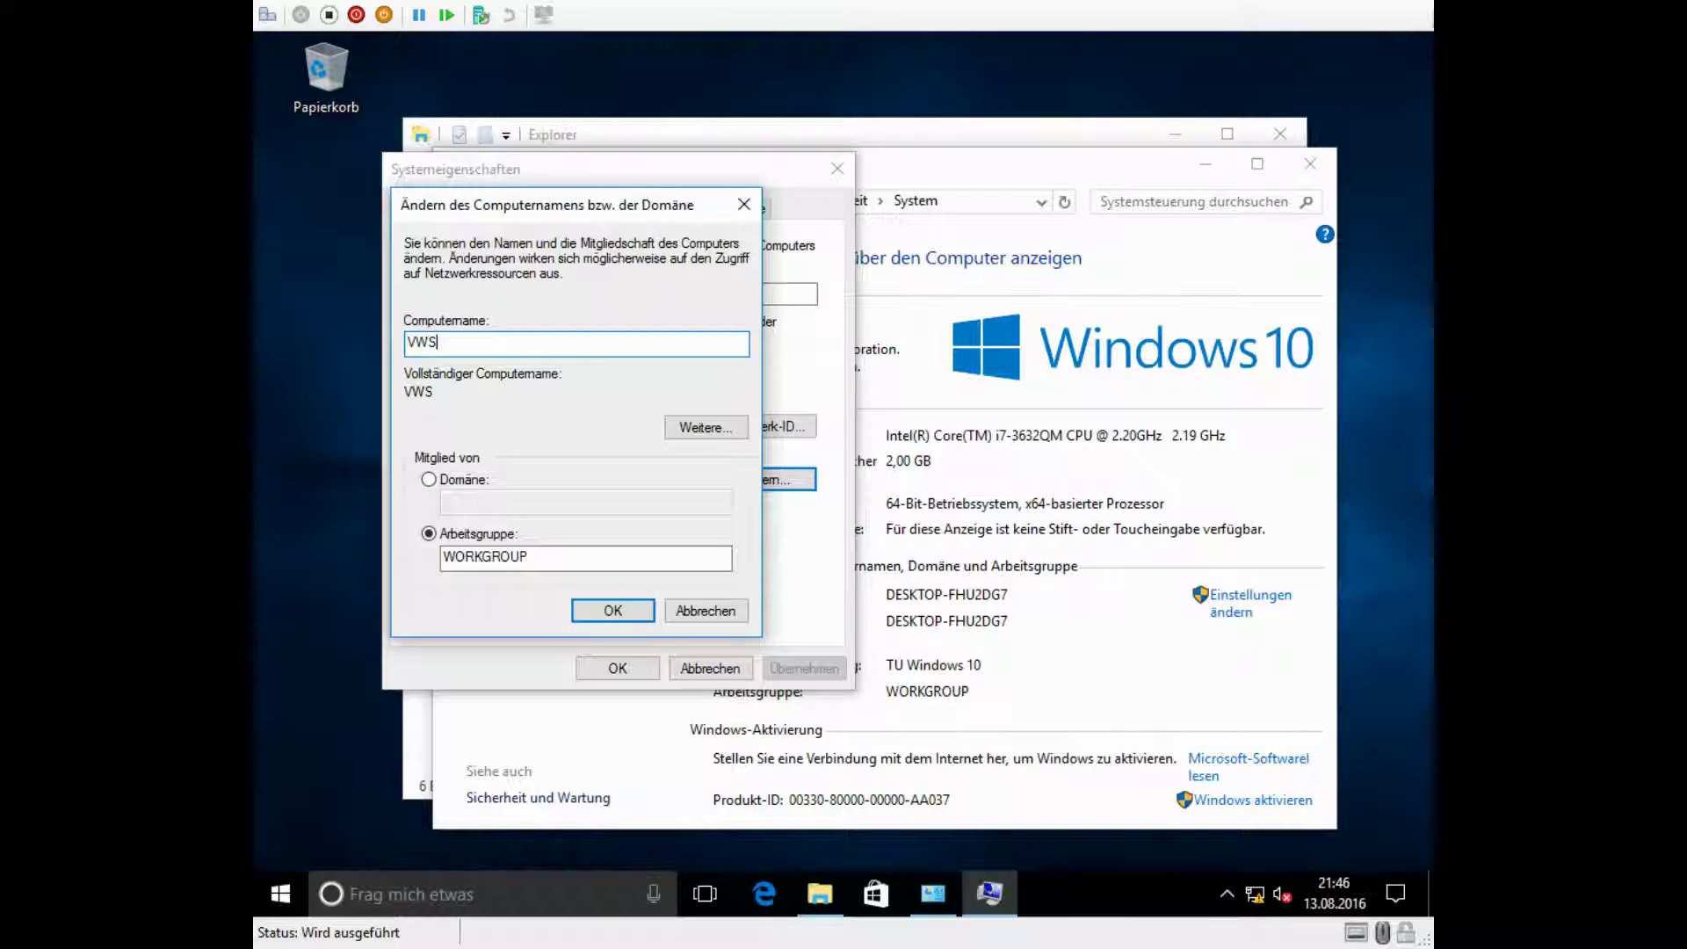
text(-W10)
drag(409, 344, 436, 343)
click(472, 343)
key(BackSpace)
text(0)
drag(413, 341, 436, 342)
click(523, 340)
drag(508, 345, 319, 329)
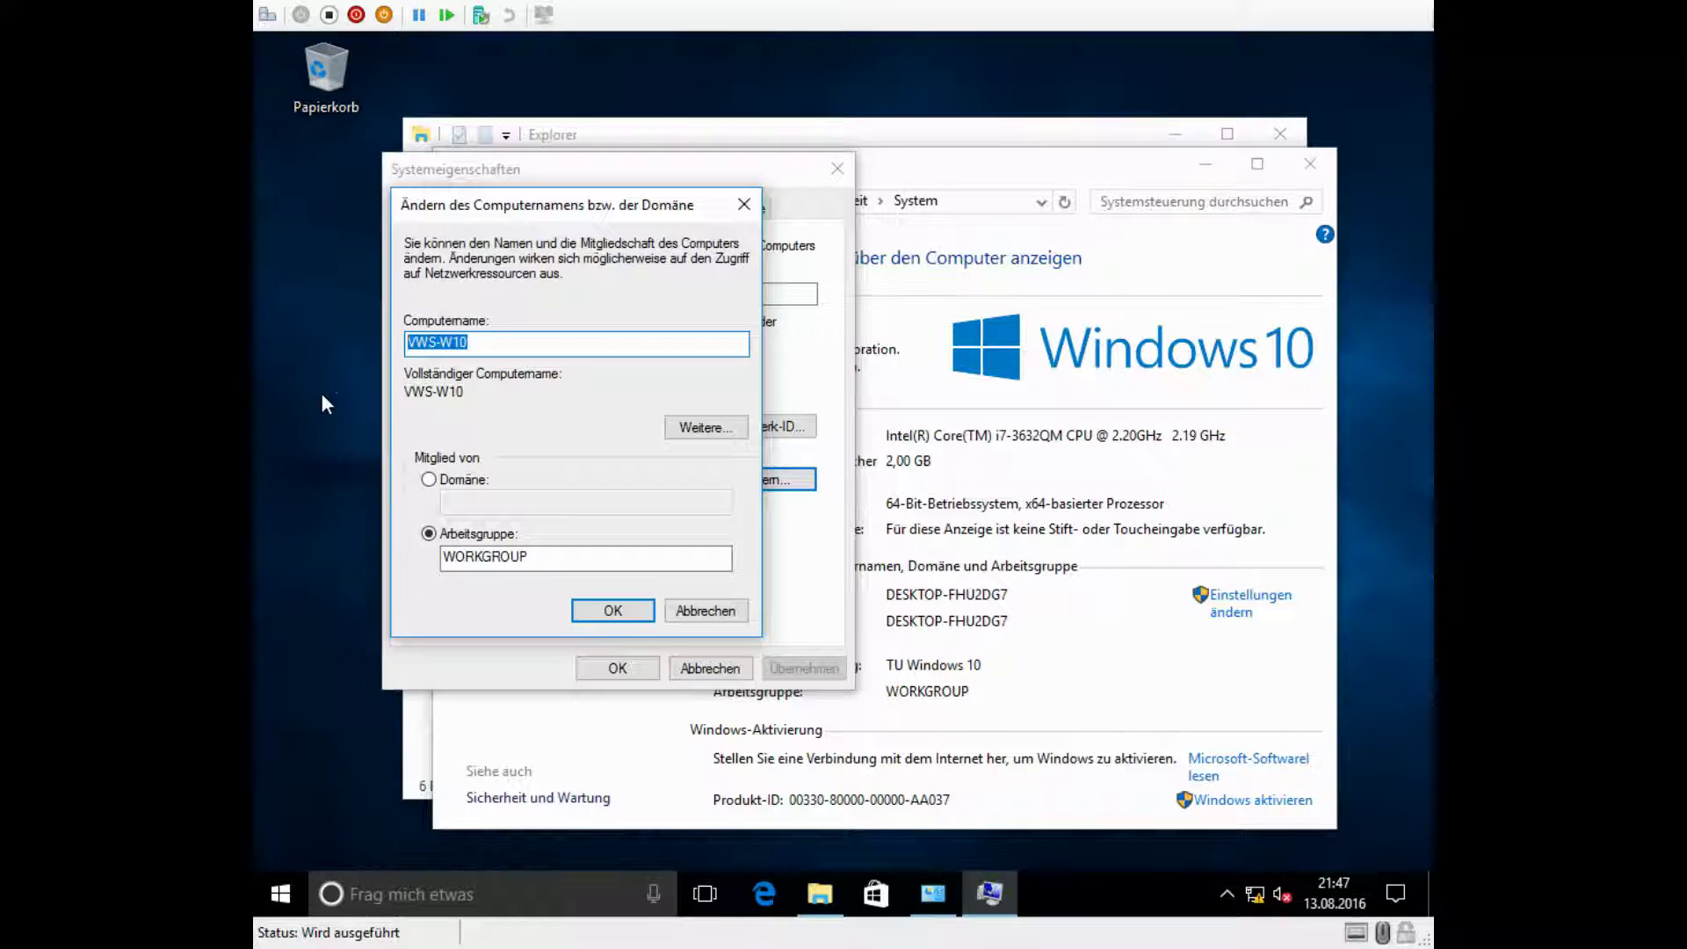
click(522, 343)
click(614, 613)
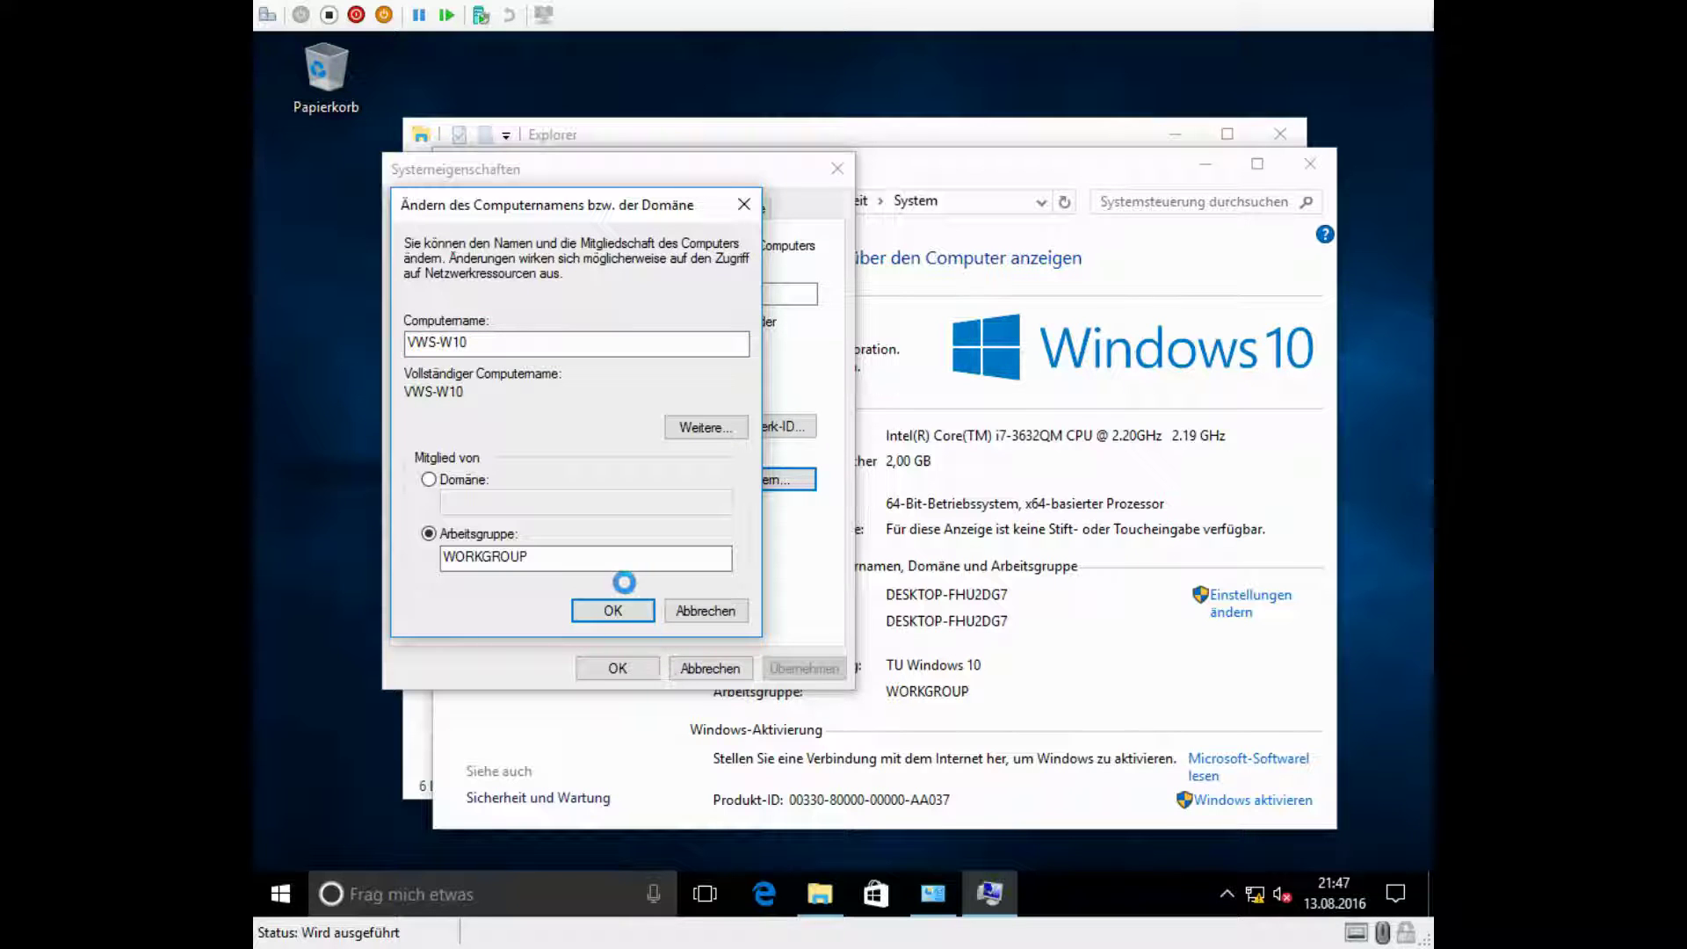
click(975, 504)
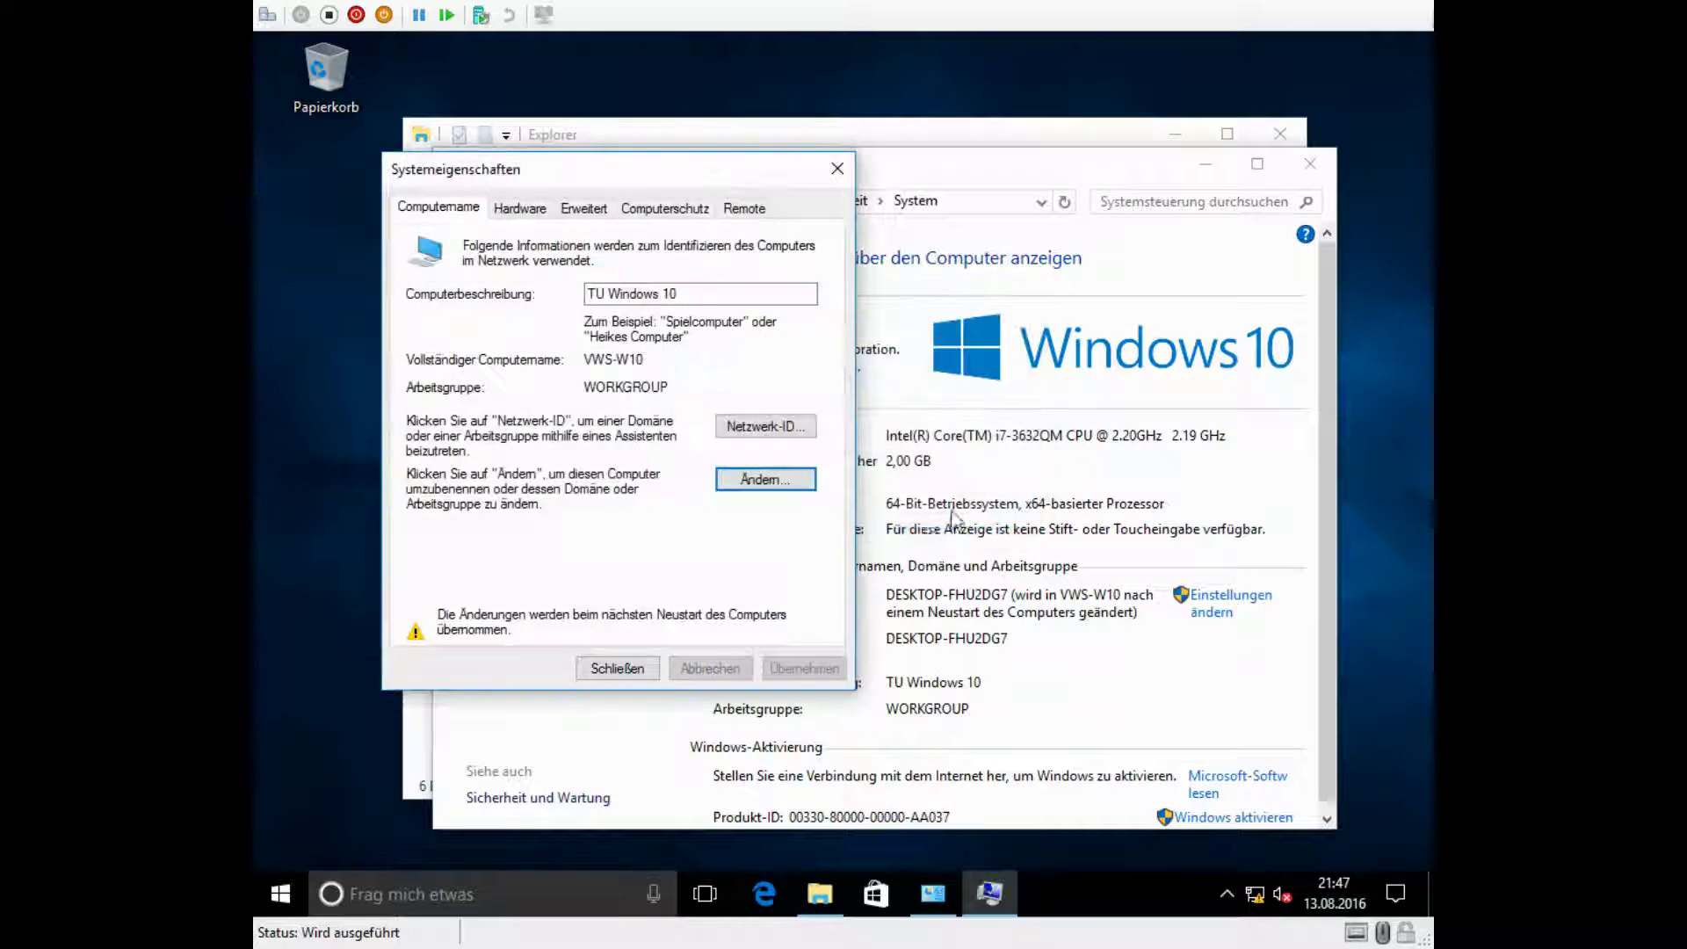
Step: Close System Properties and restart Windows now
click(619, 668)
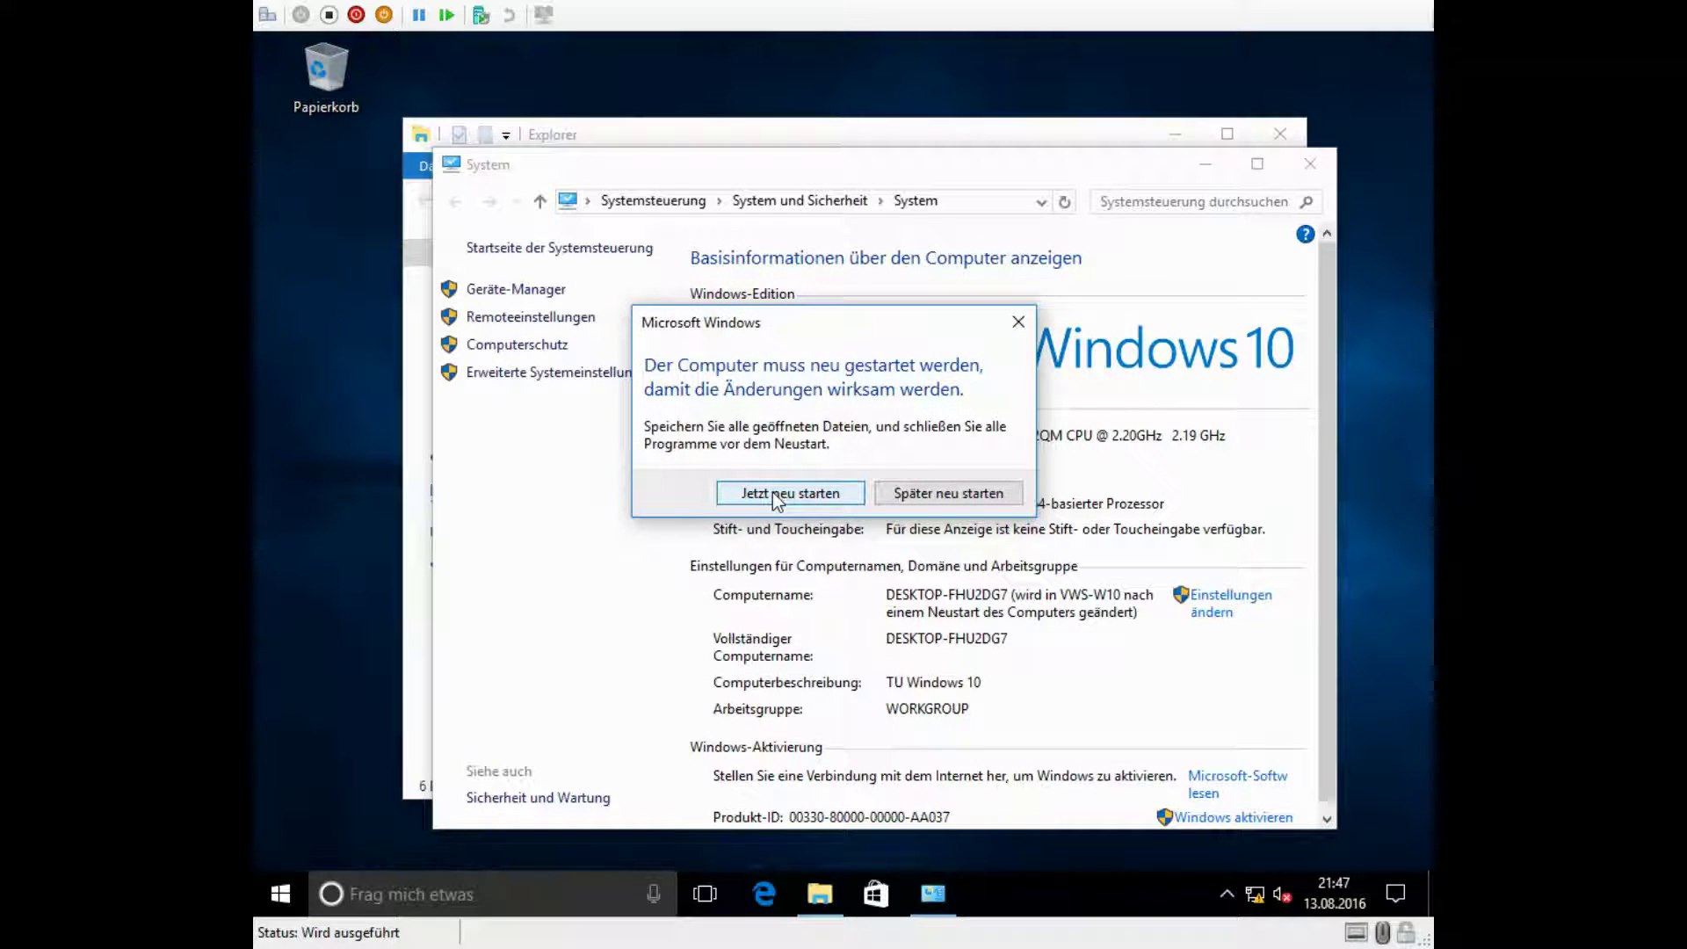
click(773, 492)
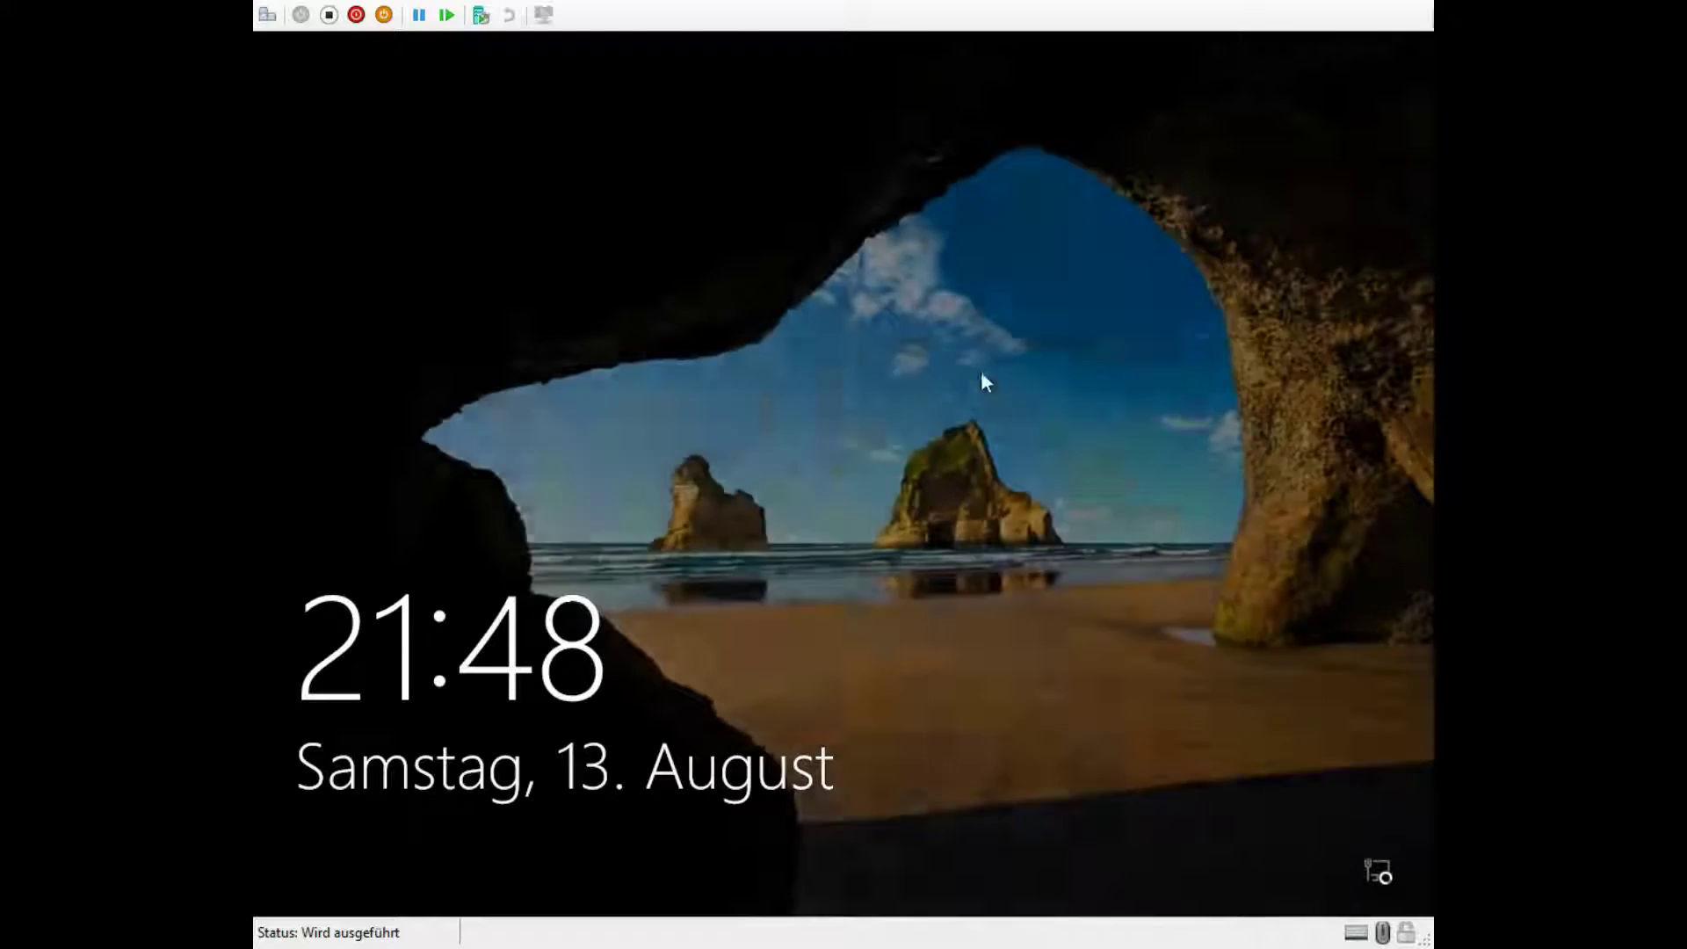
Step: Sign in with the account password and open the Network and Sharing Center
click(652, 263)
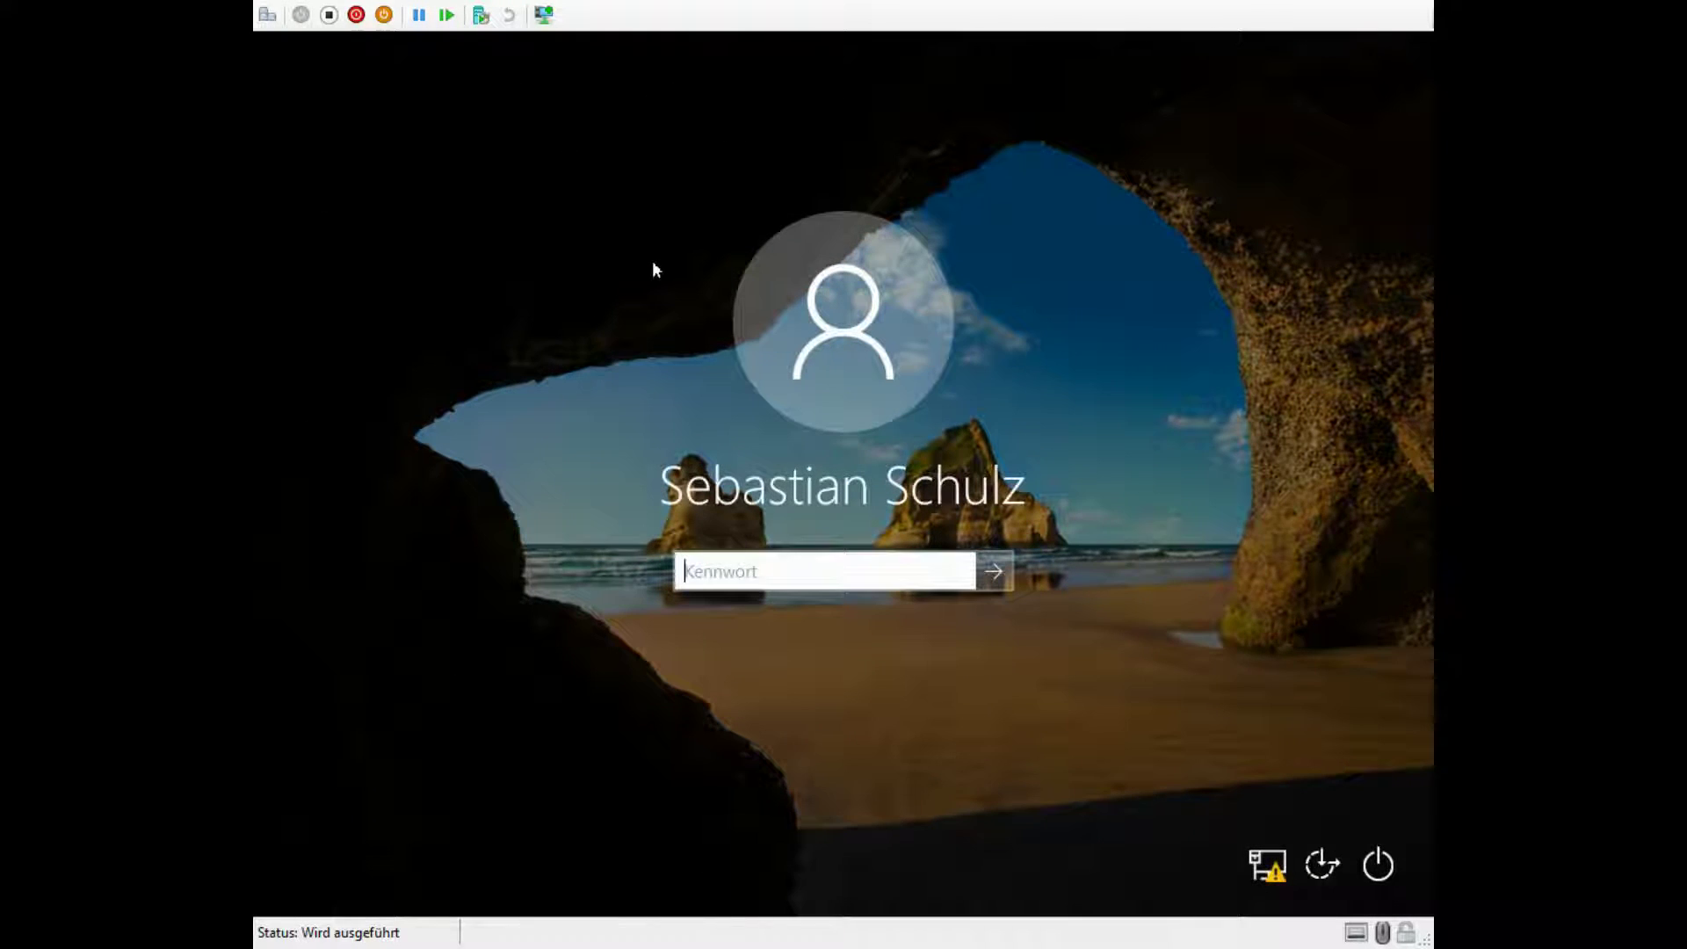
text(********)
key(Return)
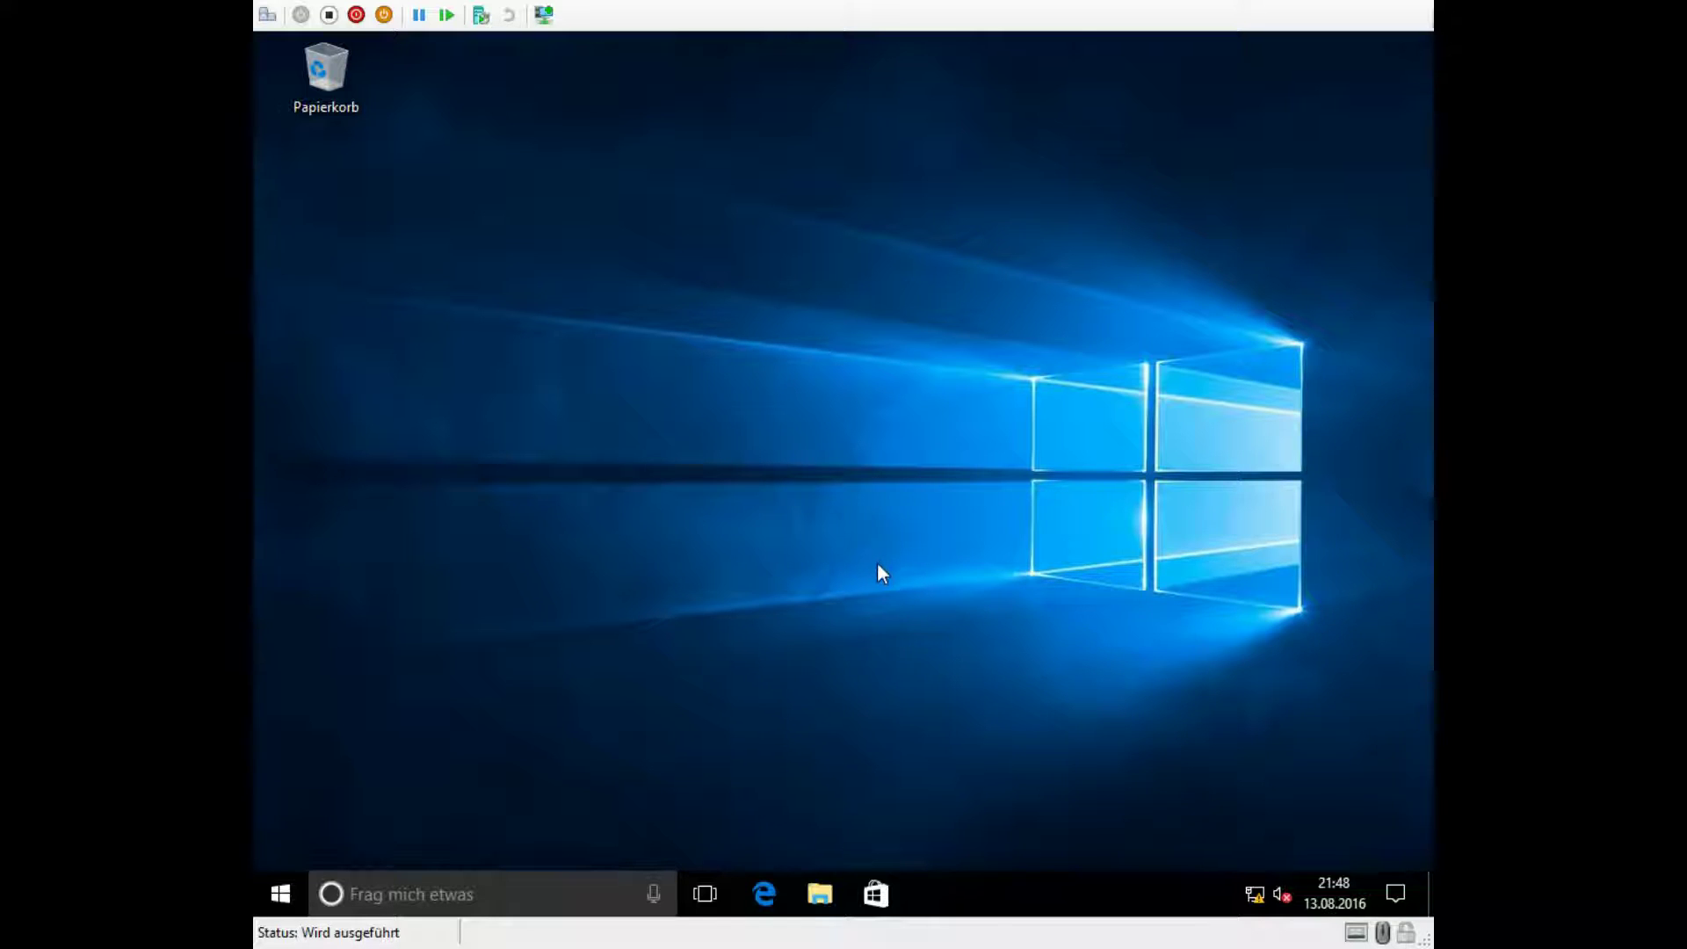
right_click(1255, 893)
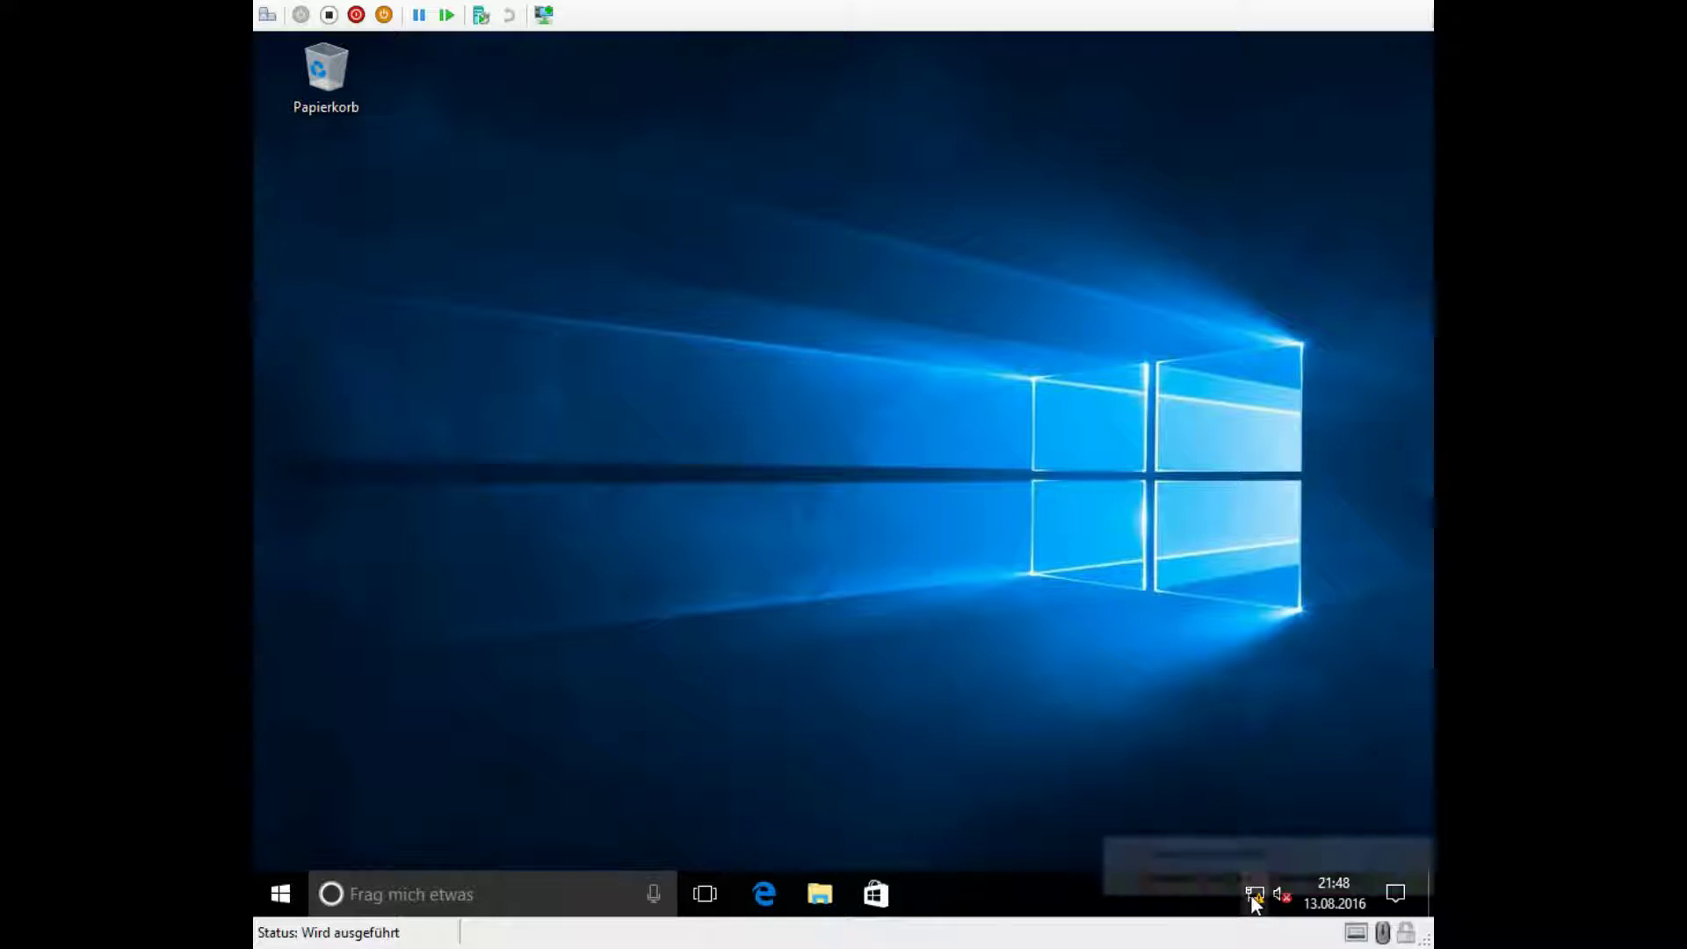
click(1160, 879)
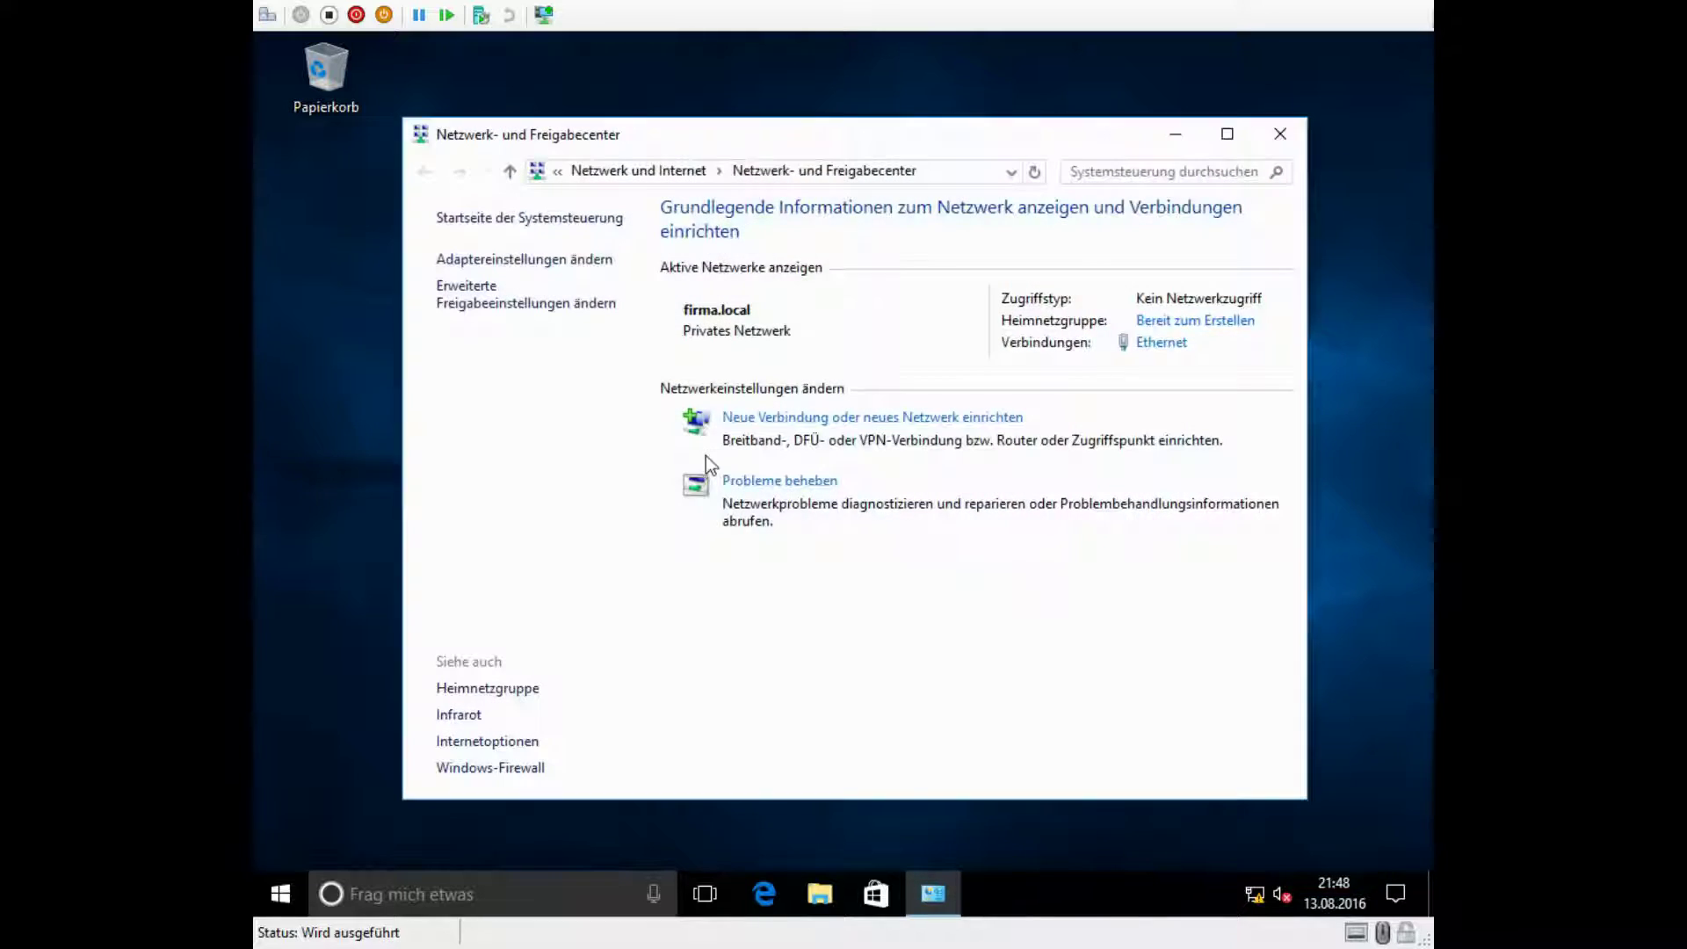
Step: Verify the Ethernet IPv4 address is 192.168.10.50, then close the network windows
click(1161, 342)
click(743, 447)
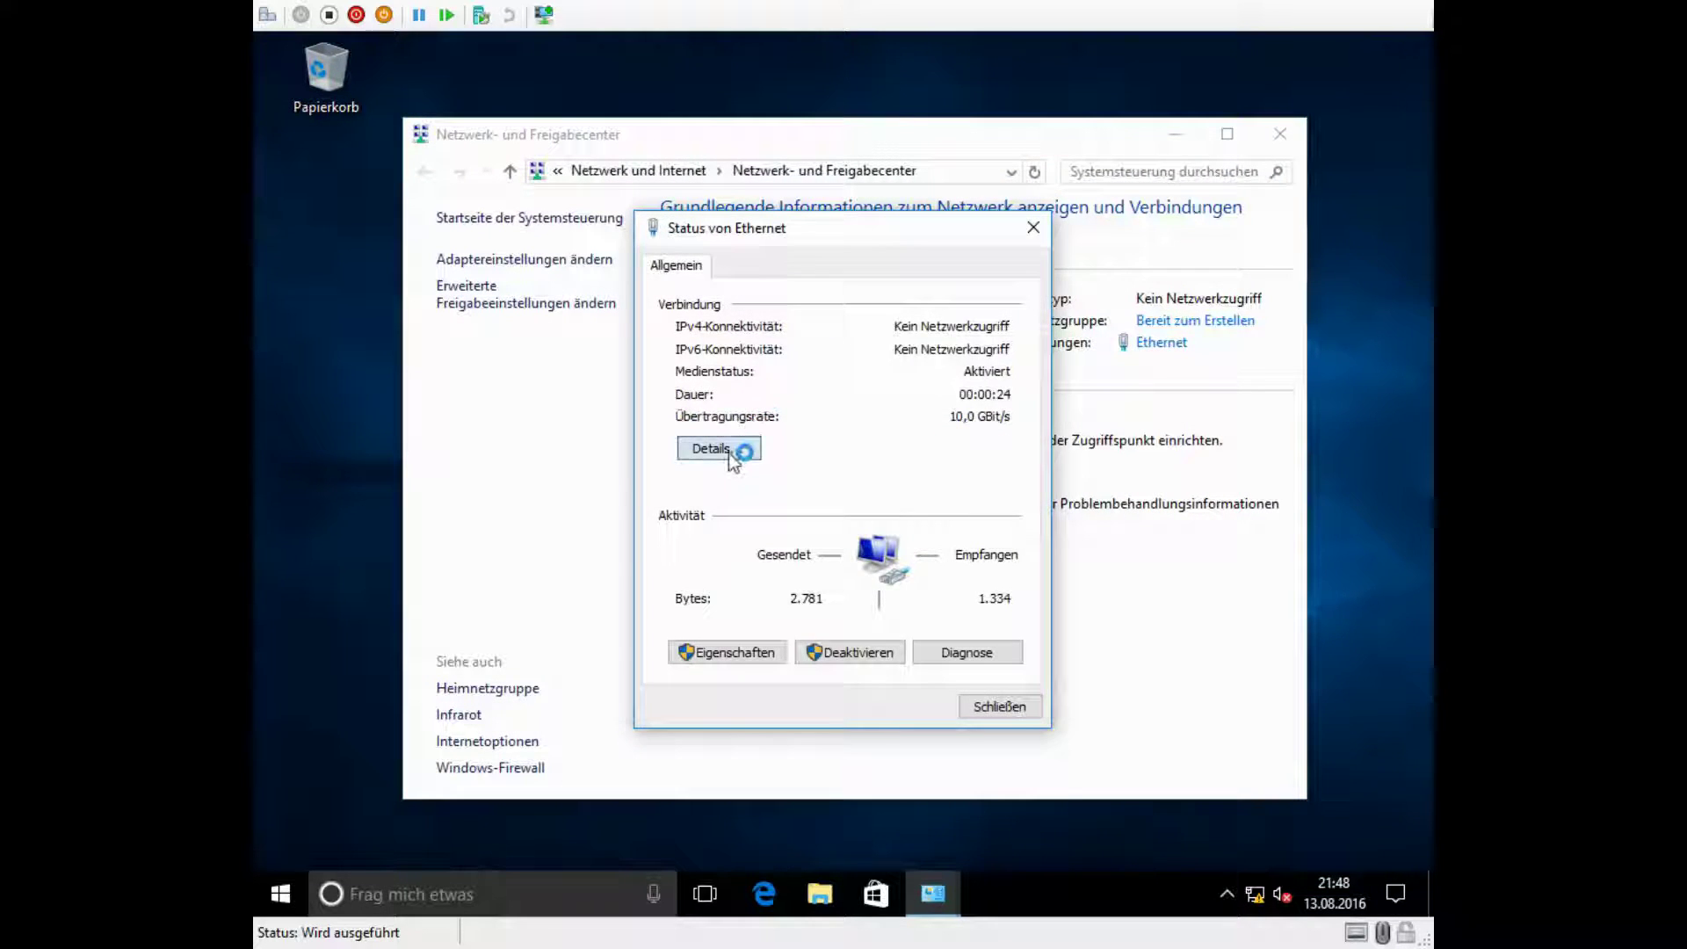
click(868, 435)
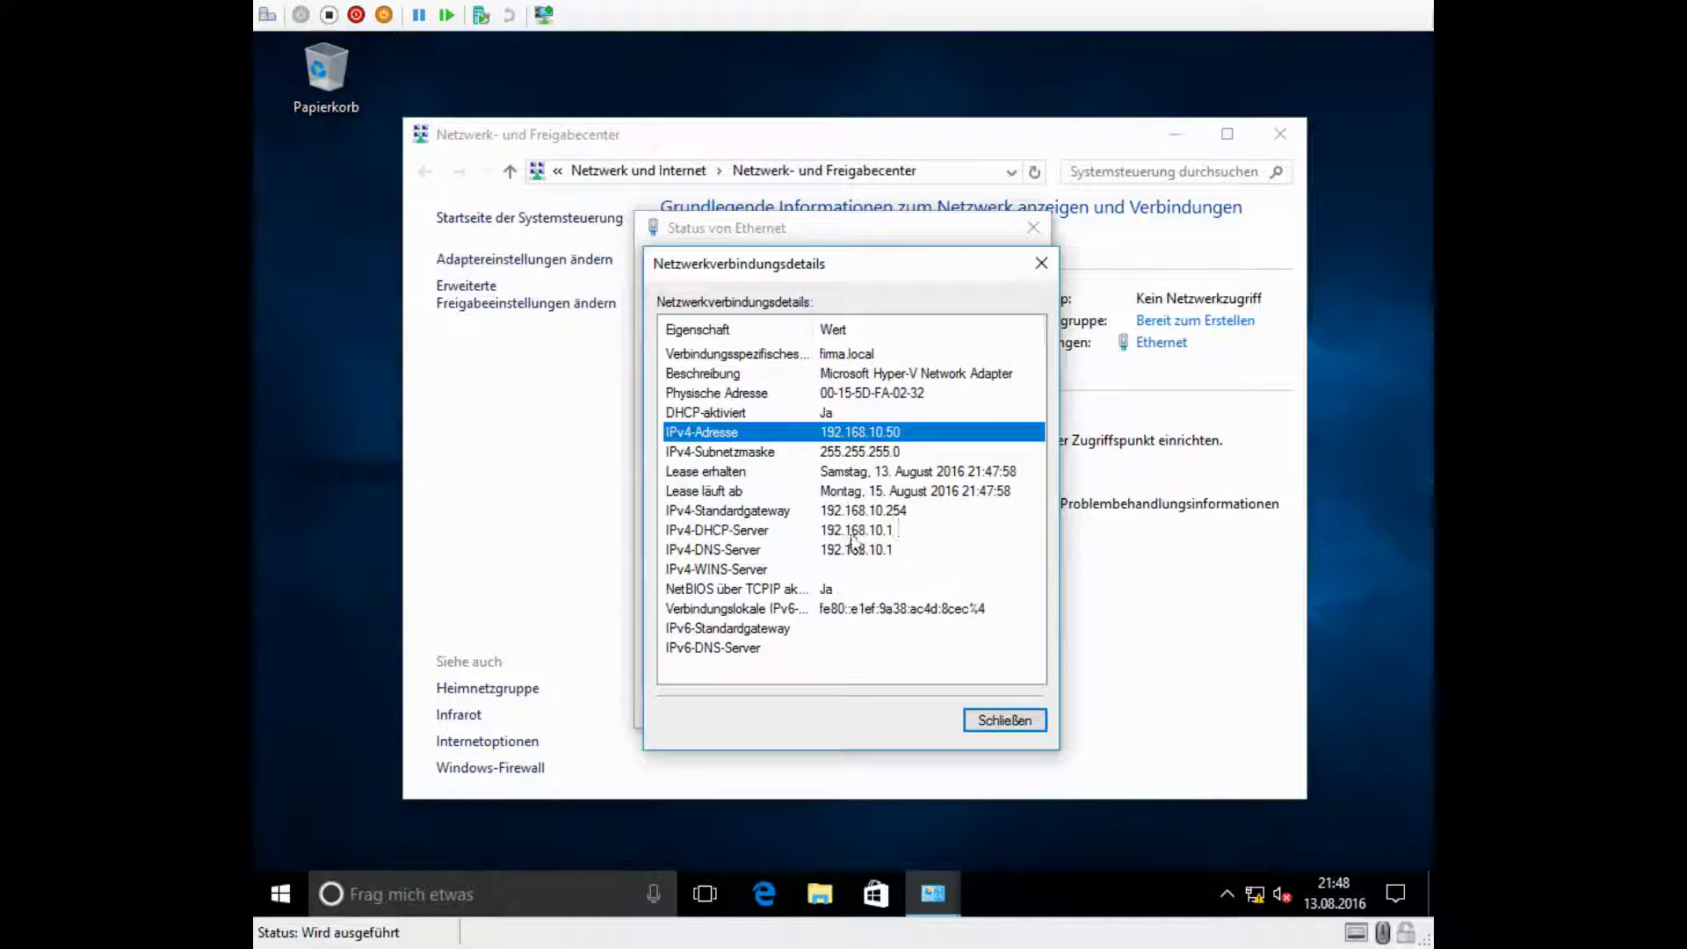
key(Escape)
key(Escape)
click(1281, 134)
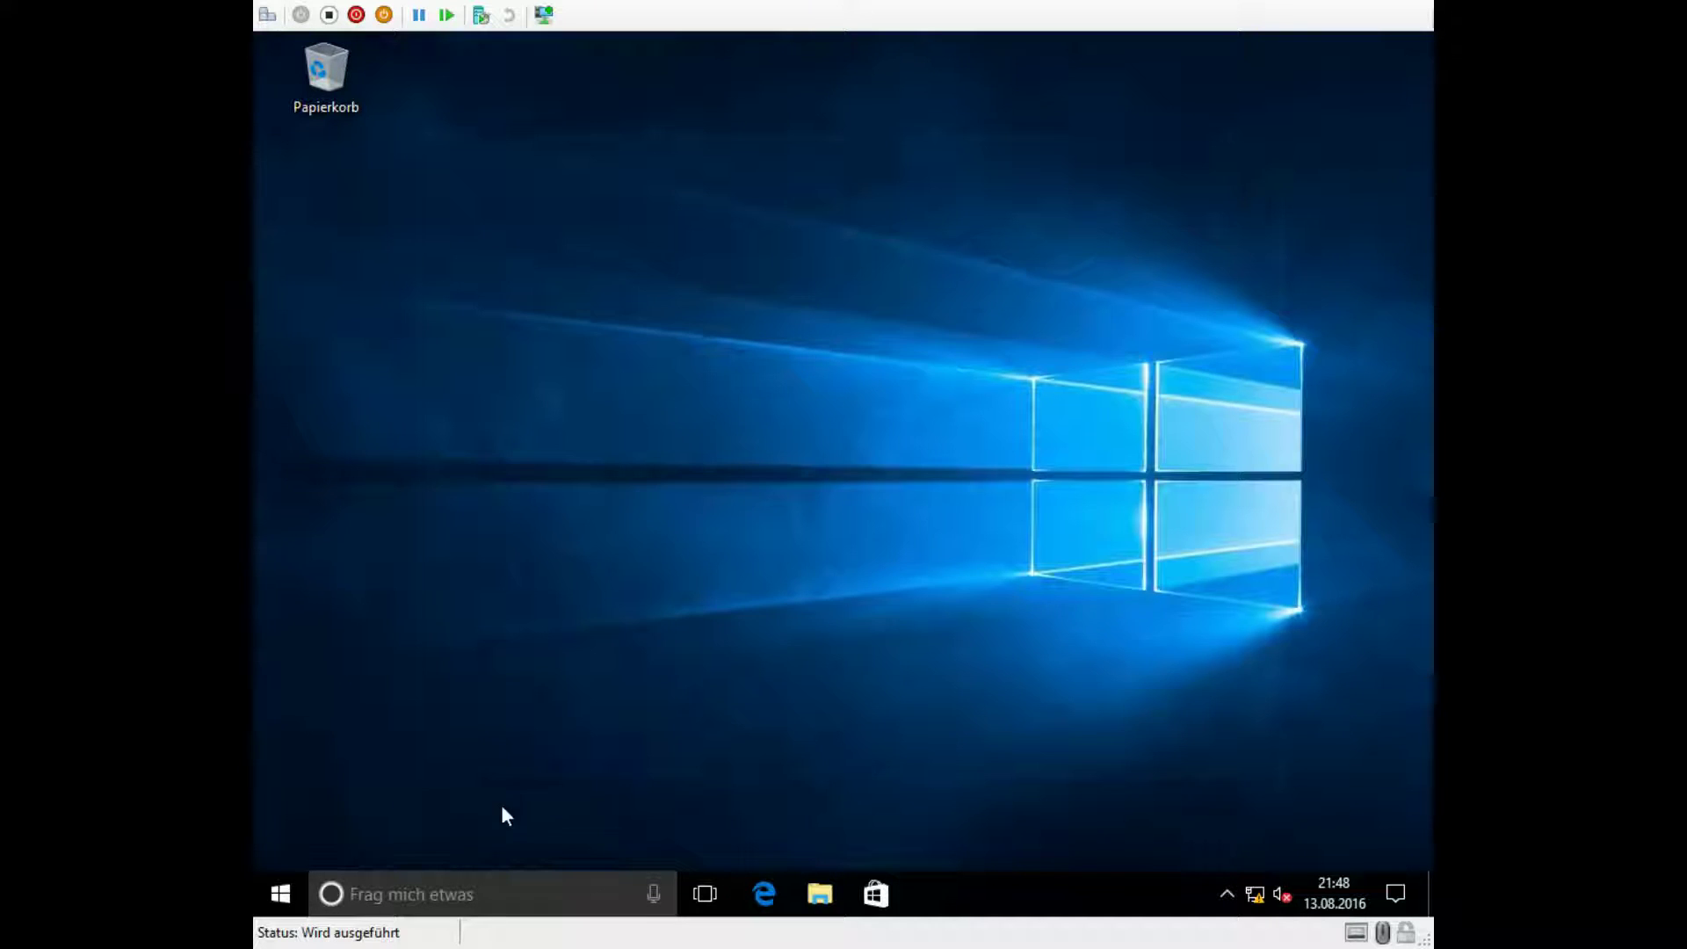
Step: Run 'nslookup firma.local' in an elevated command prompt and exit
right_click(280, 894)
click(414, 584)
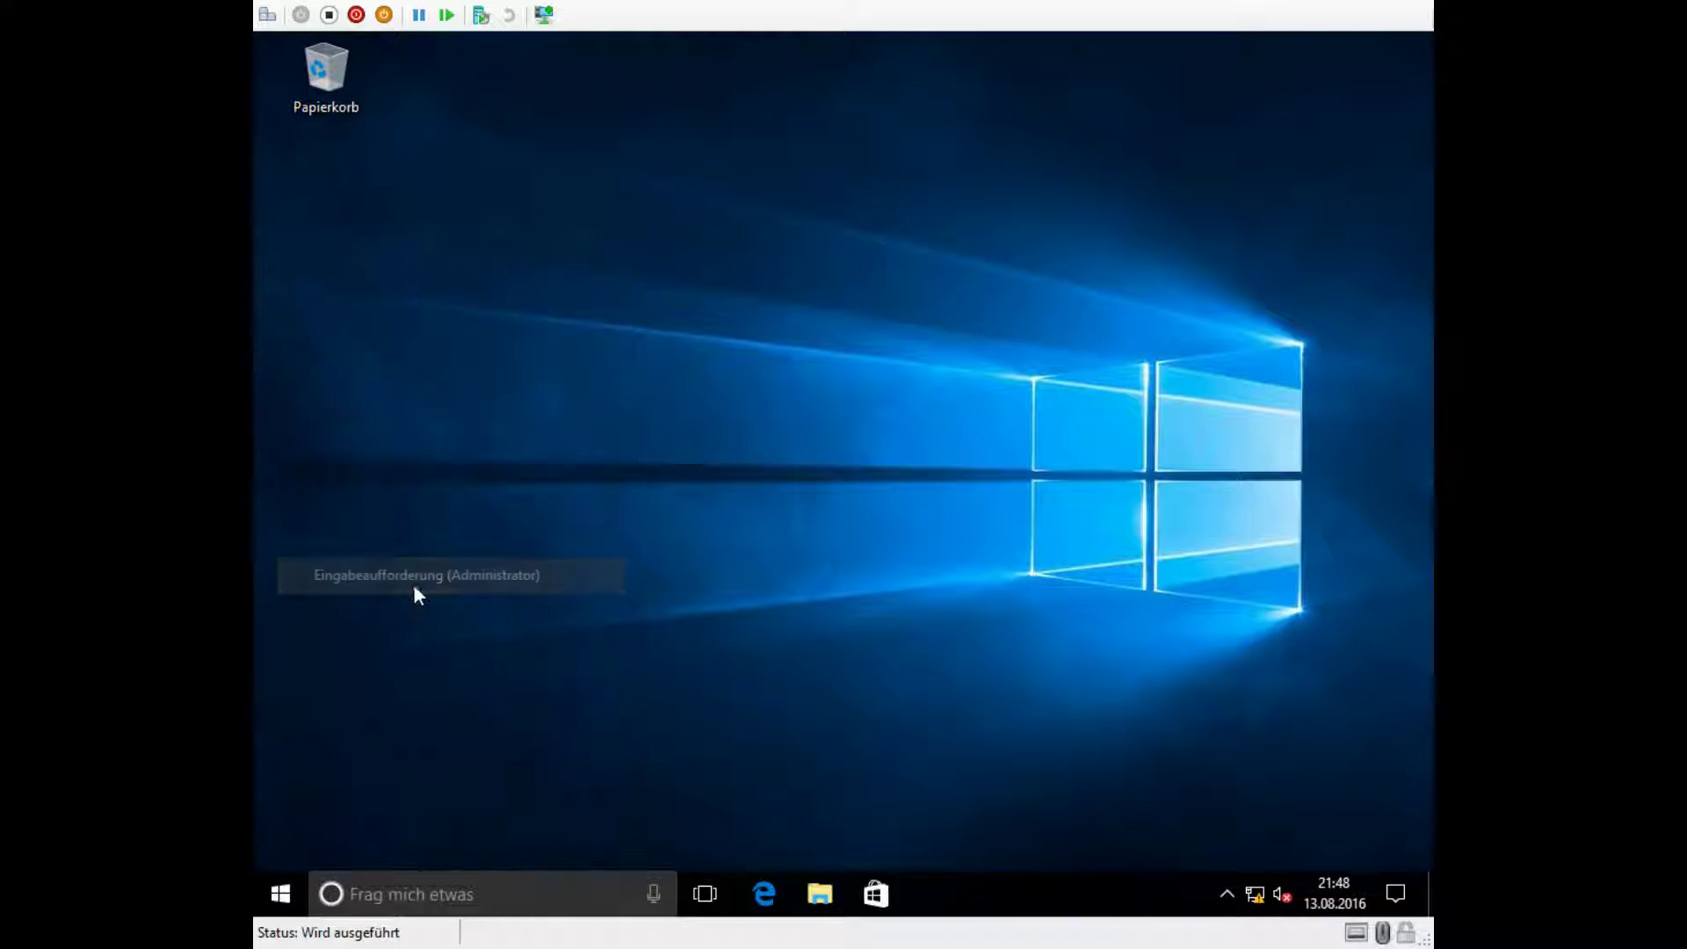
click(732, 622)
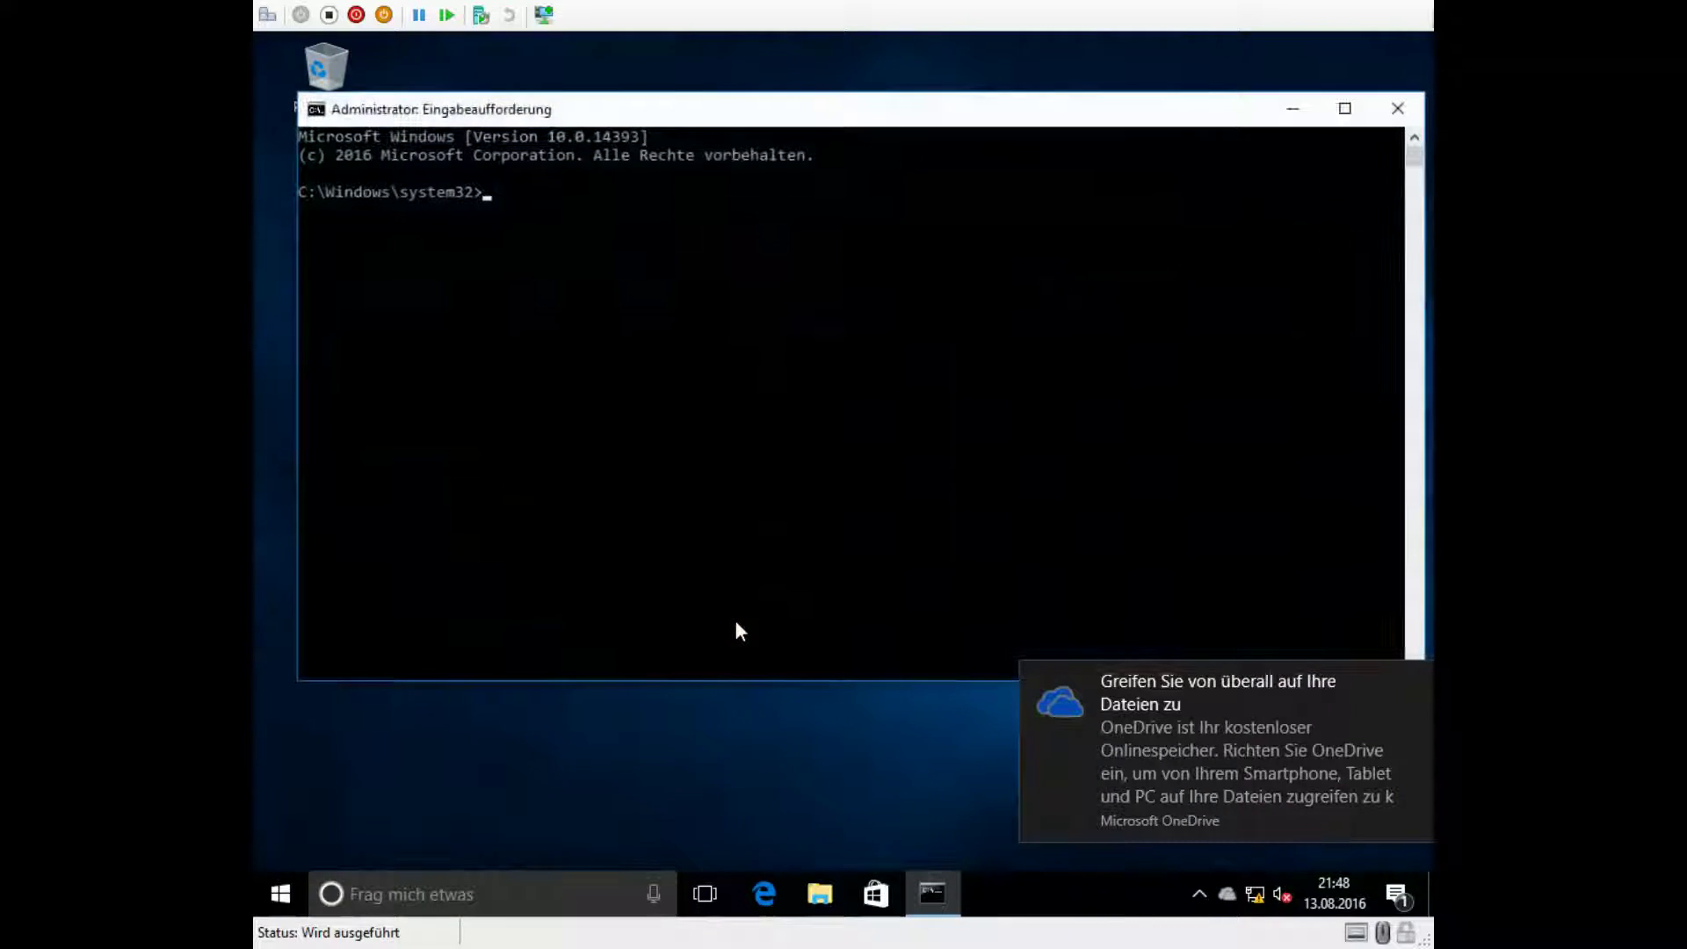
text(nslo)
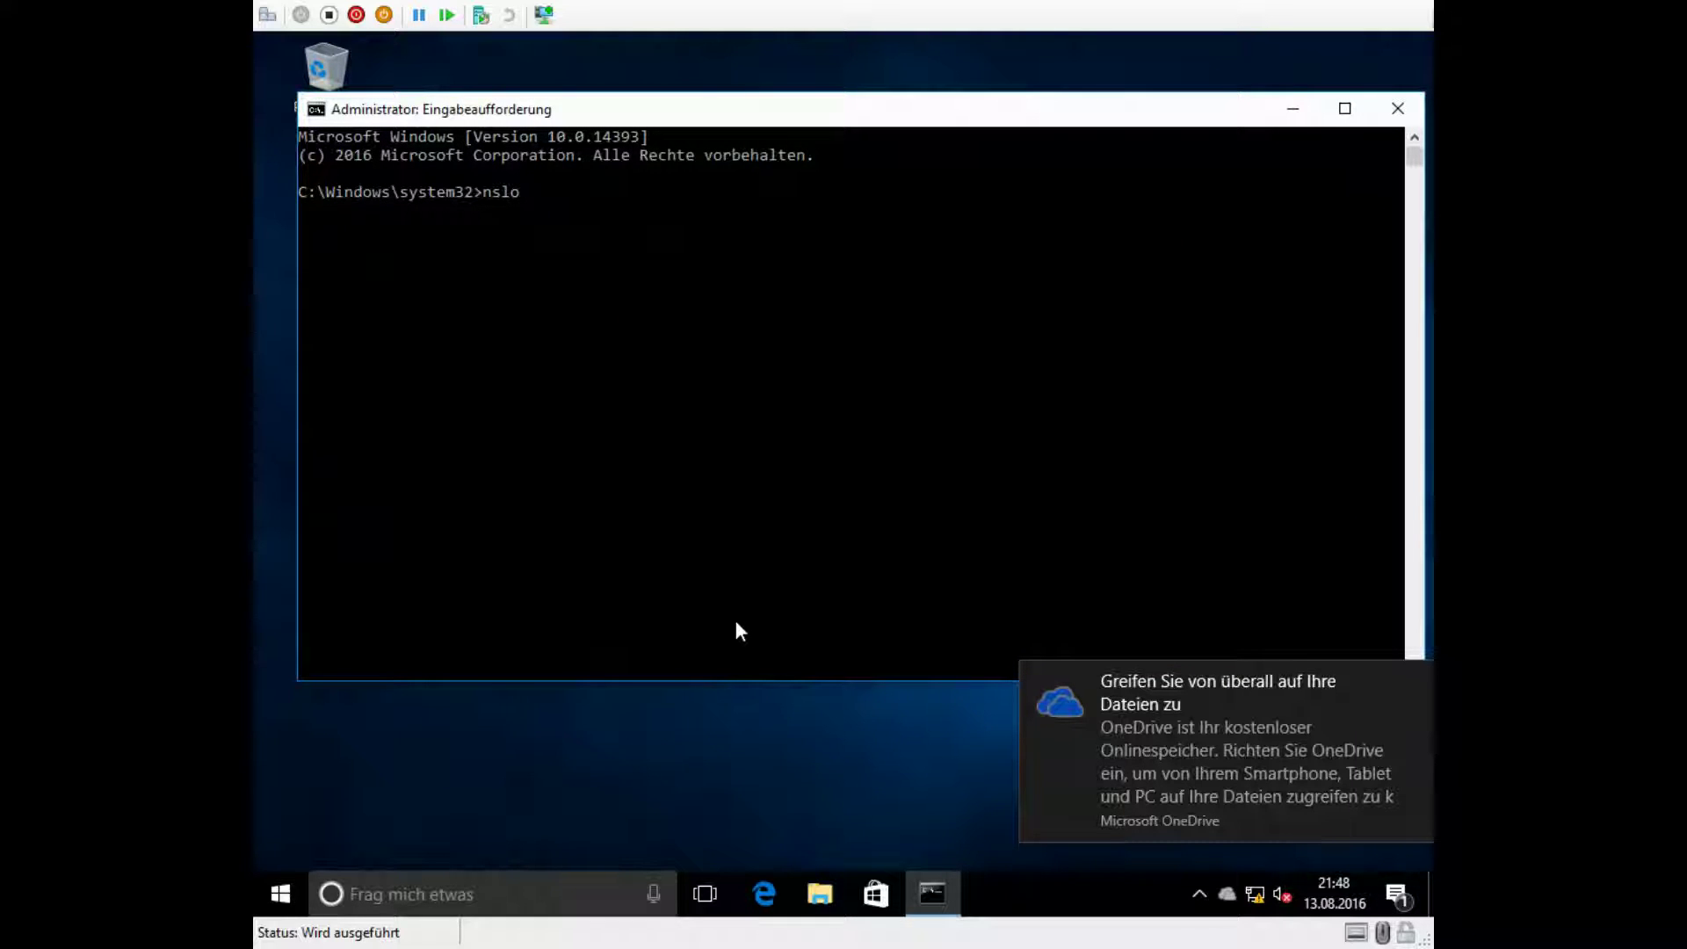
text(okup firma.local)
key(Return)
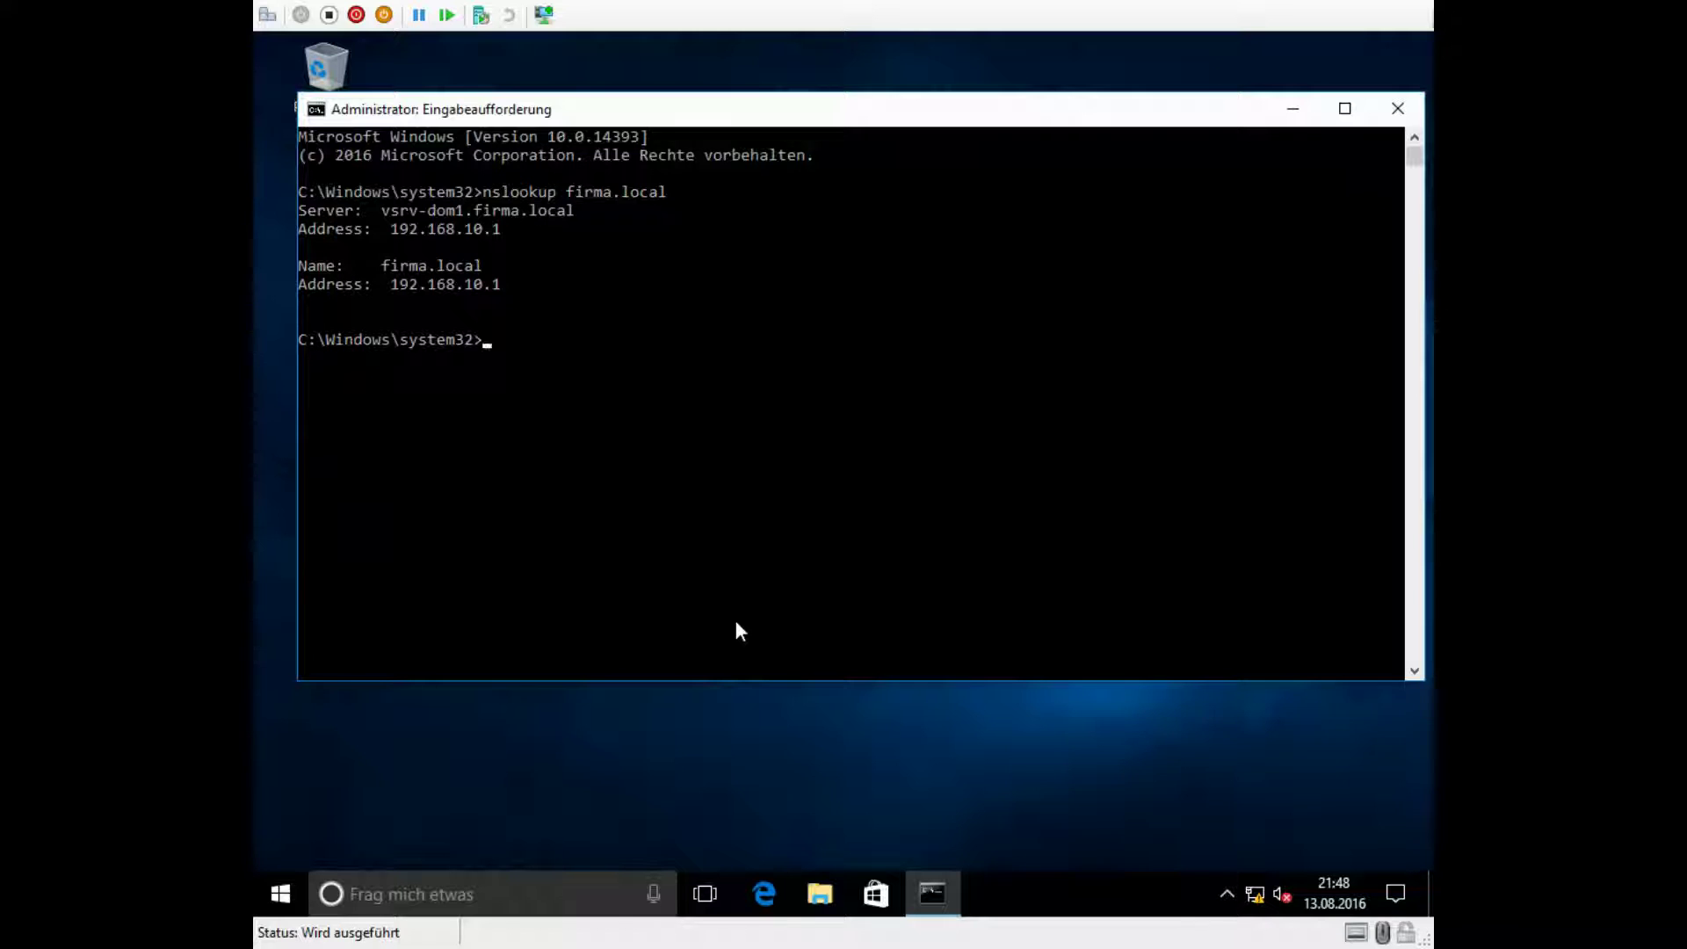
text(exit)
key(Return)
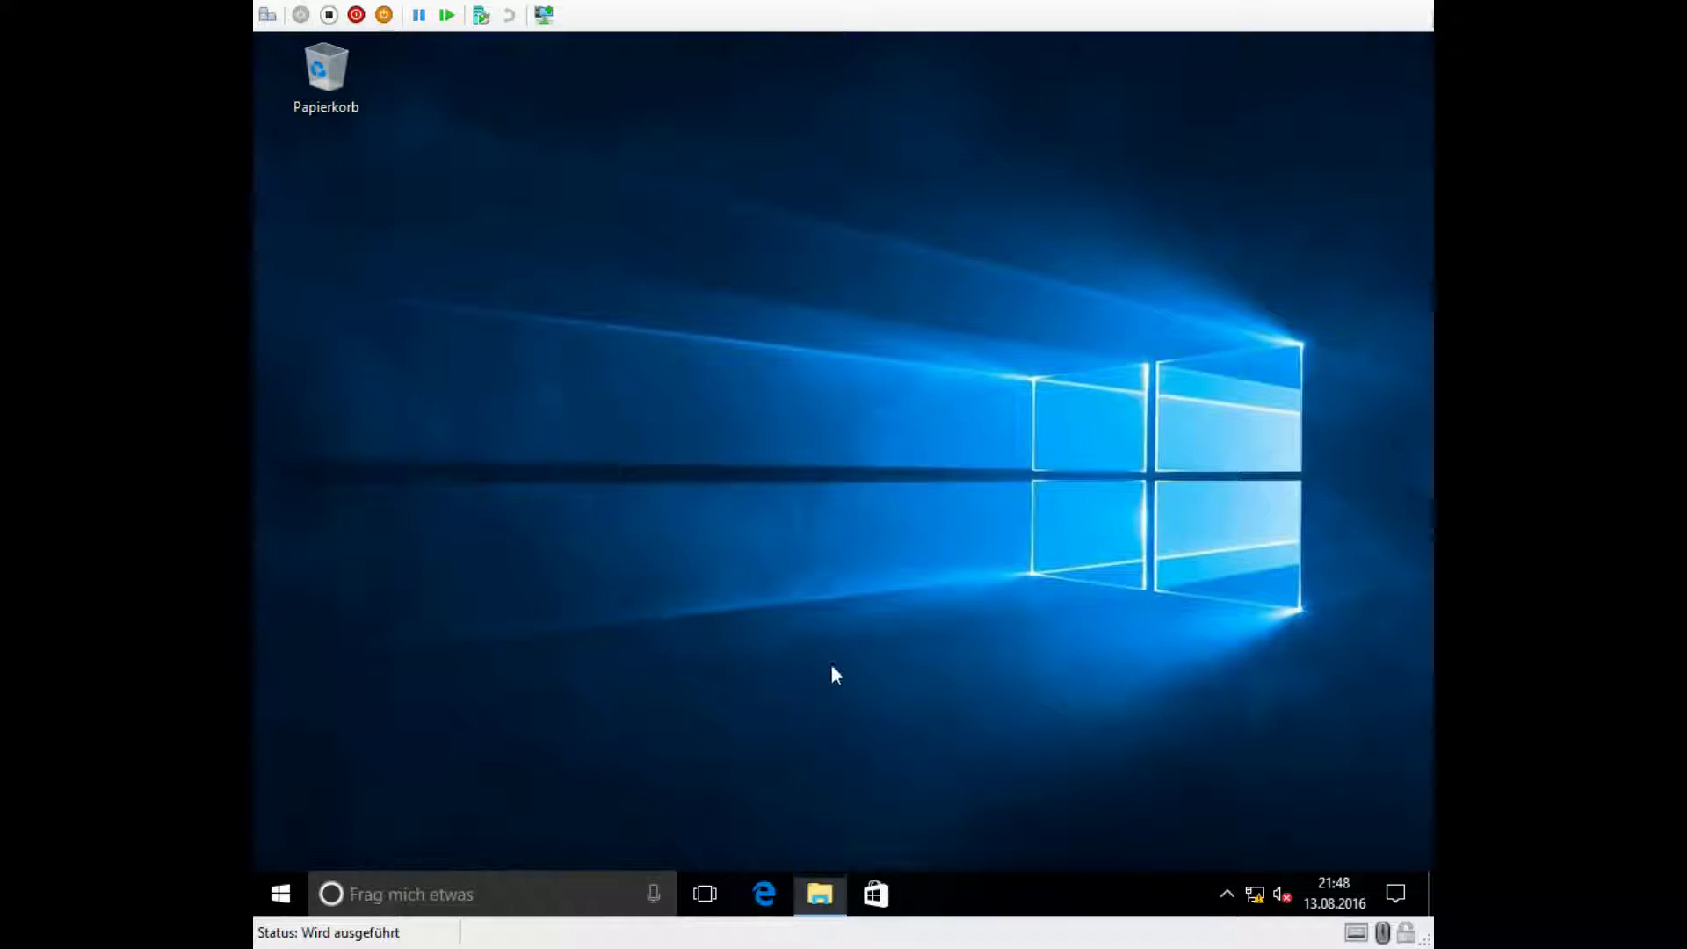
Step: Set the computer's membership to the domain firma.local in System Properties
key(super+e)
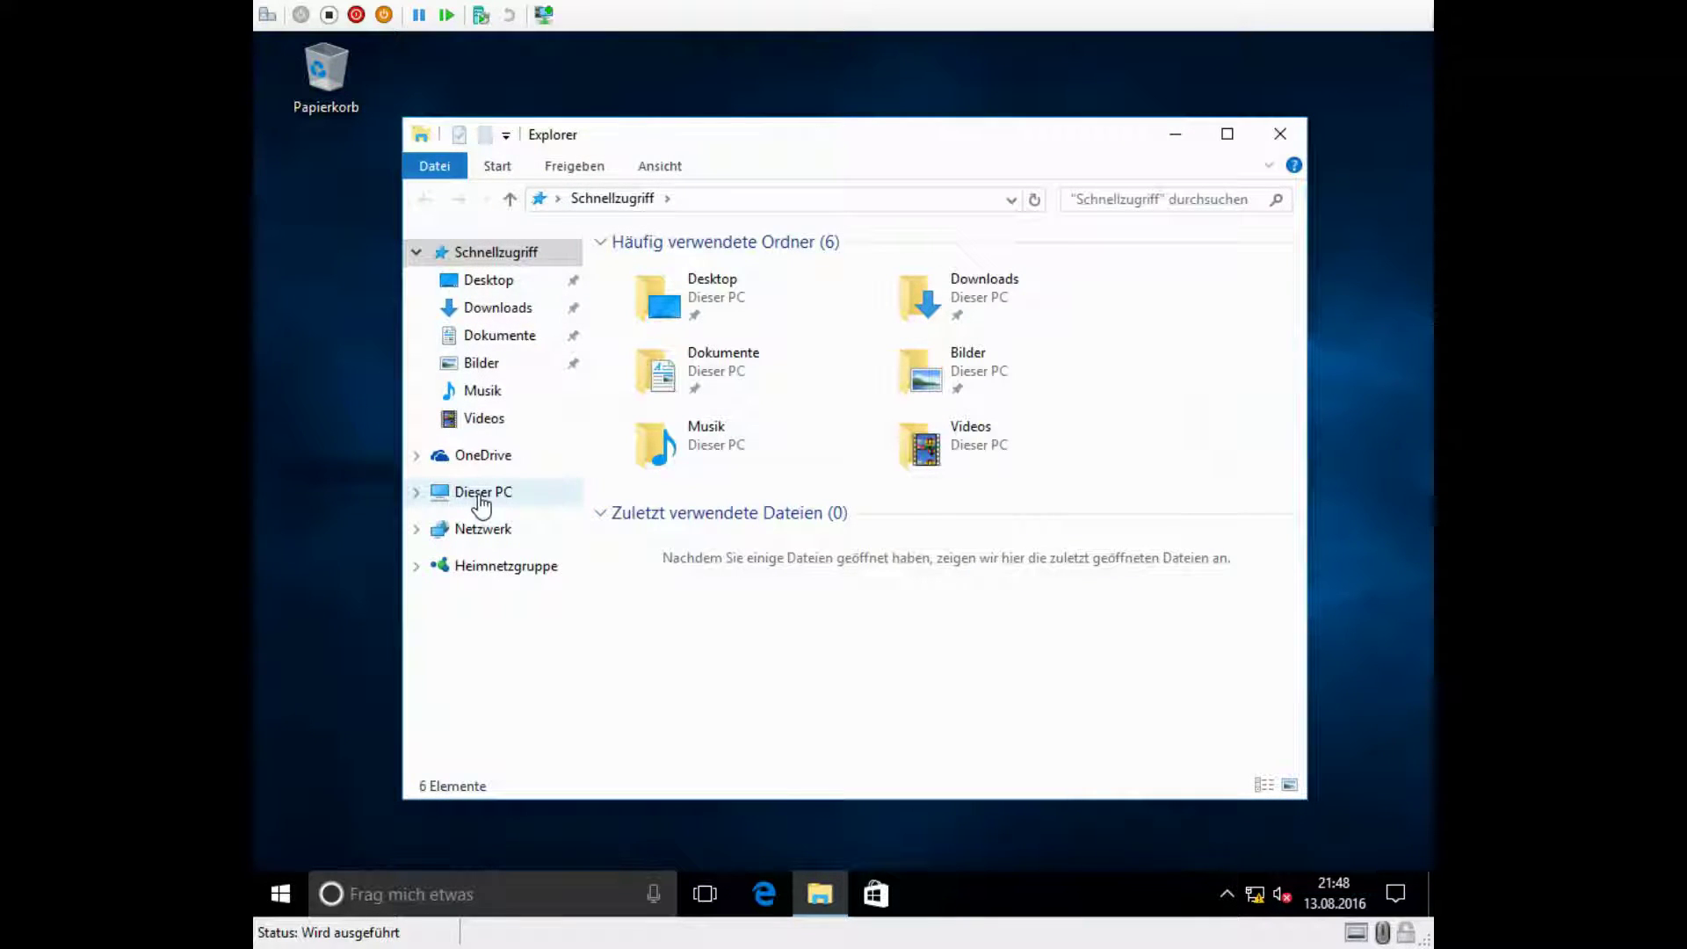
right_click(479, 498)
click(557, 795)
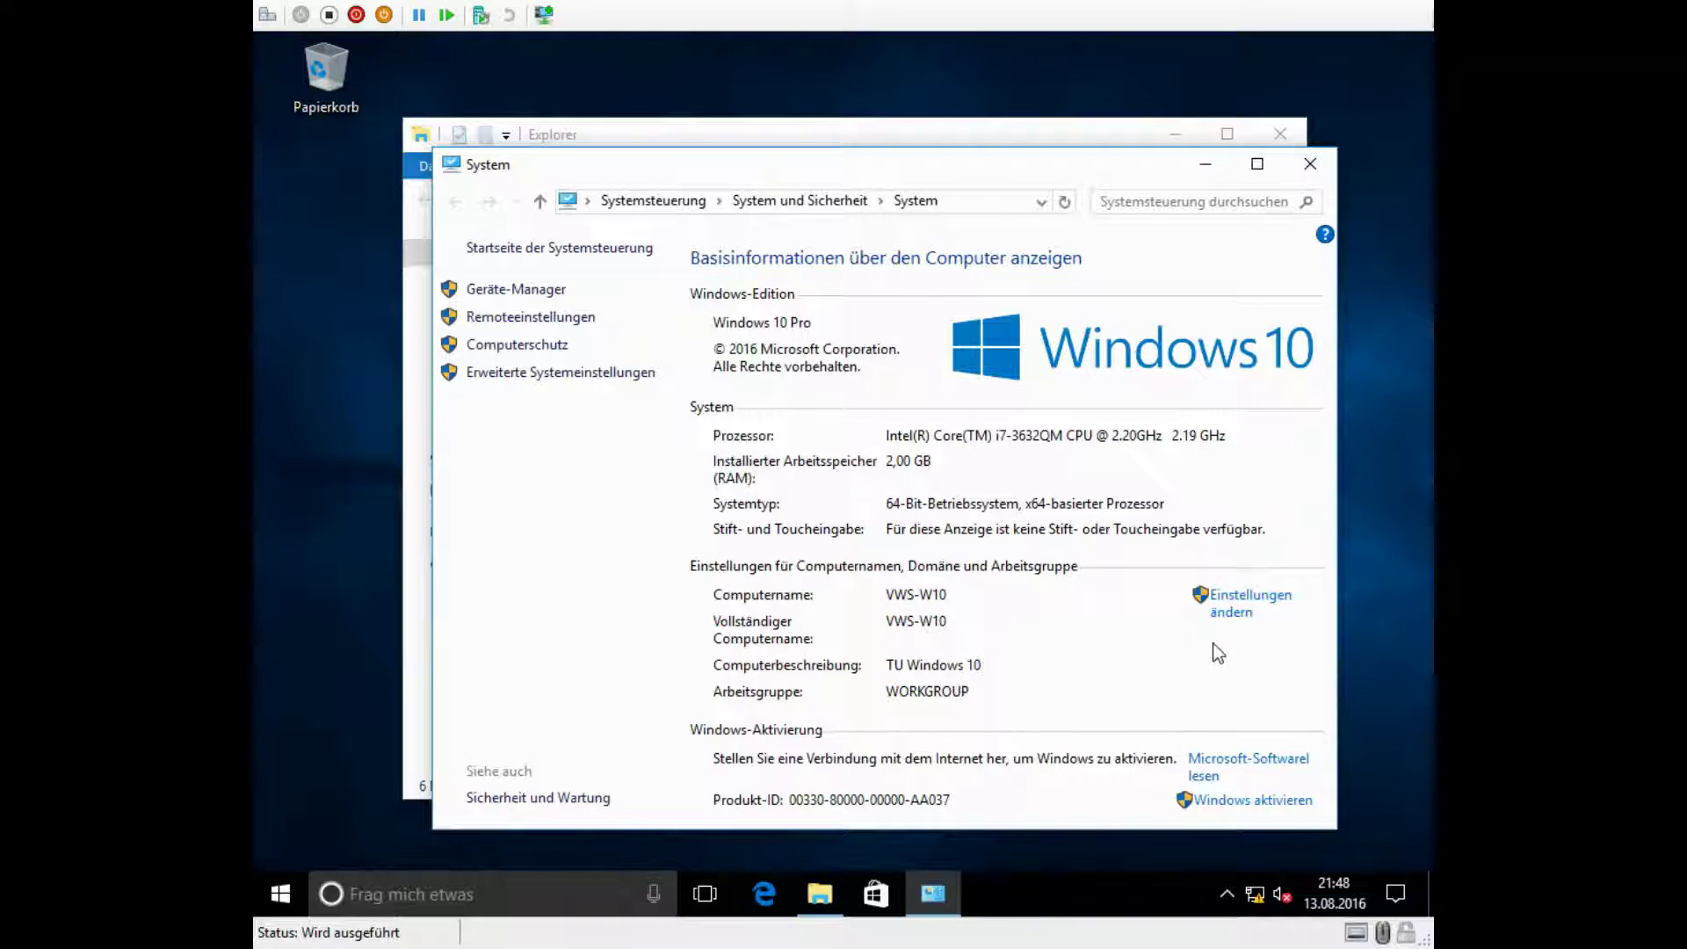
click(1251, 612)
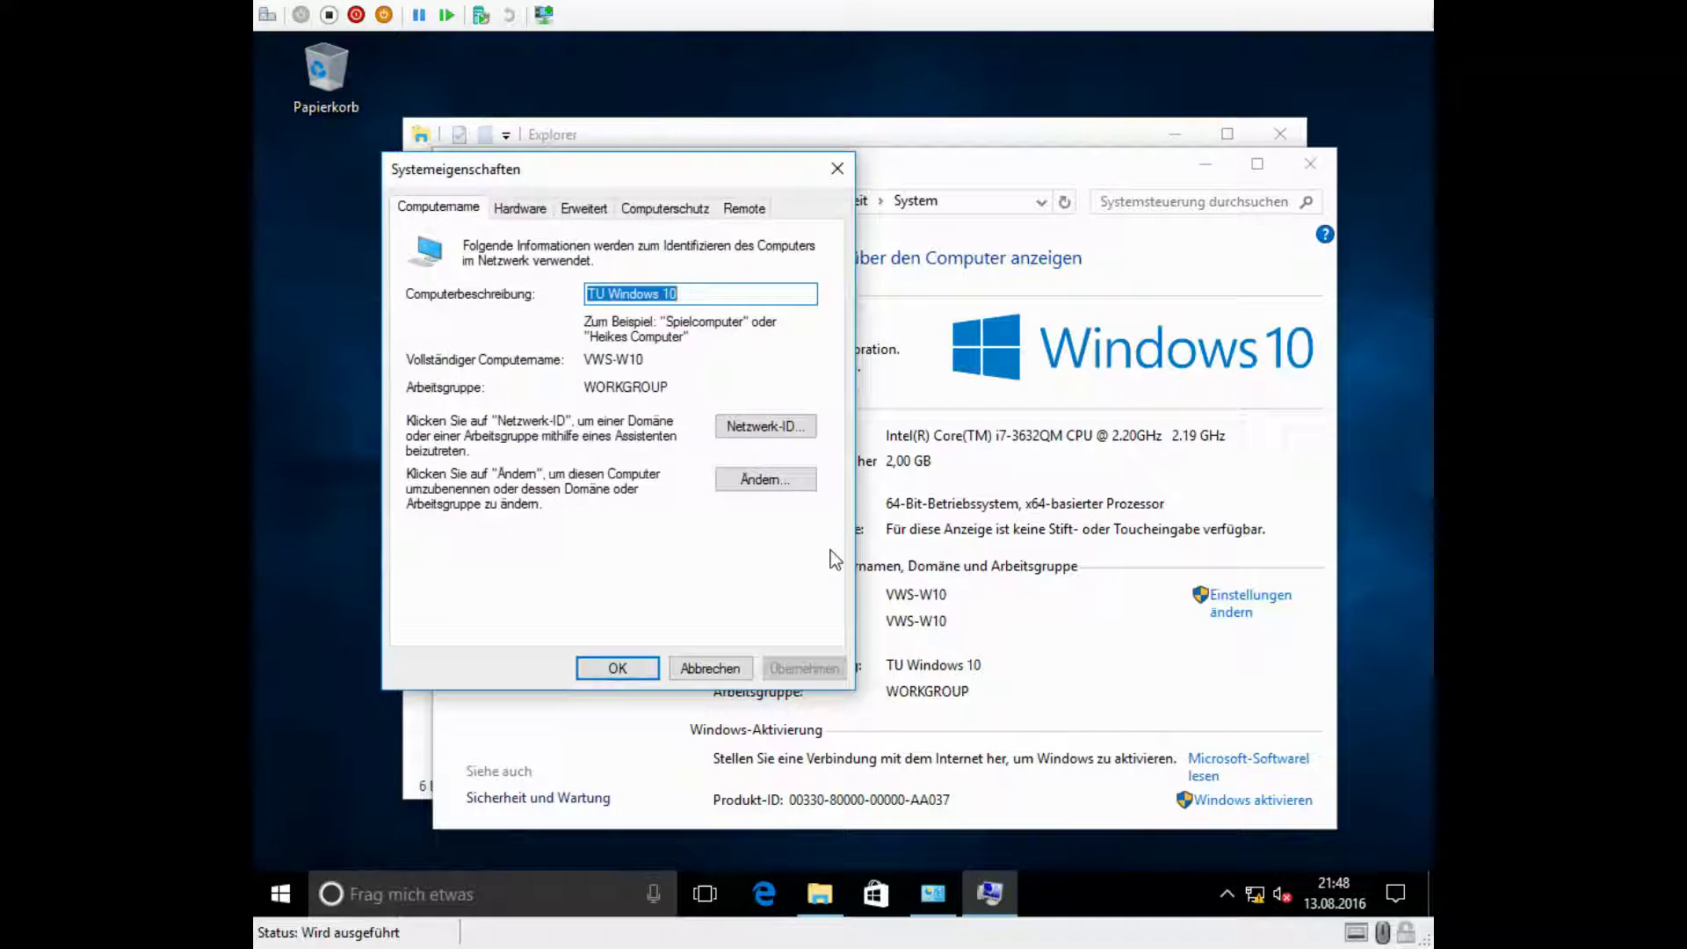
click(776, 477)
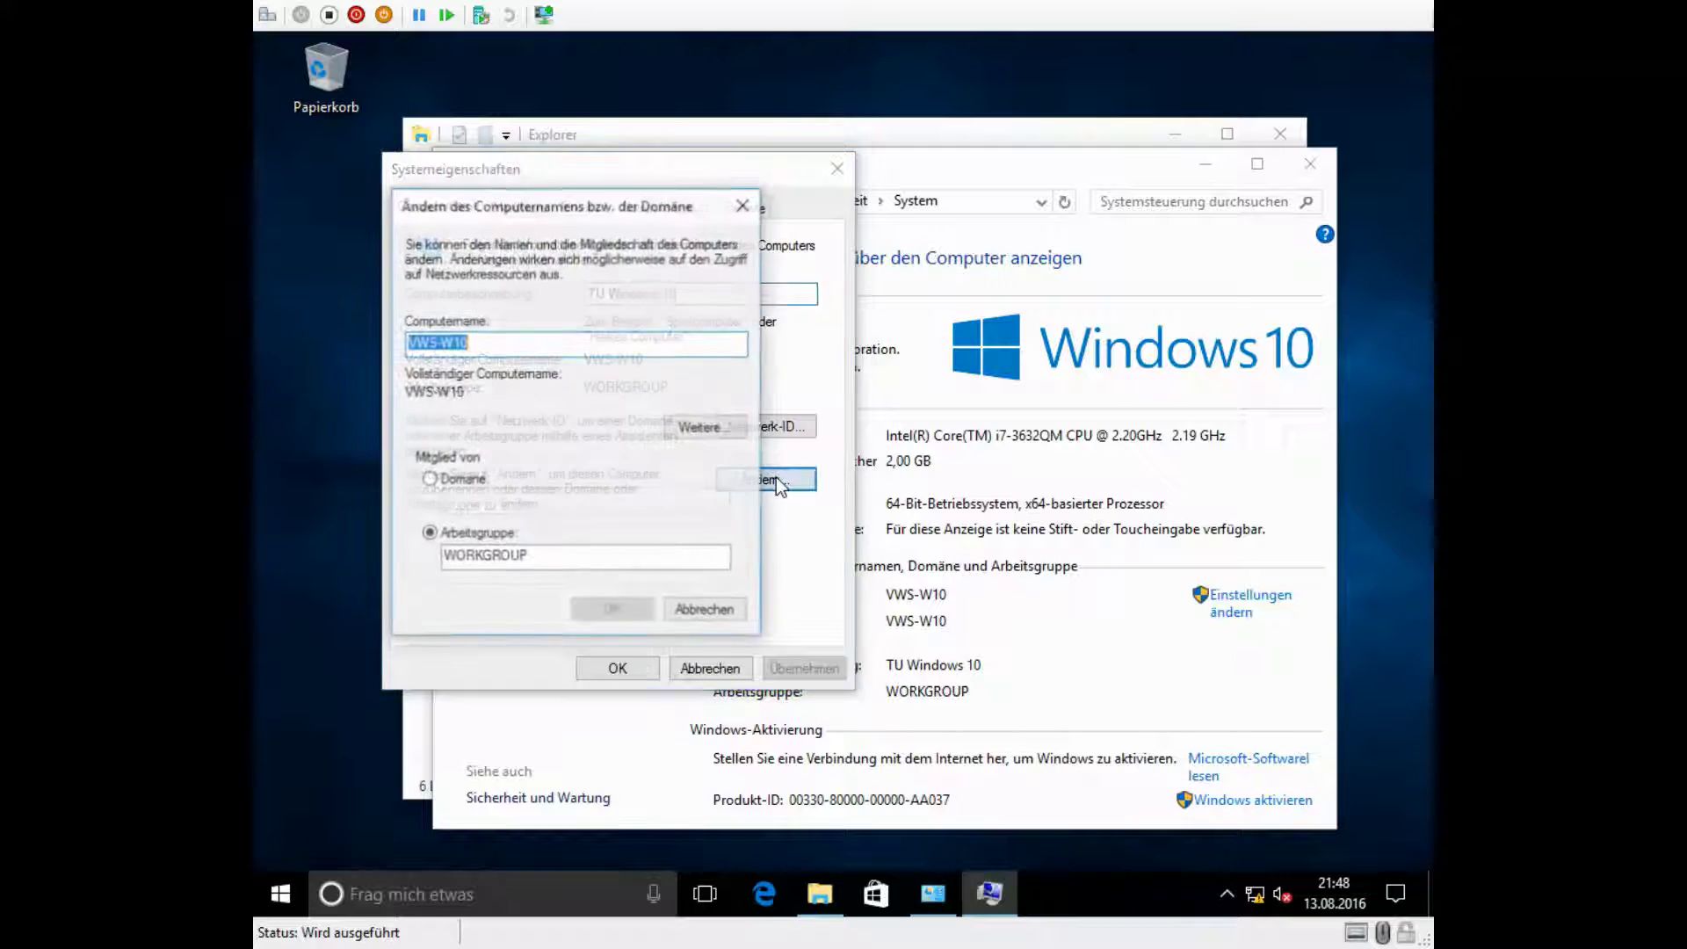
click(463, 489)
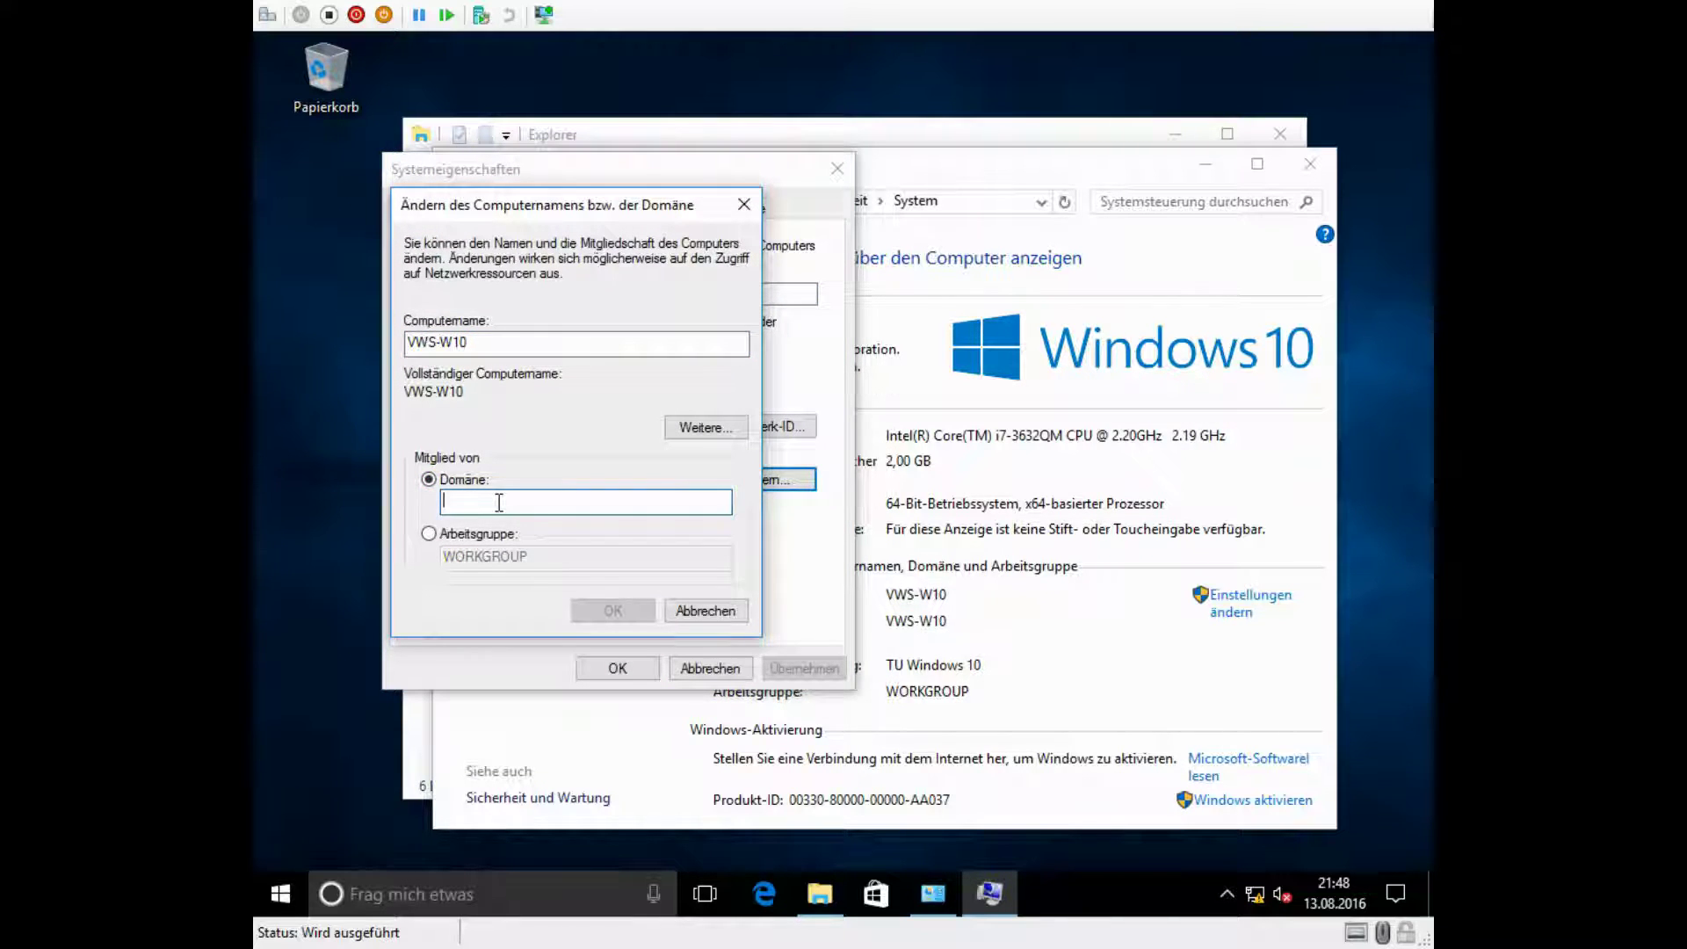
click(498, 503)
text(firm)
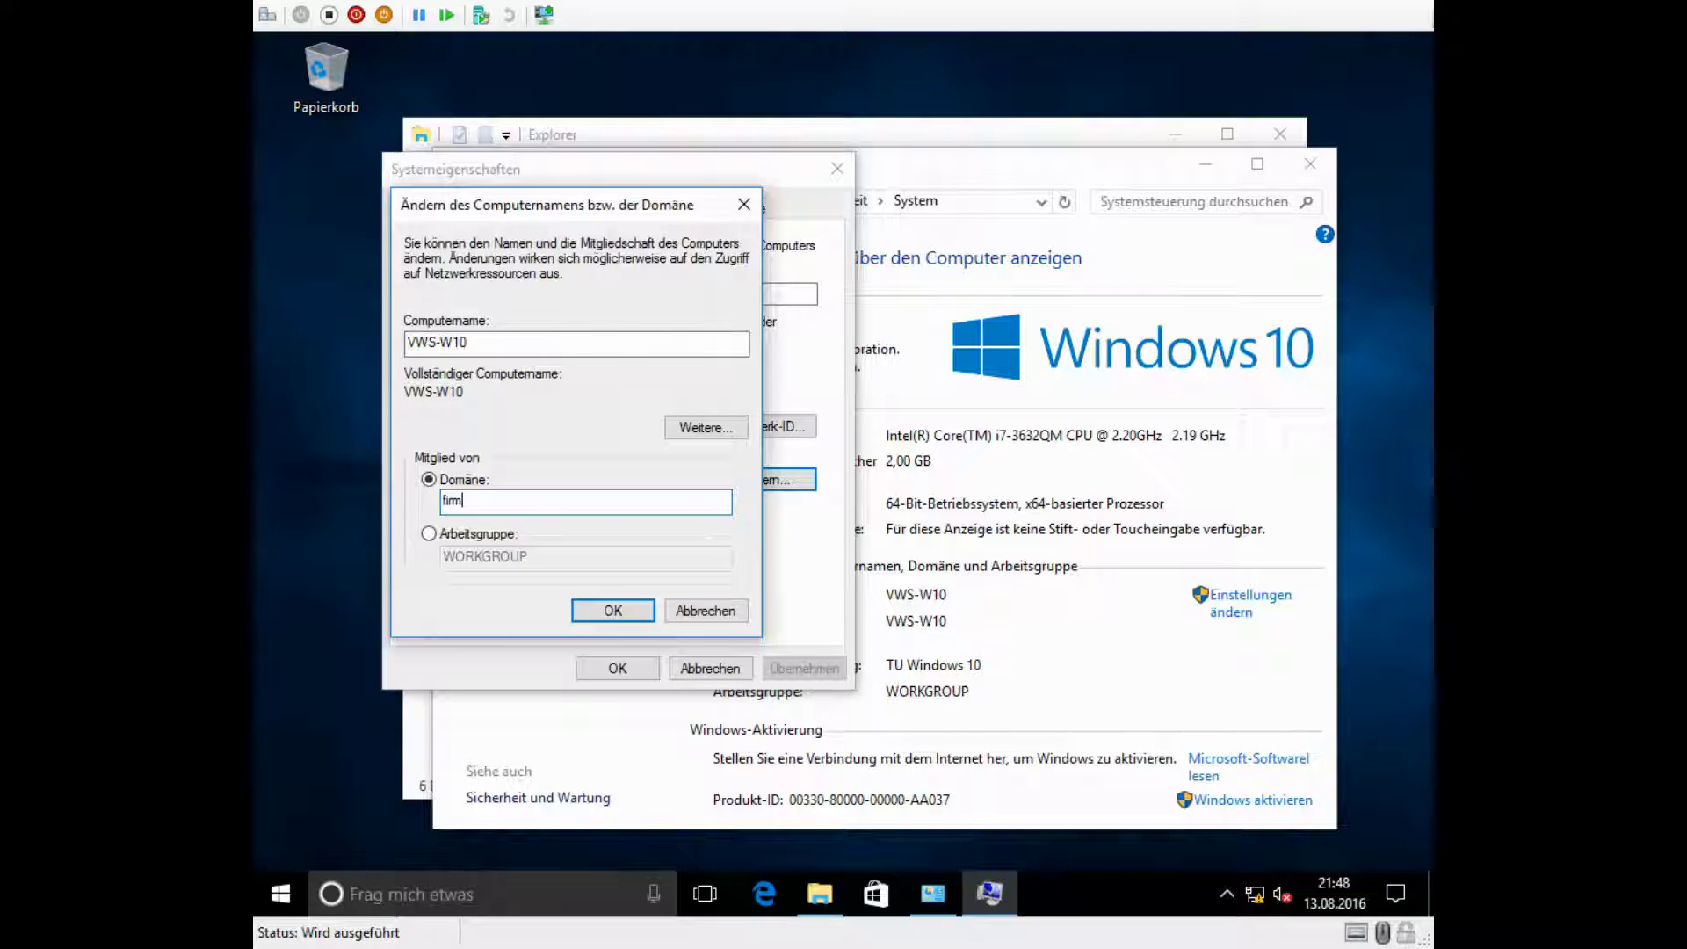
text(a.local)
key(Return)
Step: Authenticate as Administrator and acknowledge the domain welcome and restart notices
text(Adm)
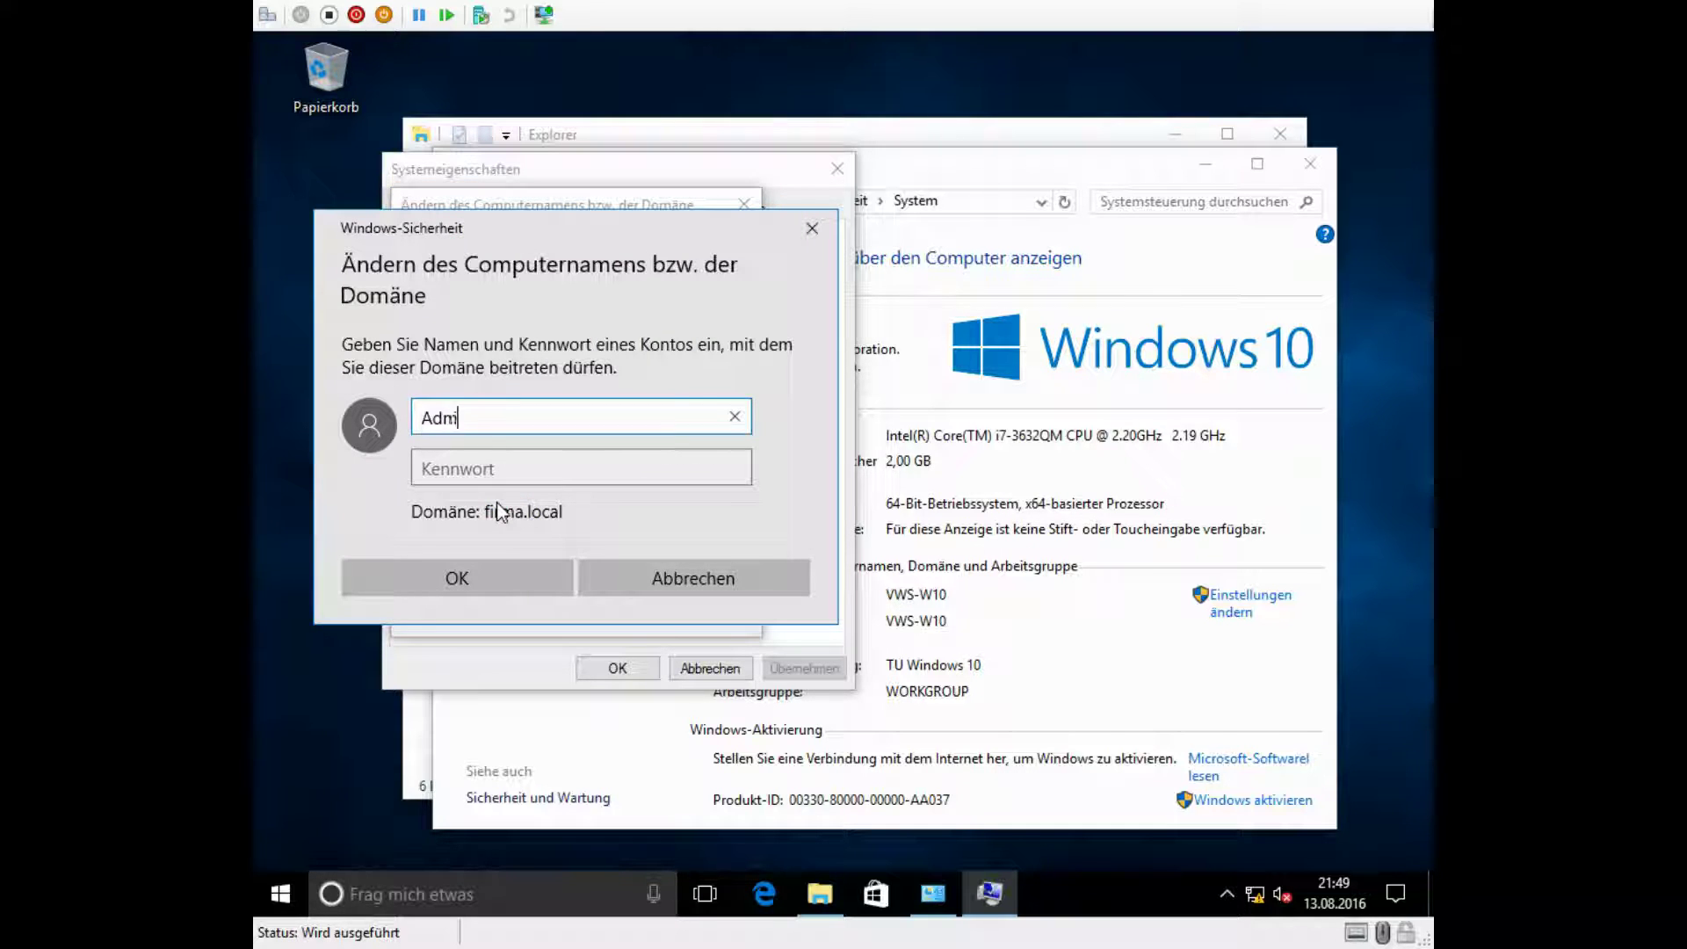
text(inistrator)
key(Tab)
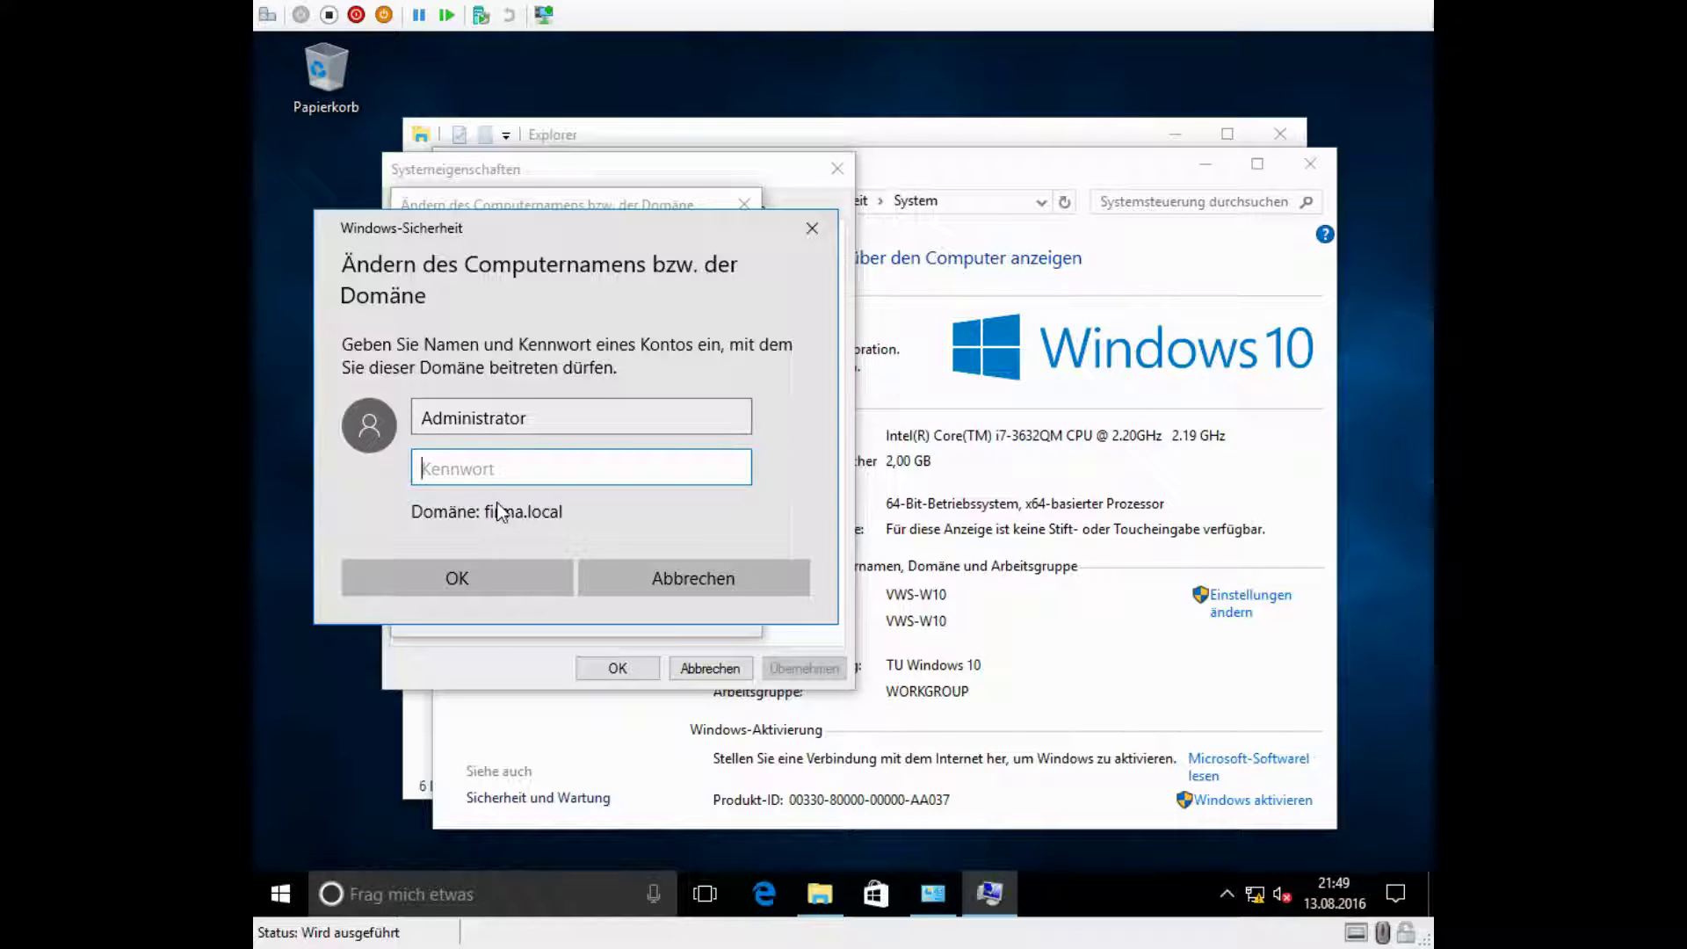
text(••••••••)
click(444, 582)
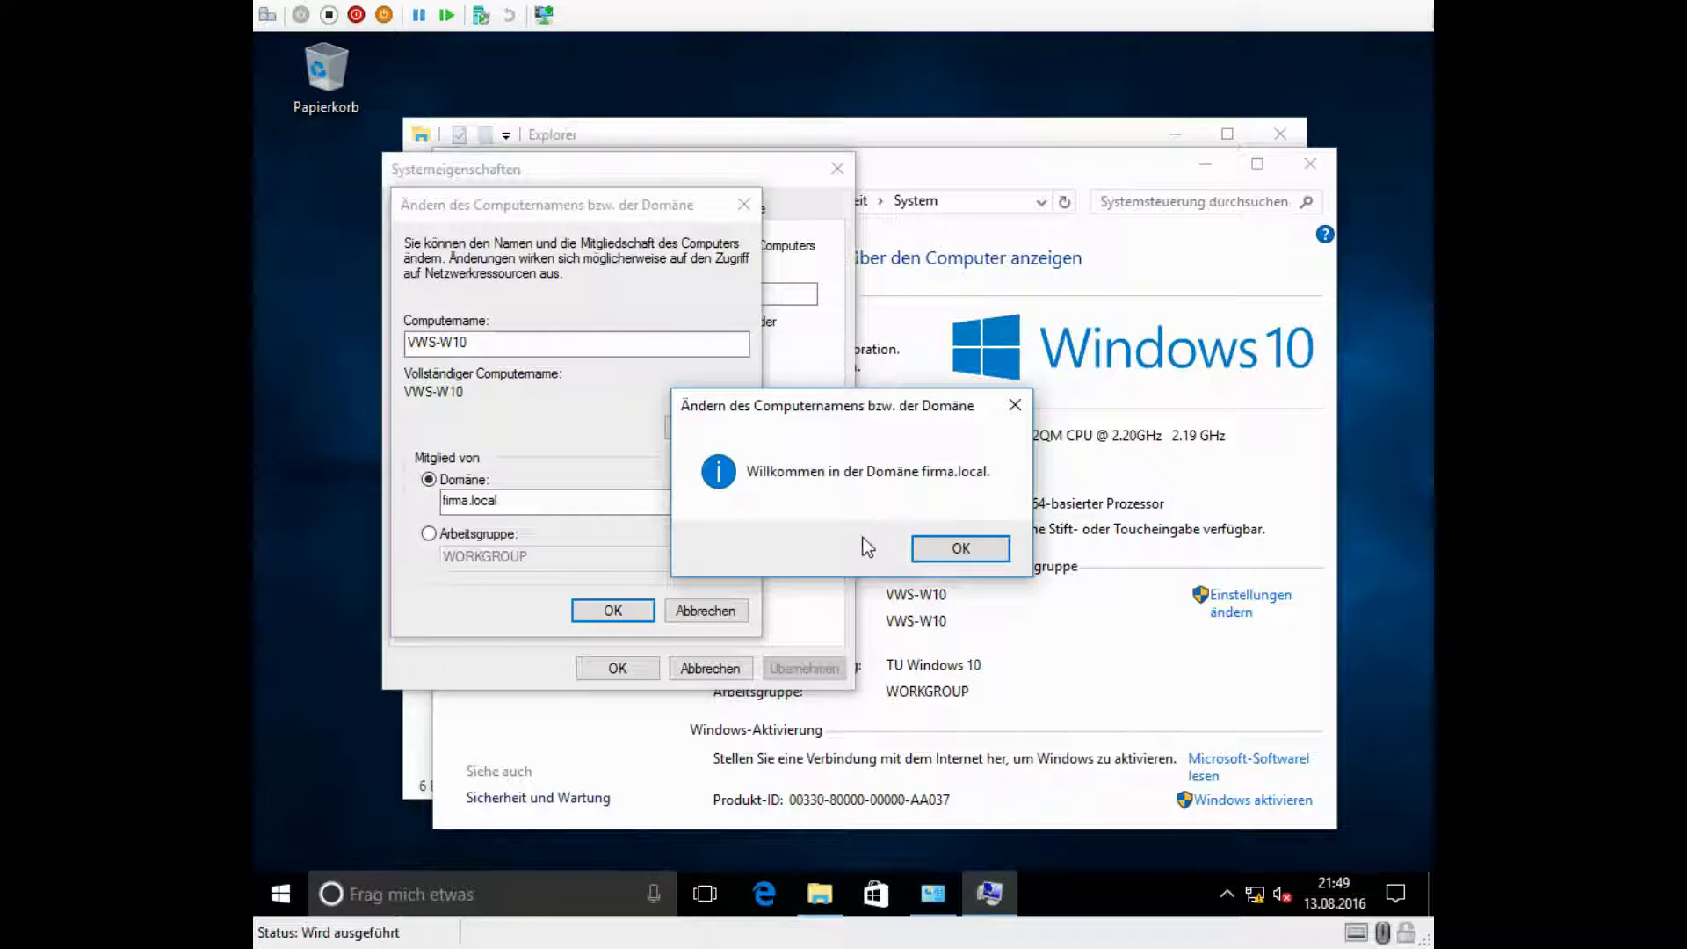
click(961, 549)
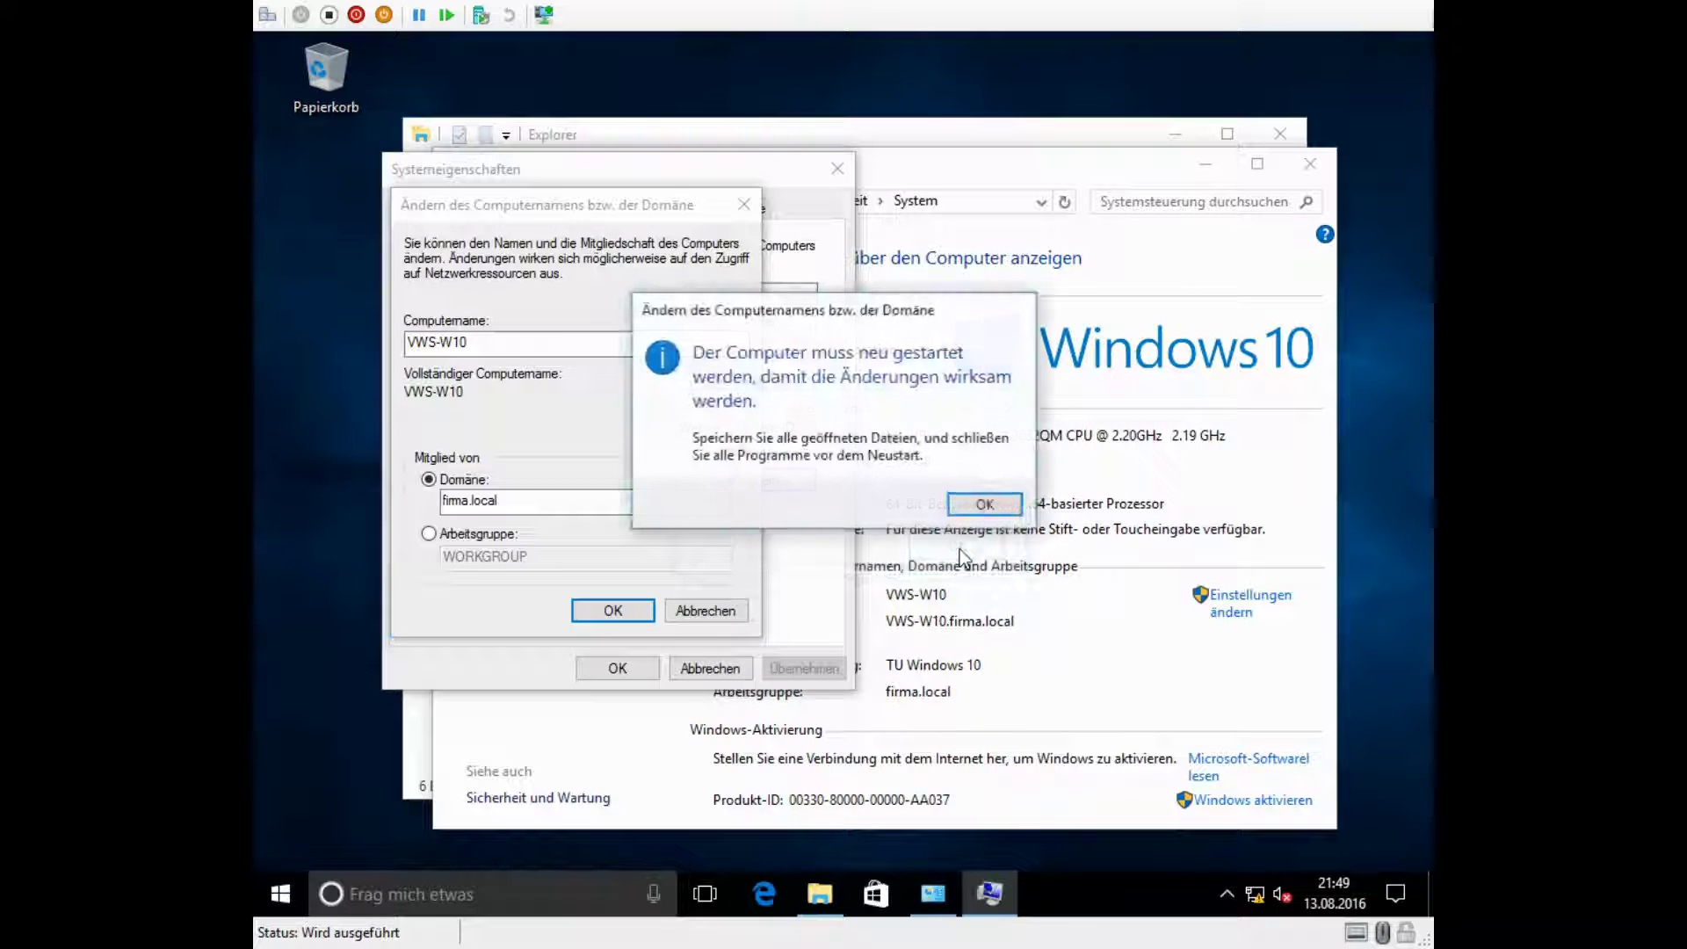
click(984, 511)
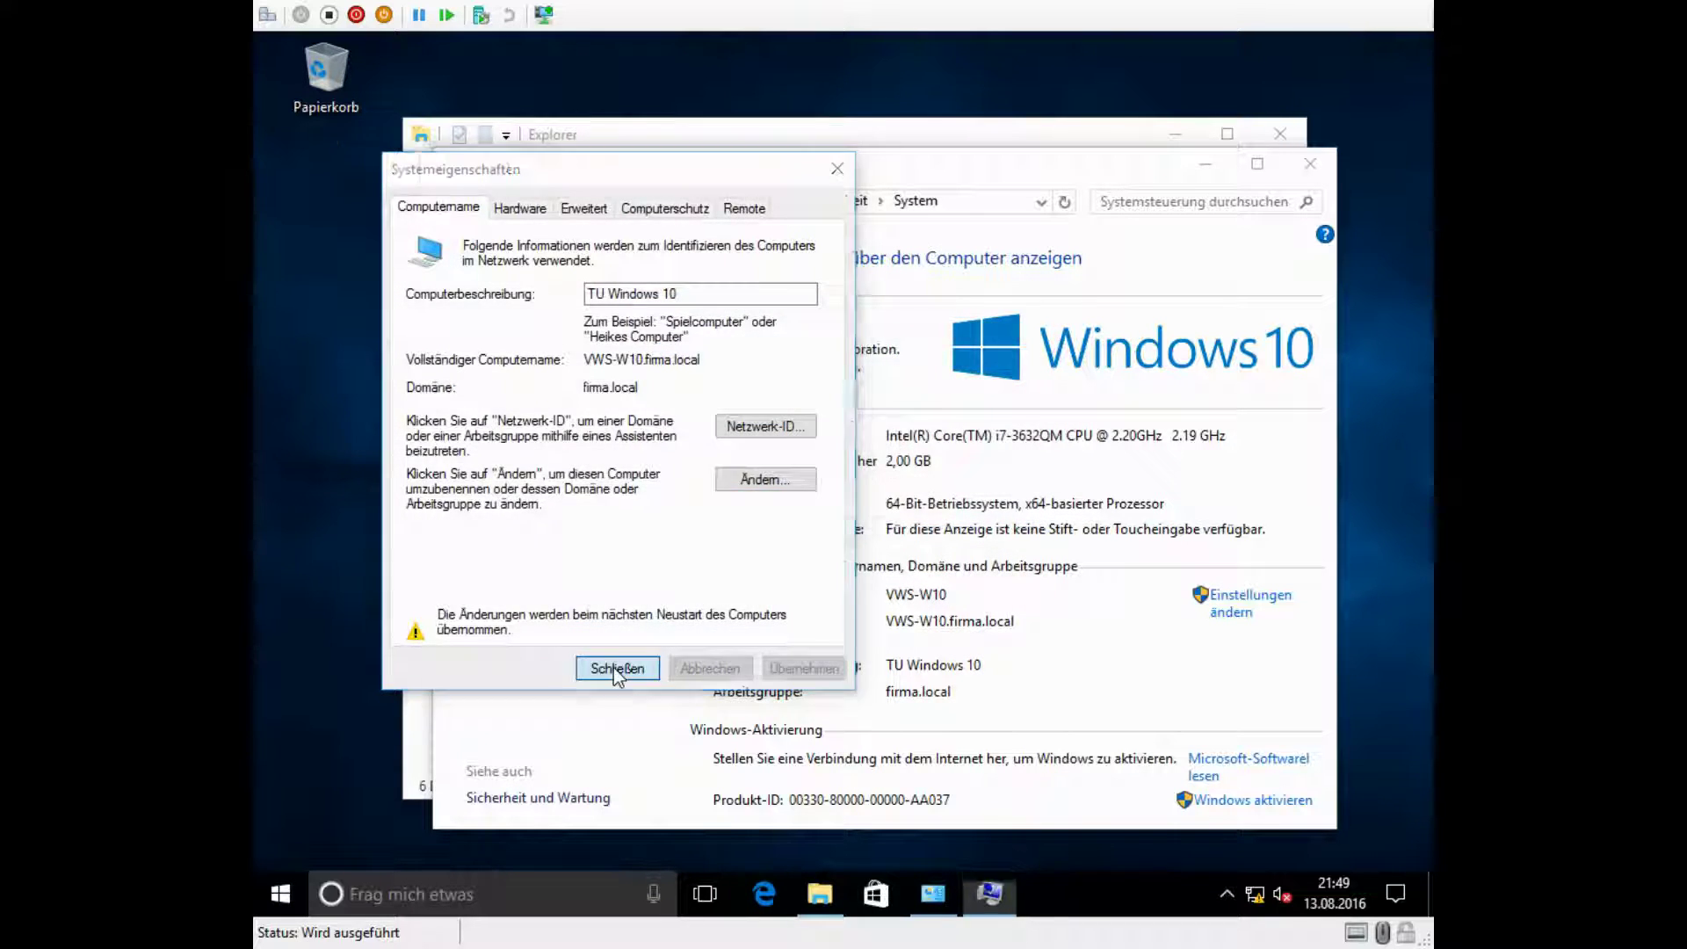
click(615, 668)
Step: Restart and sign in as another user, firma\administrator, with the domain password
click(804, 495)
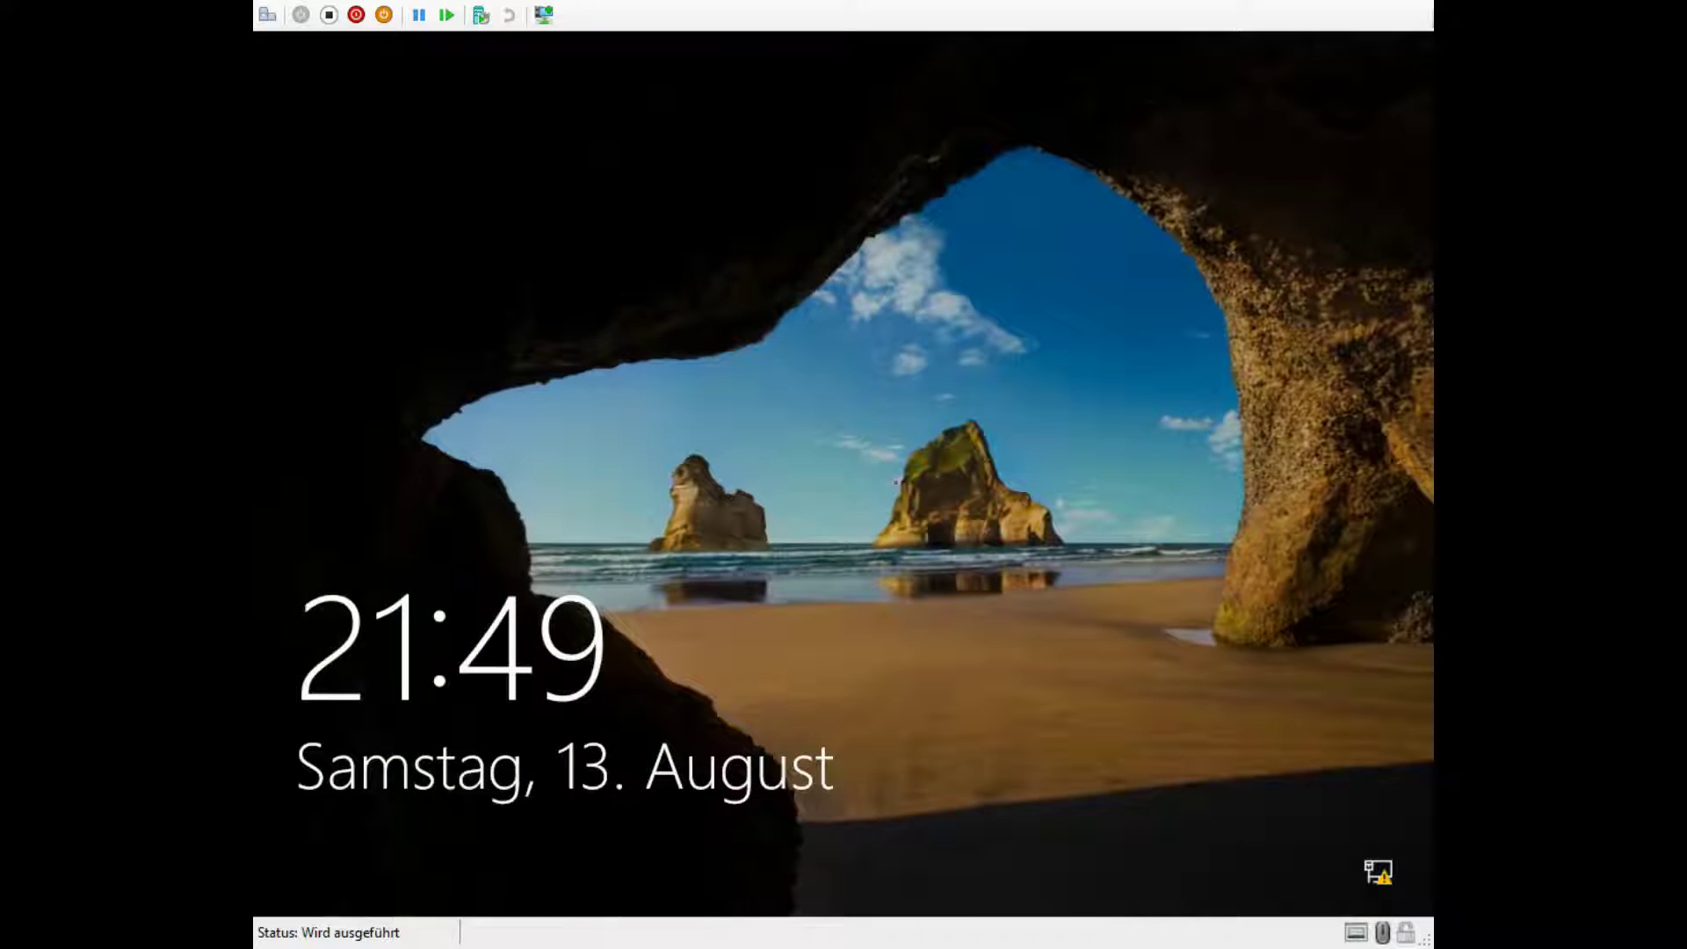
click(850, 482)
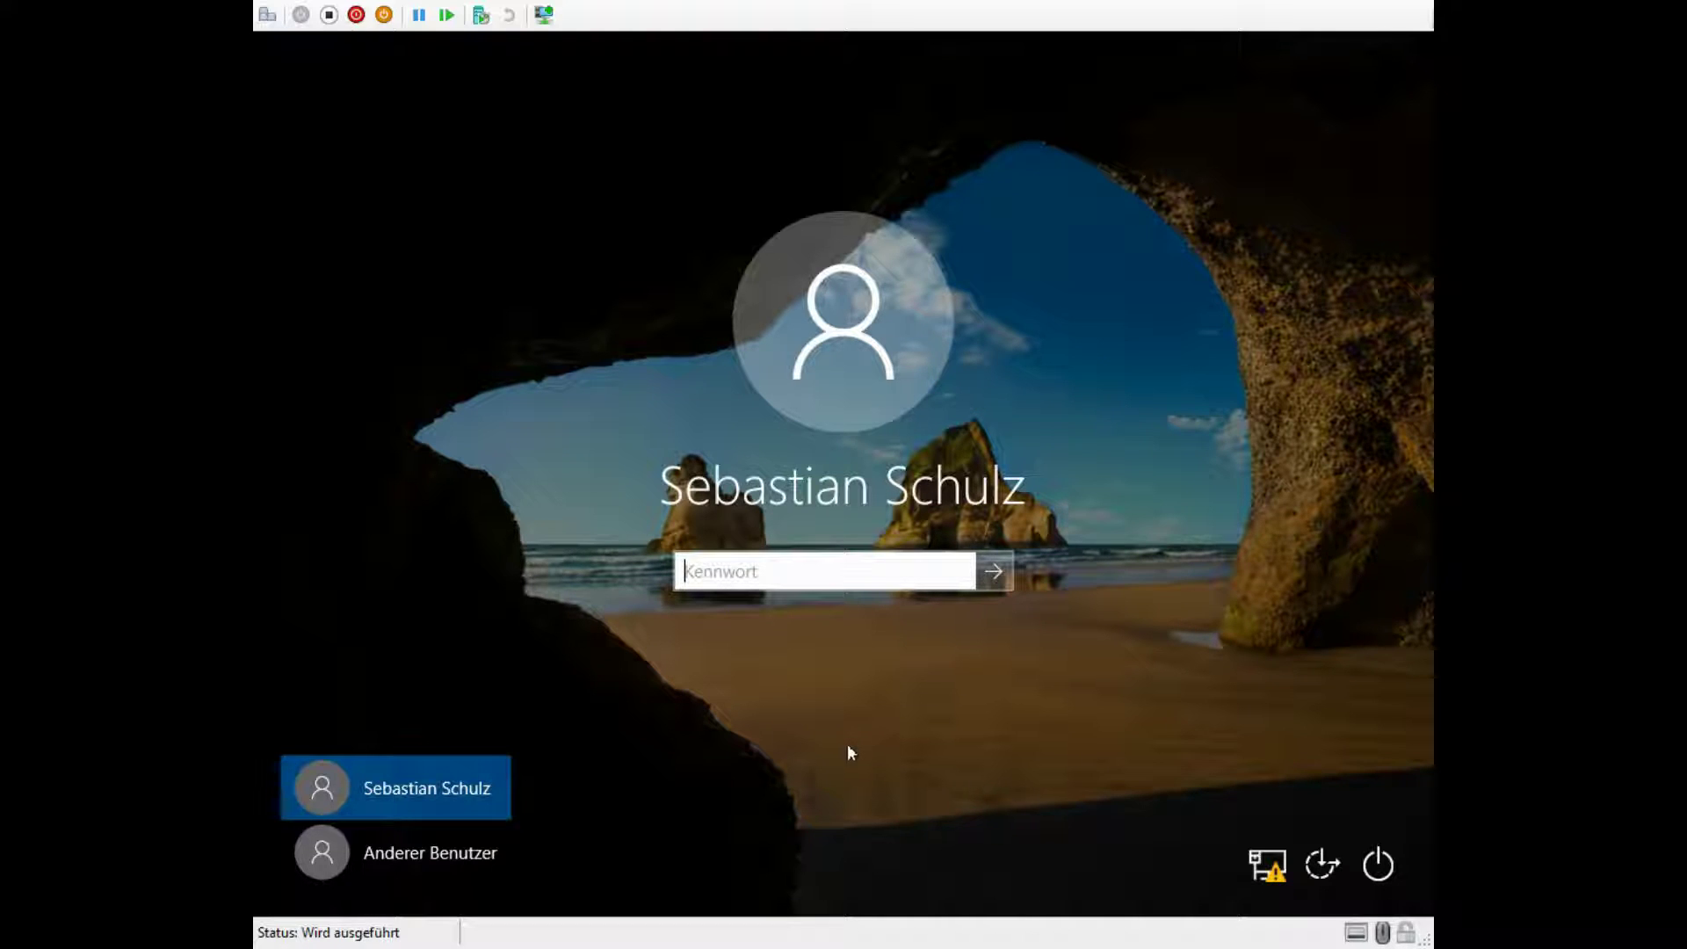
click(362, 853)
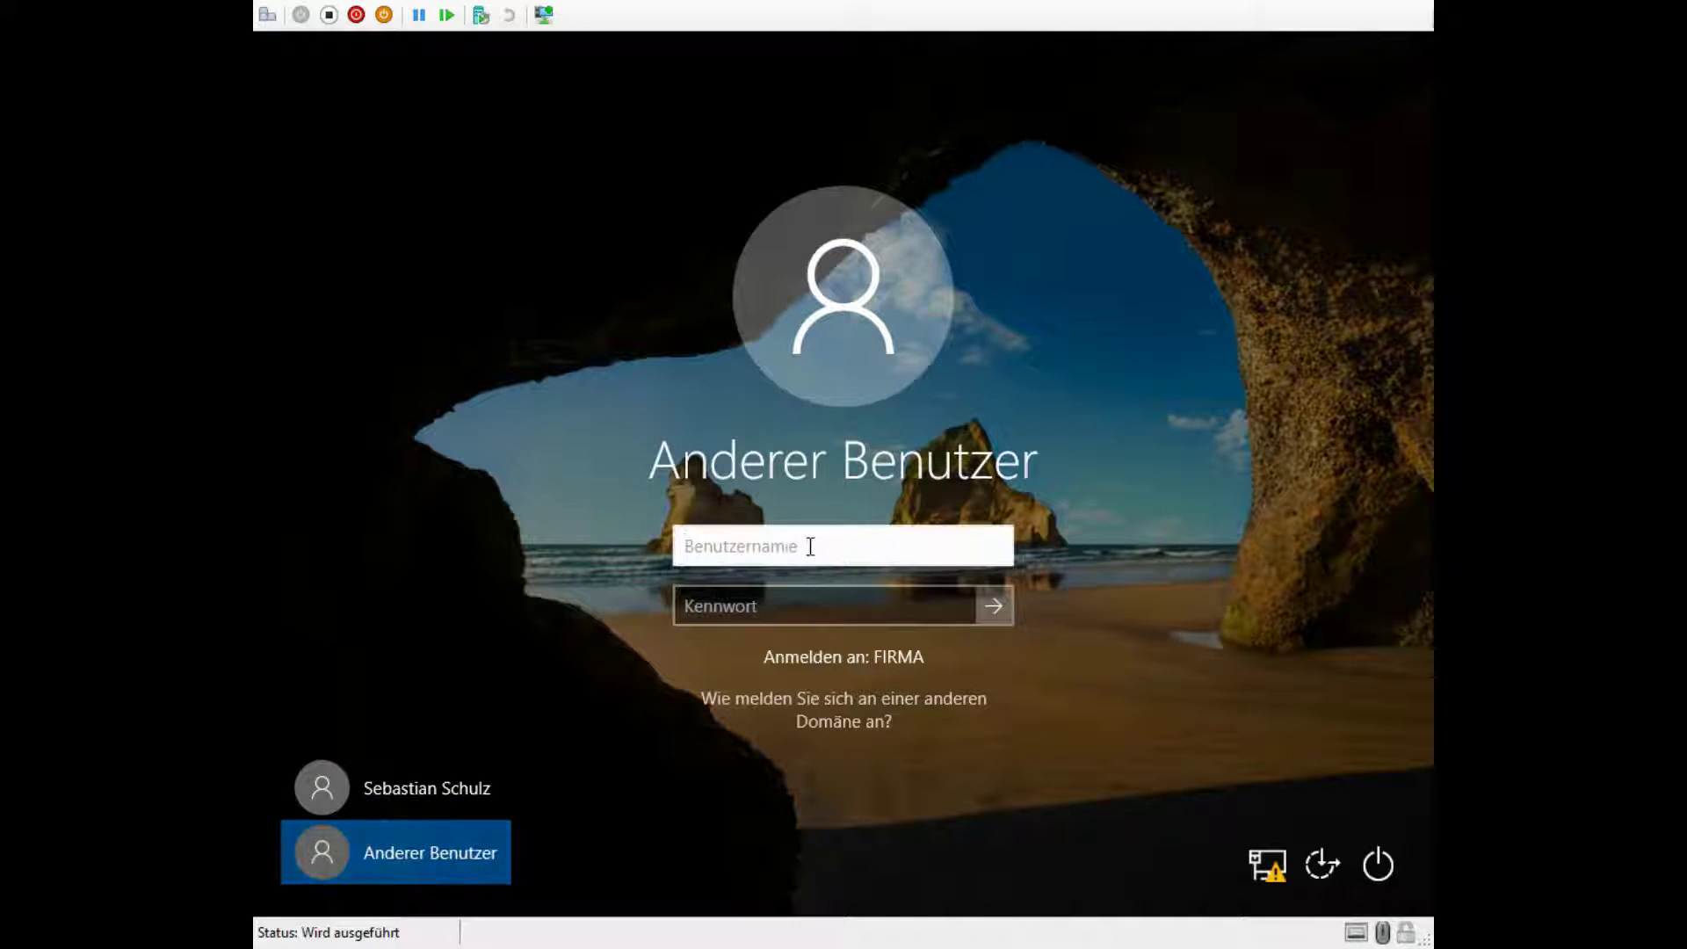
text(firma\administrator)
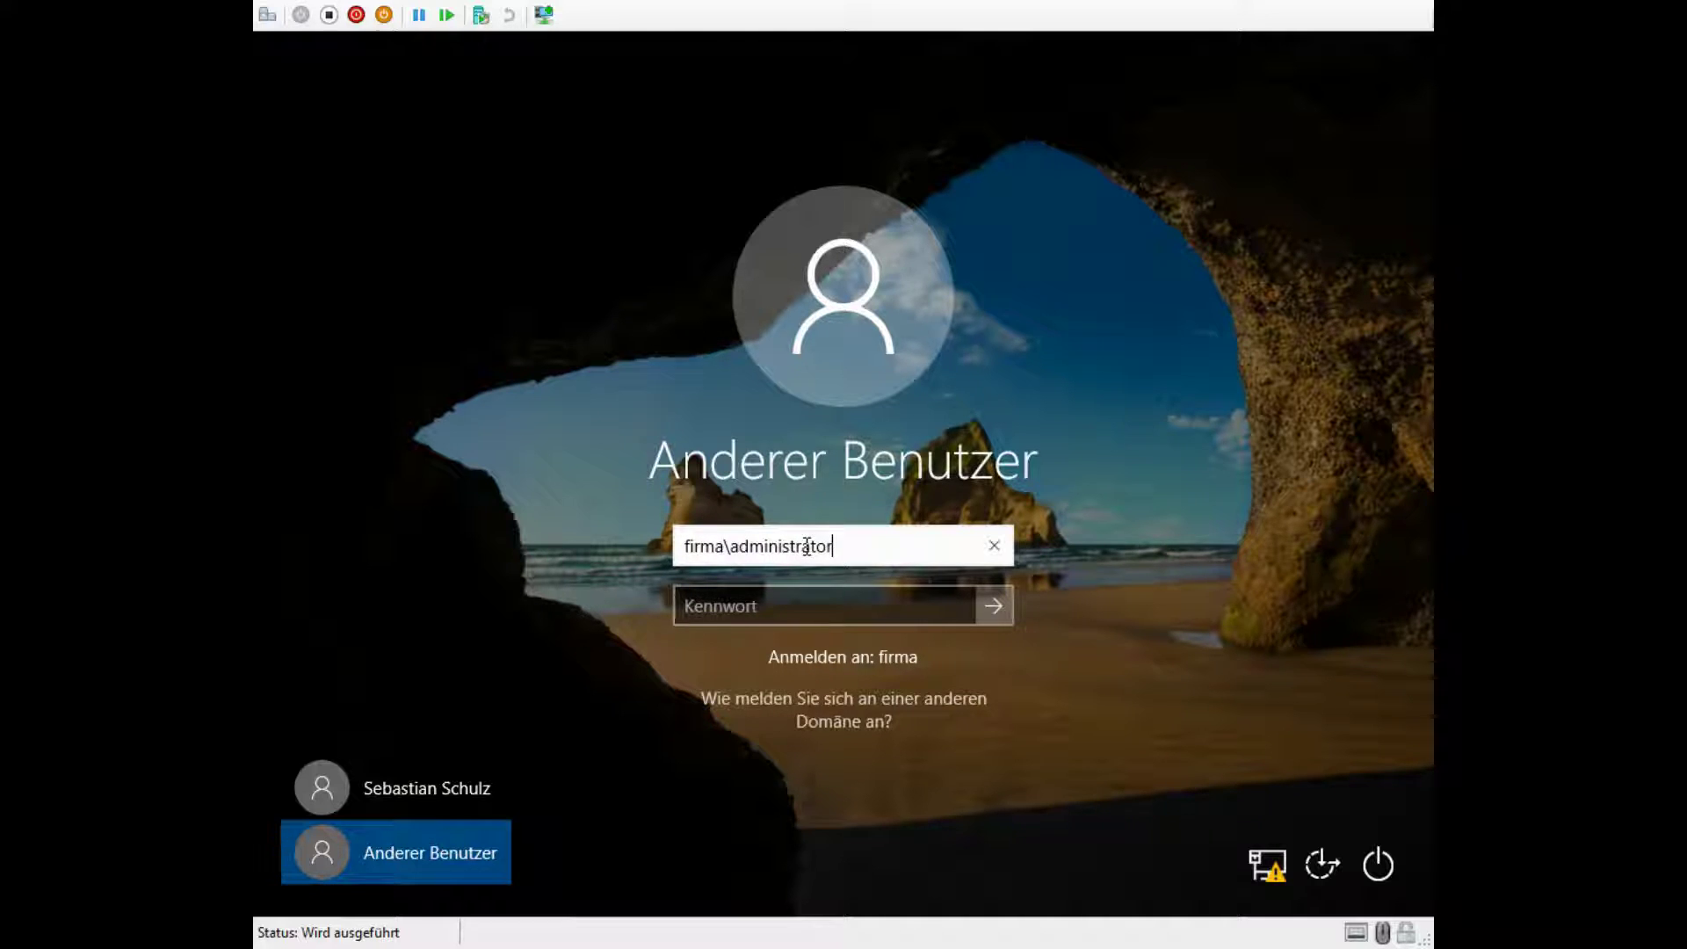
key(Tab)
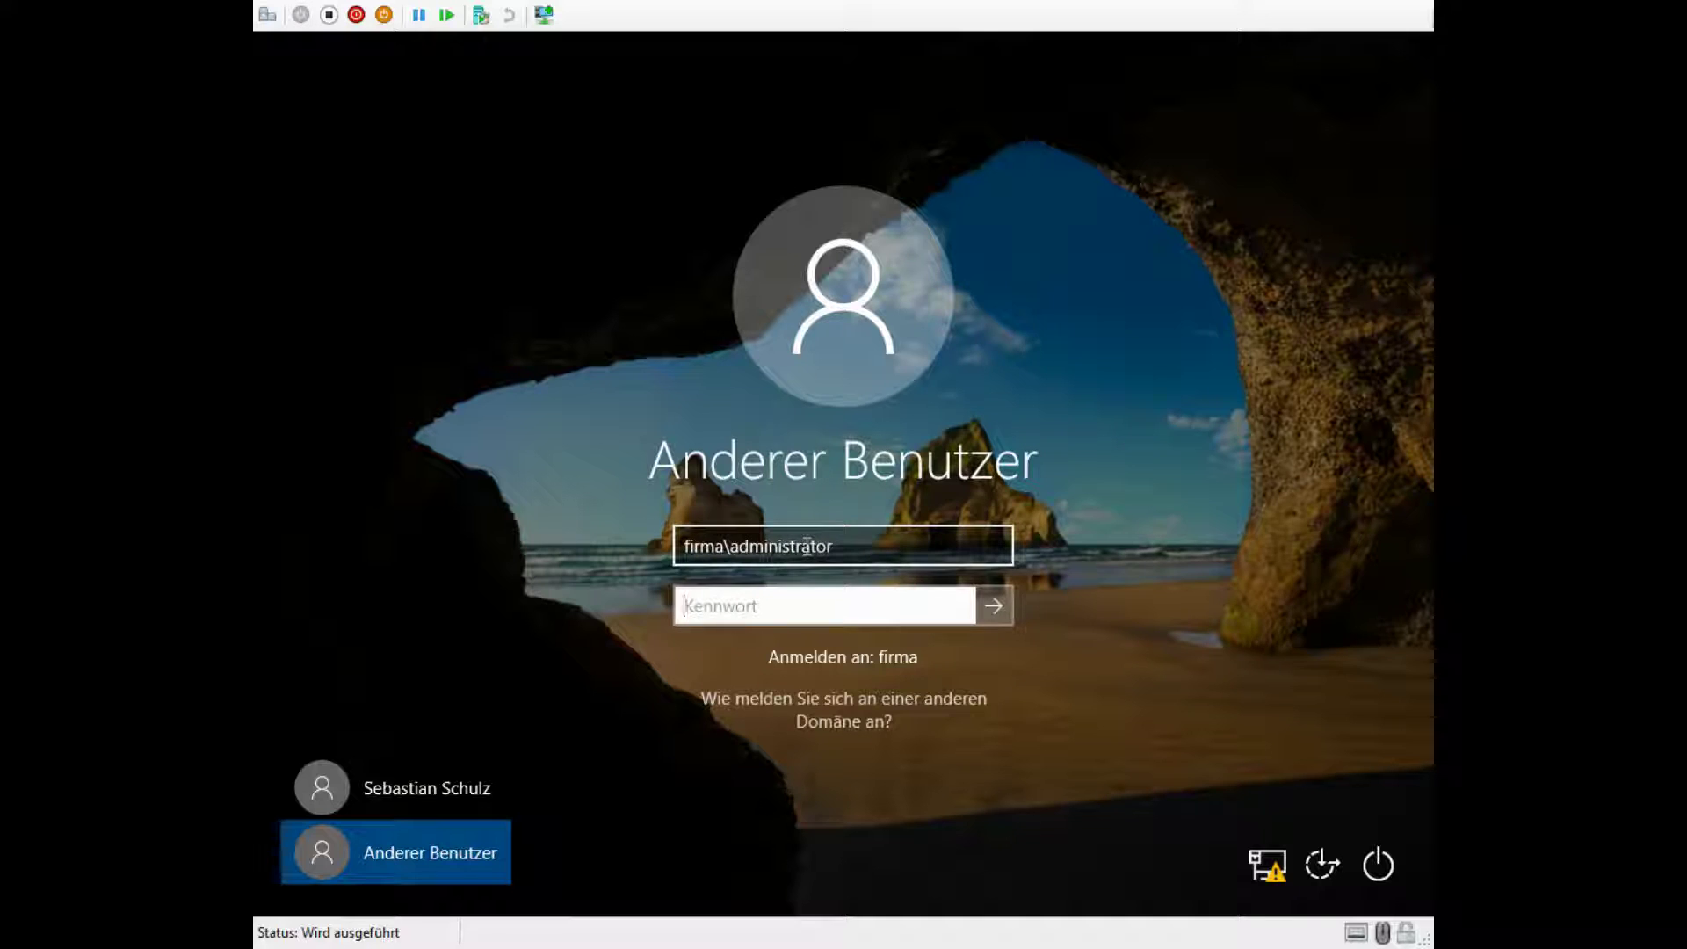
text(********)
key(Return)
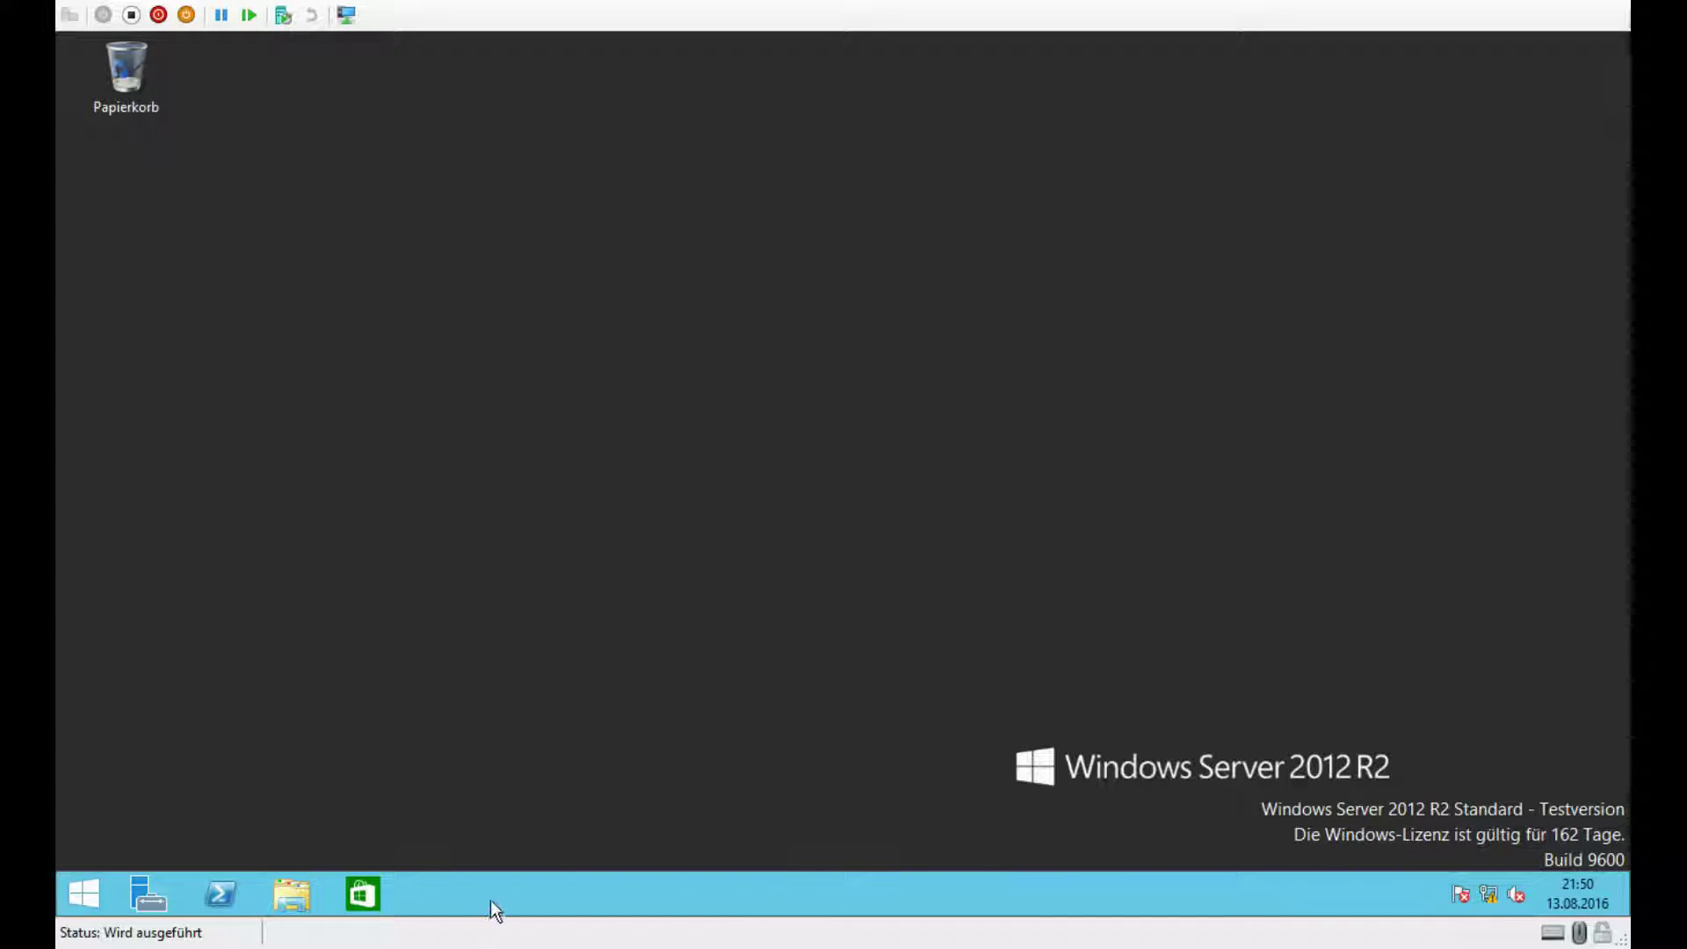
Step: Move VWS-W10 from Computers into the Firma GmbH Computer OU
click(80, 896)
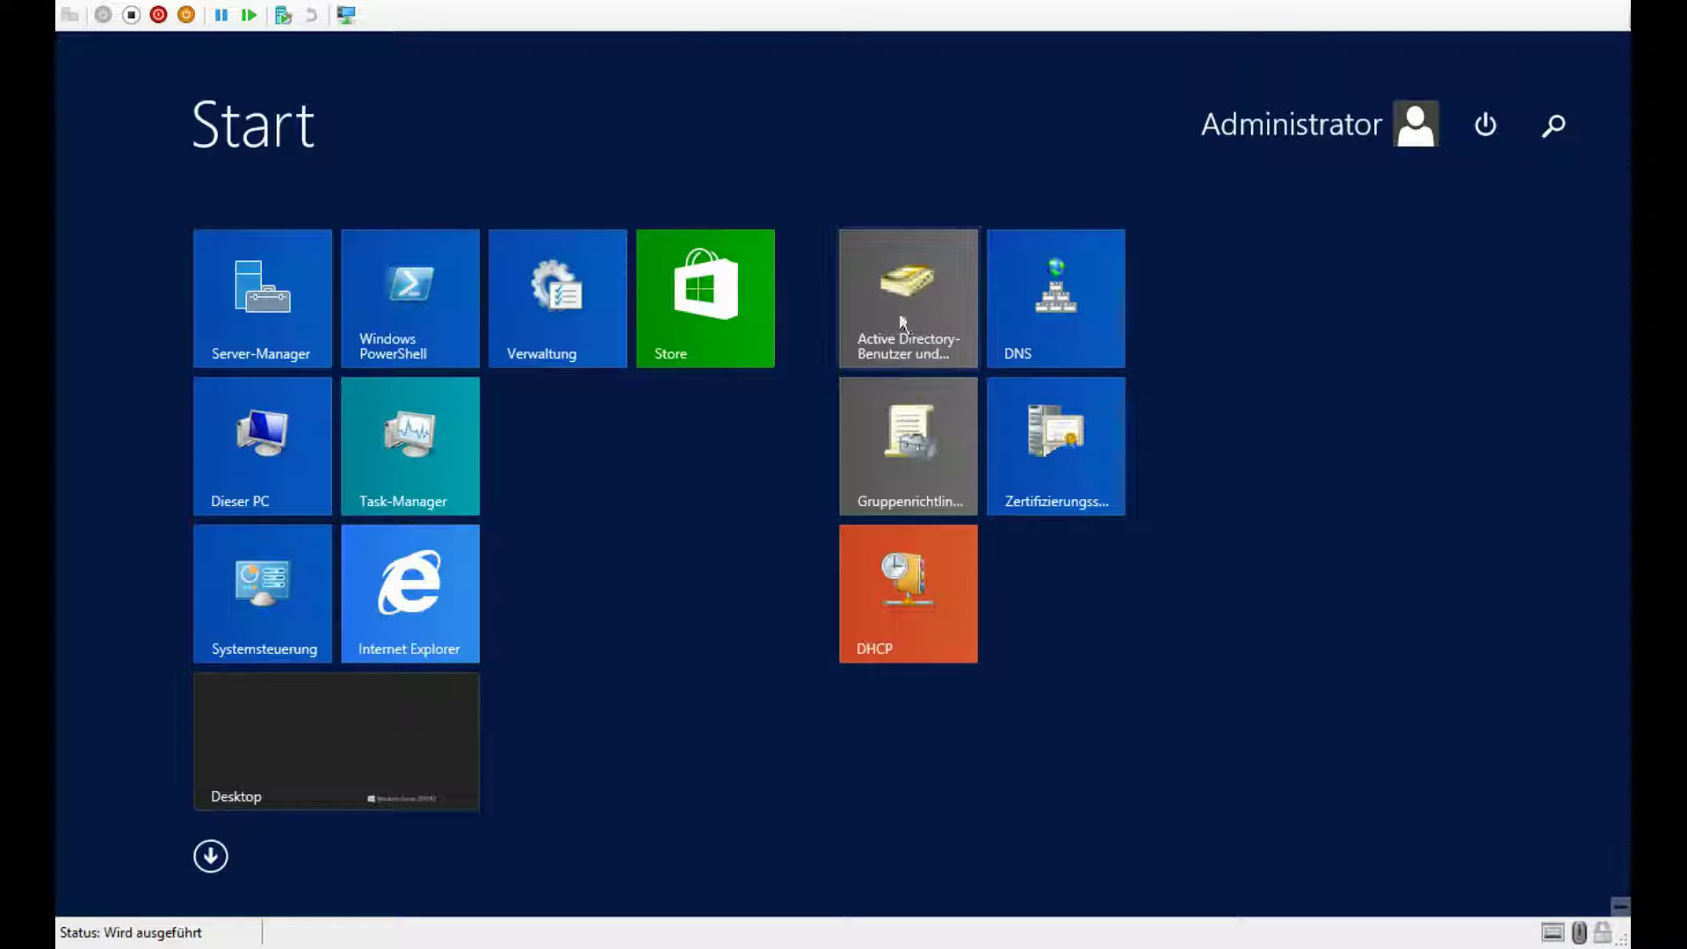
click(910, 306)
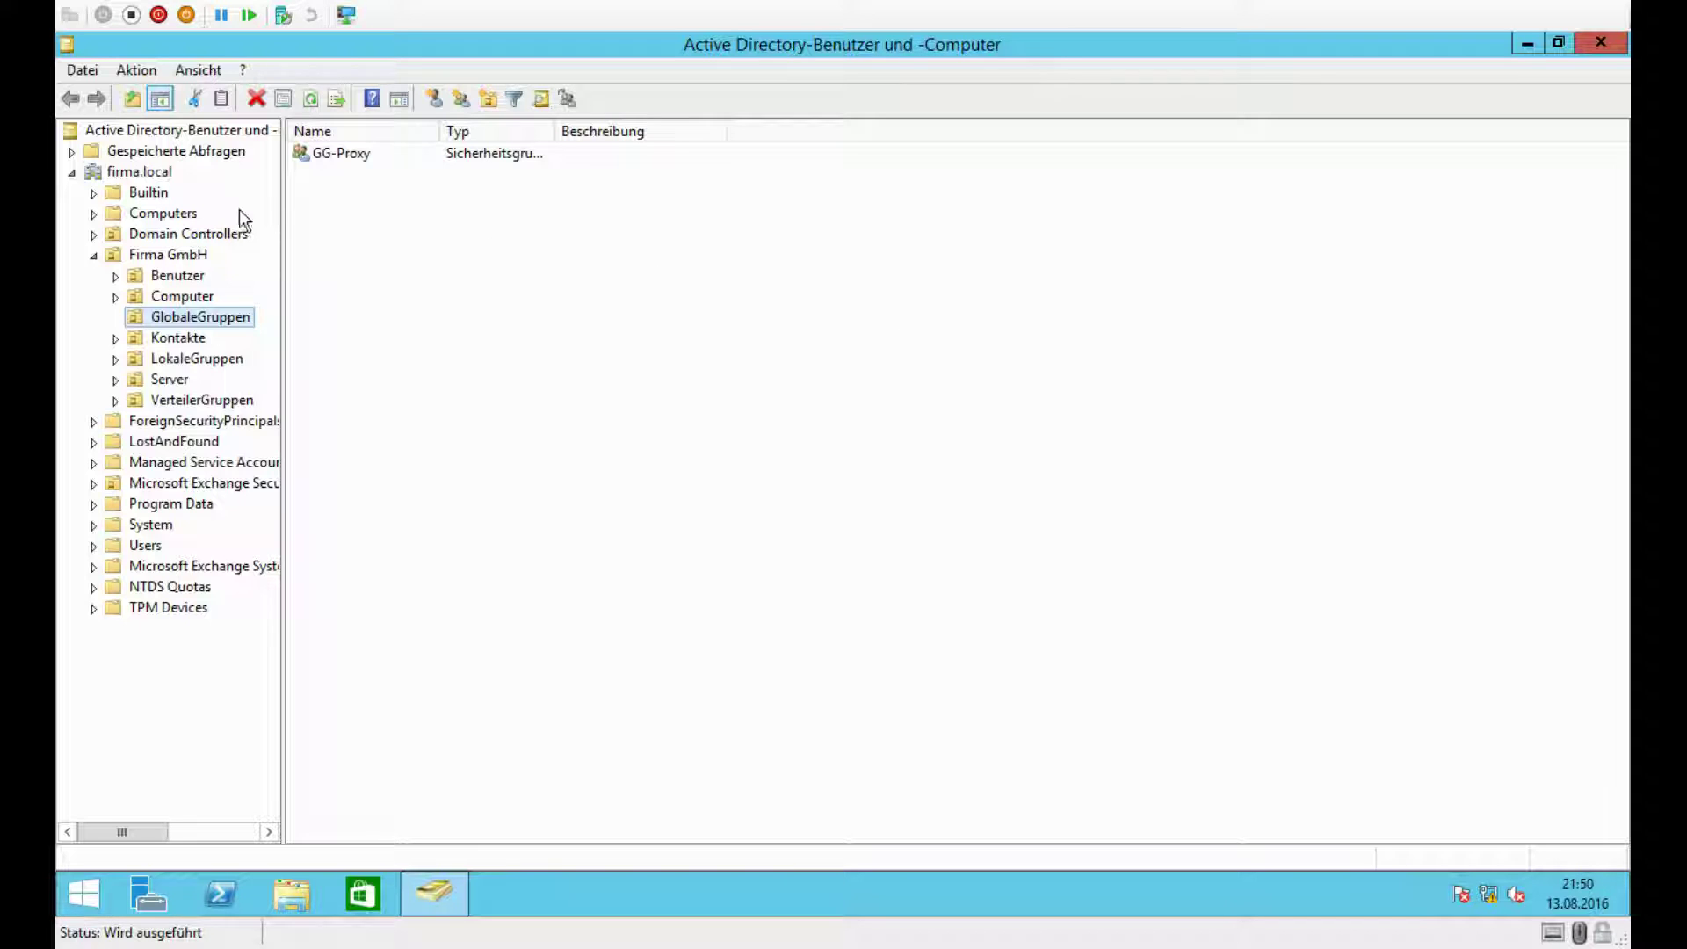
click(165, 214)
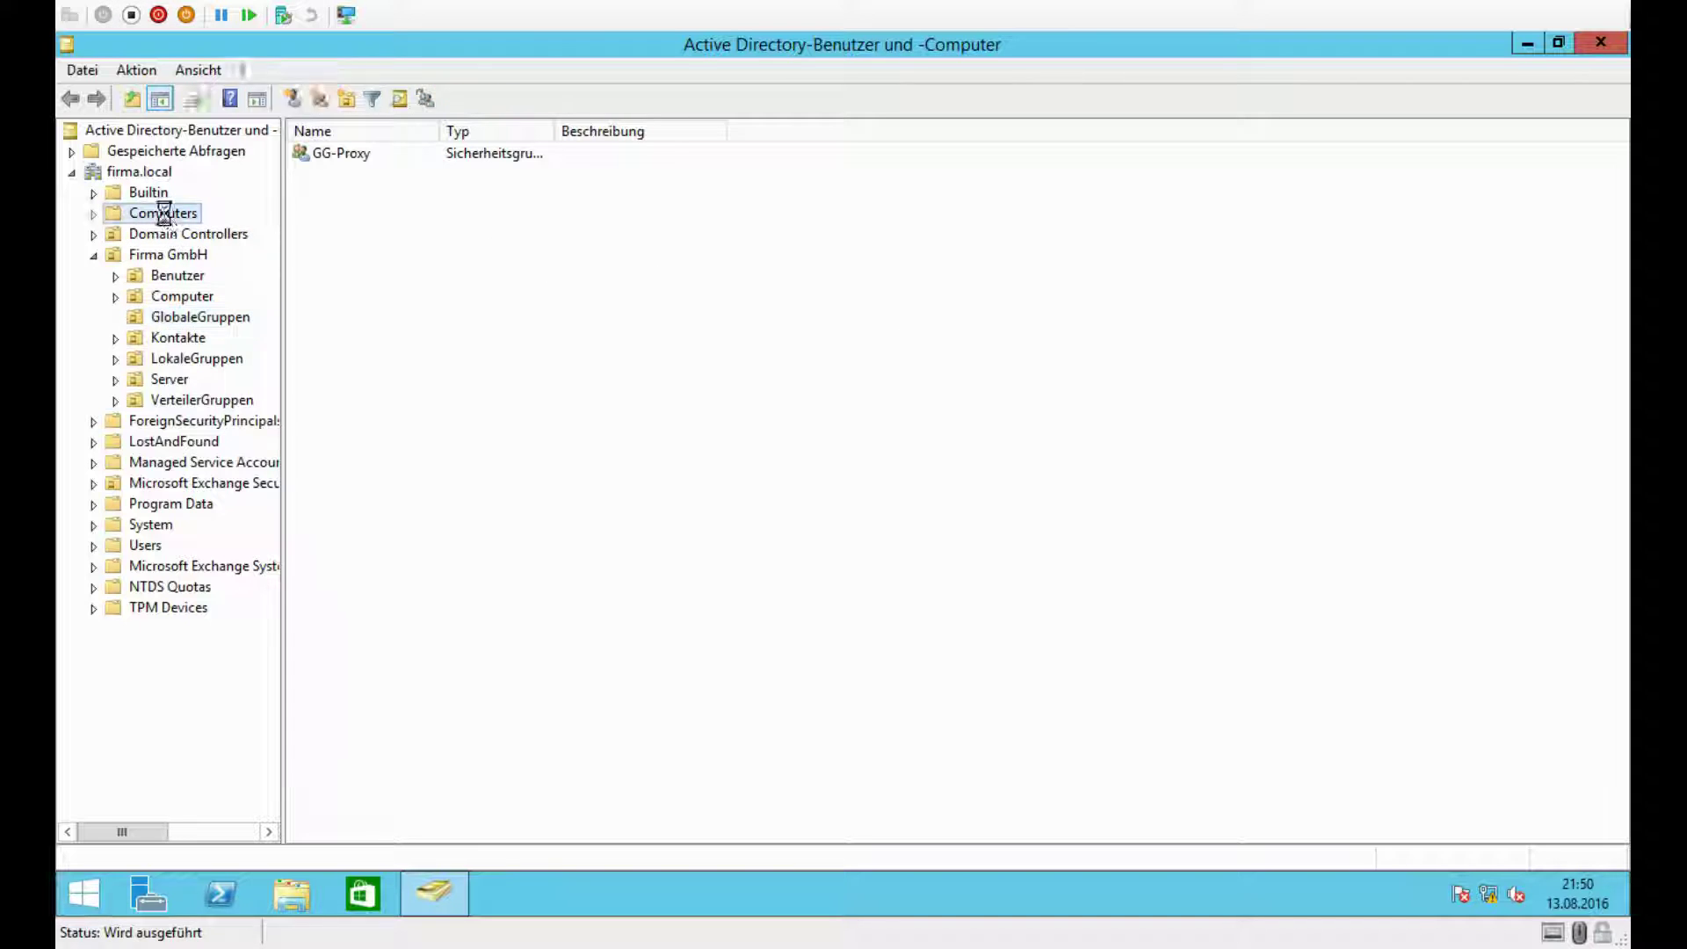
click(356, 175)
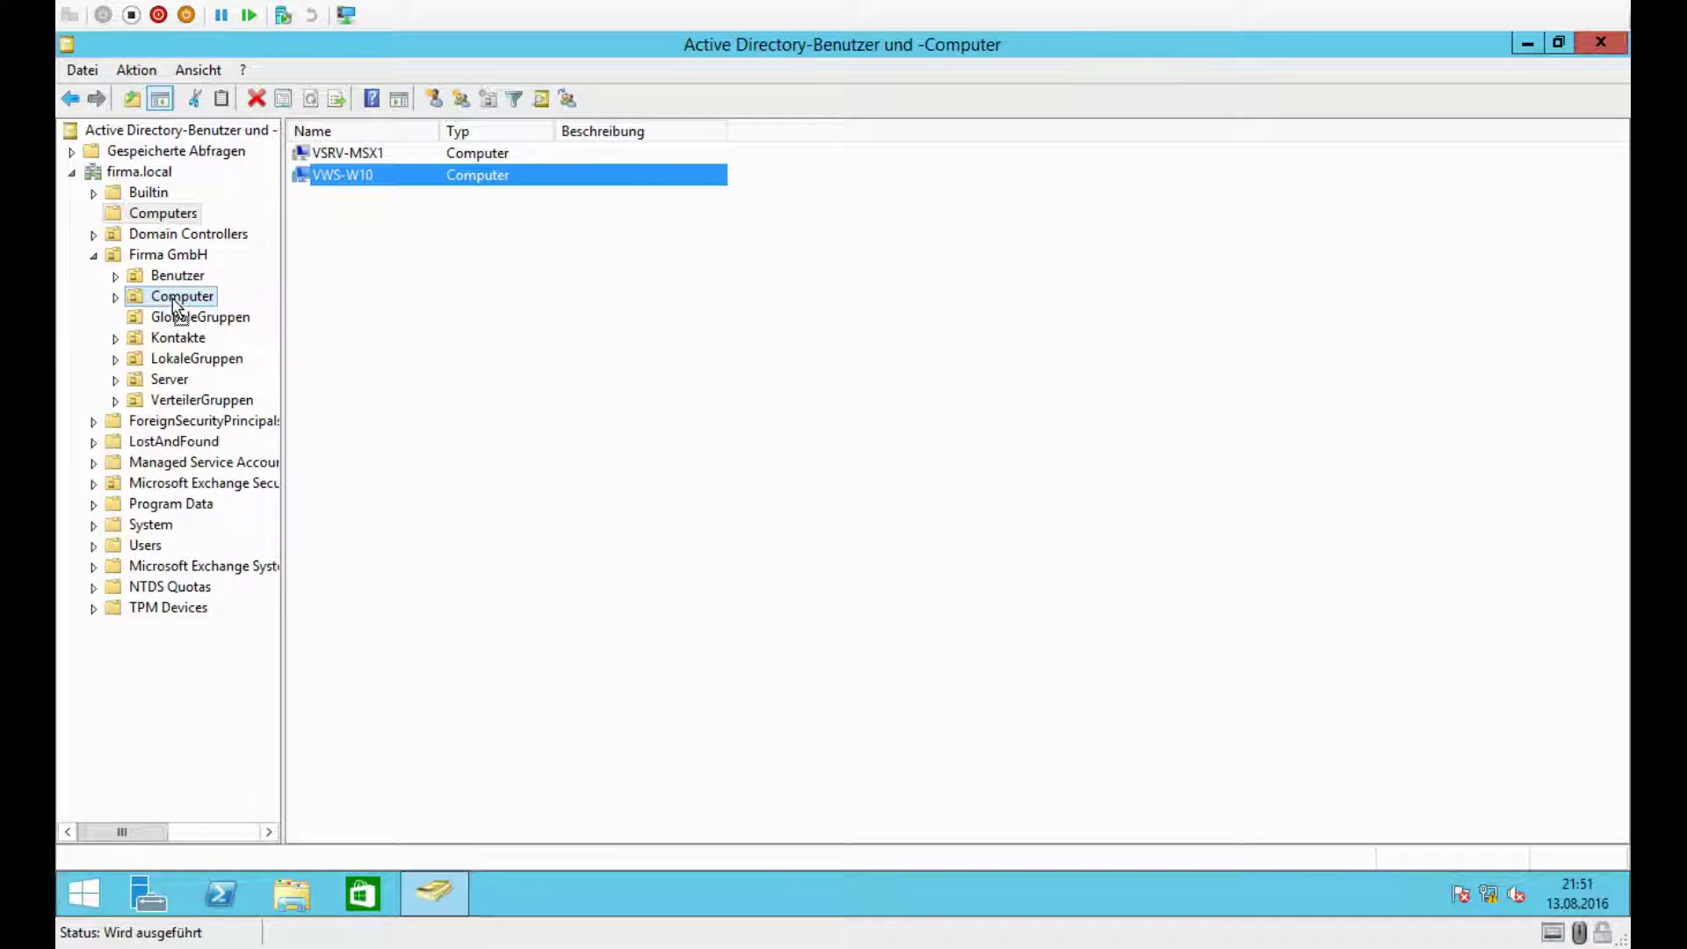
drag(173, 300, 175, 301)
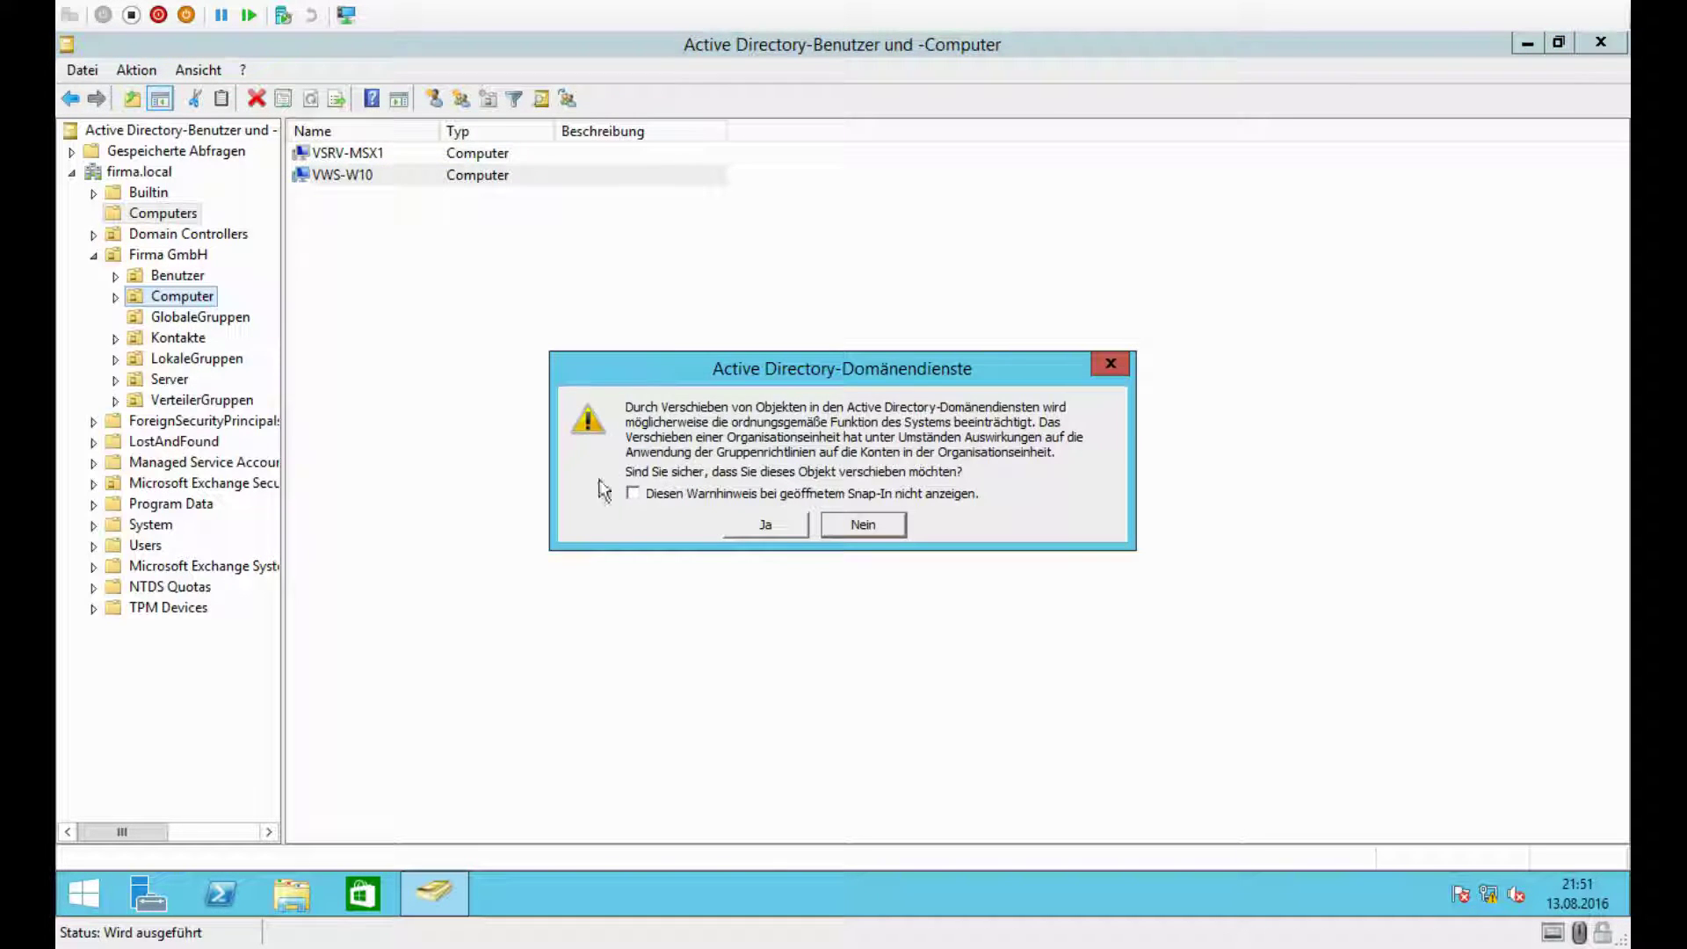
click(767, 524)
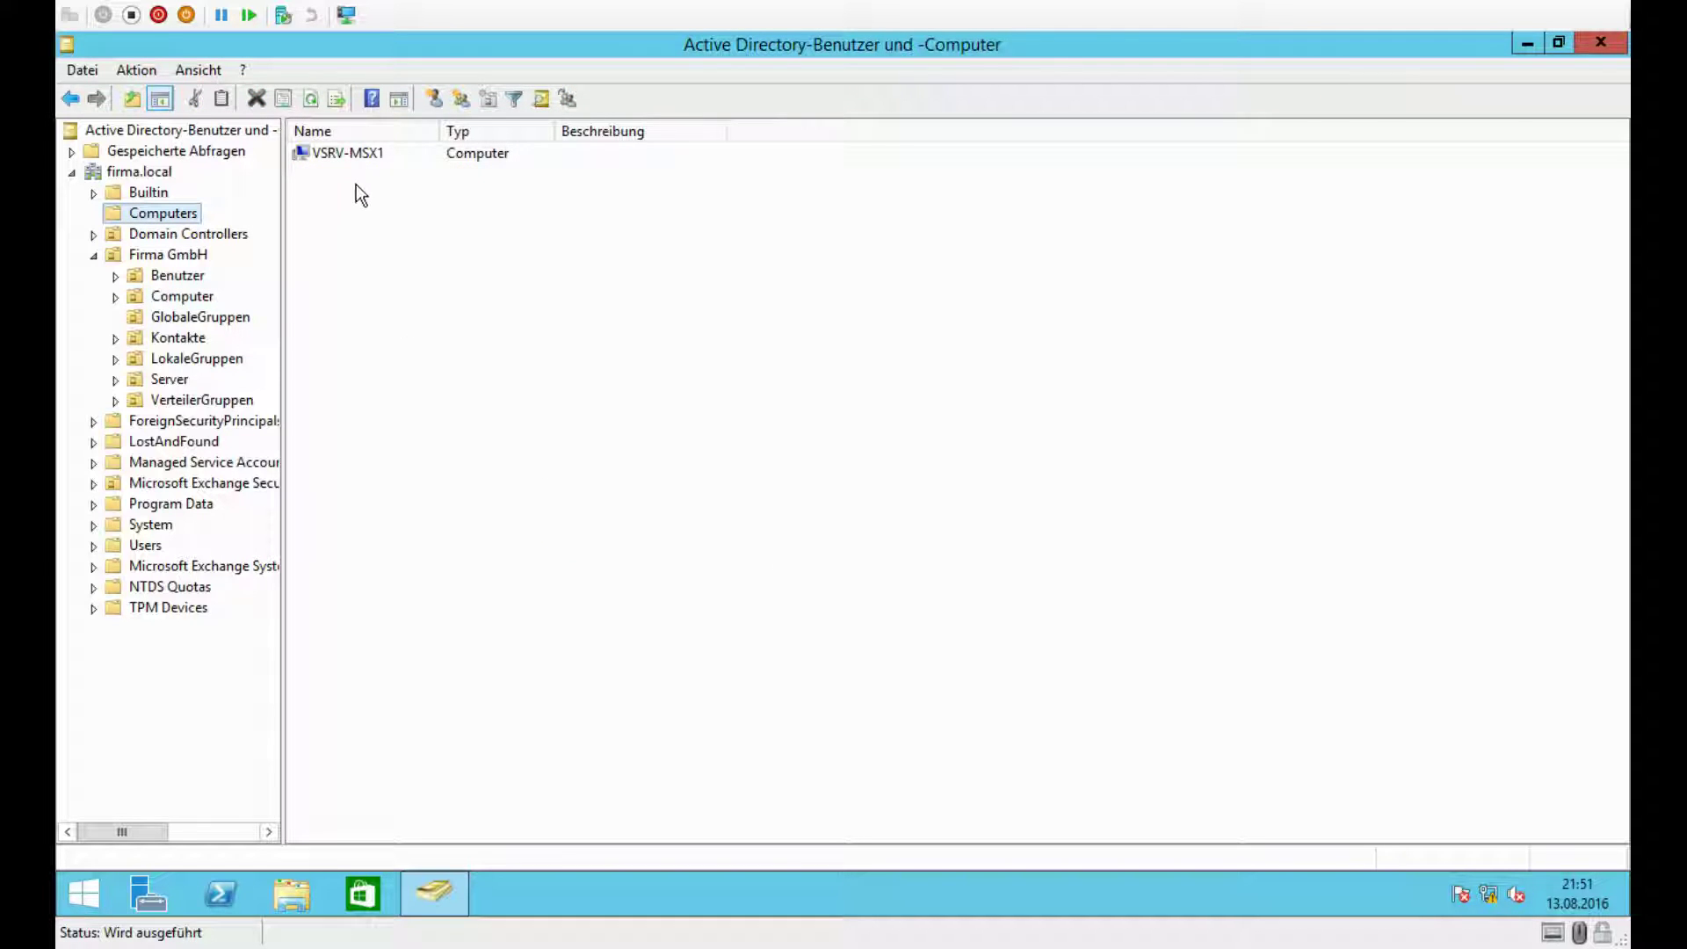
Step: Move VSRV-MSX1 into the Server unit, check the Computer OU, and close the console
click(351, 155)
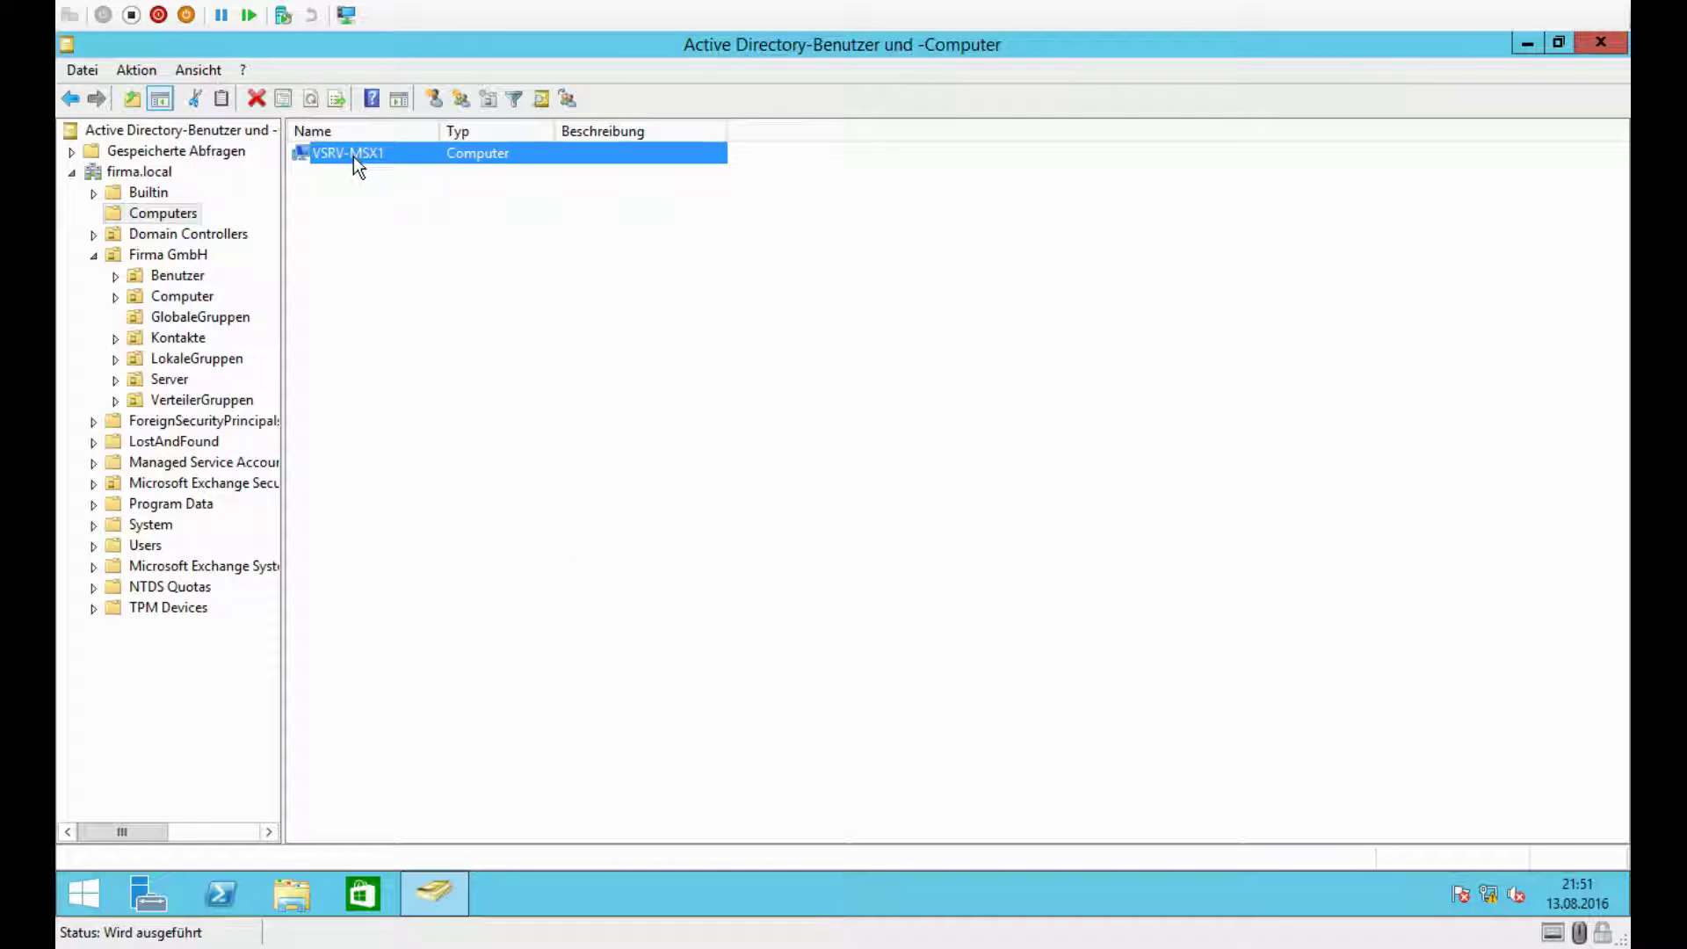
drag(341, 154, 167, 389)
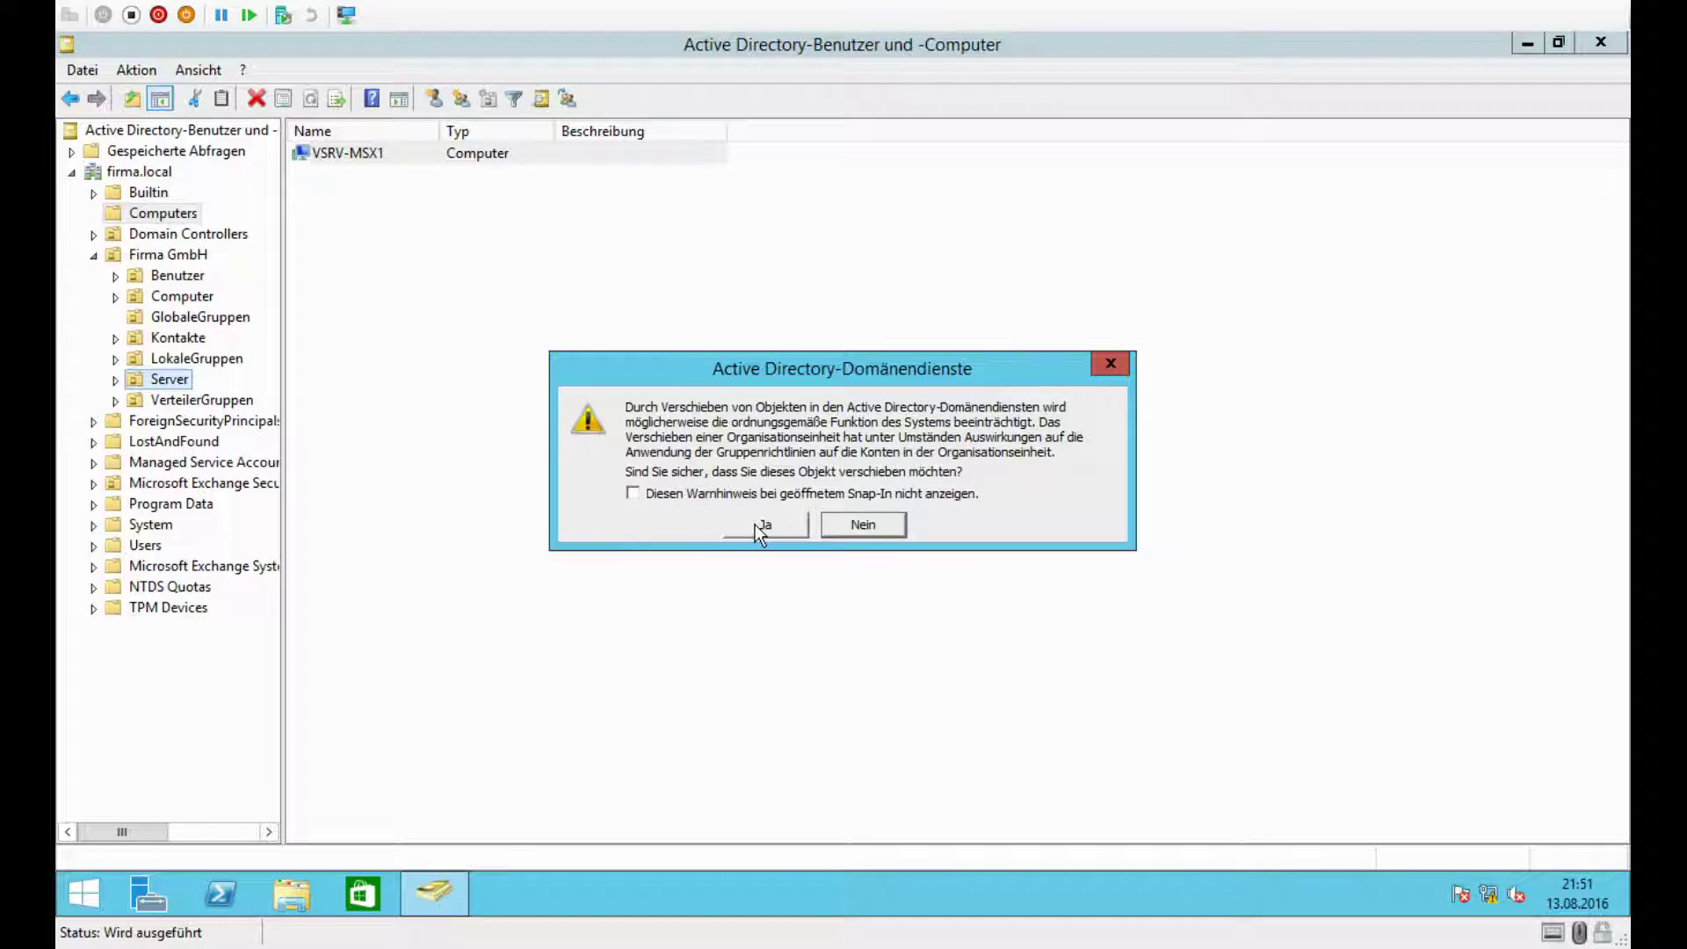
click(755, 525)
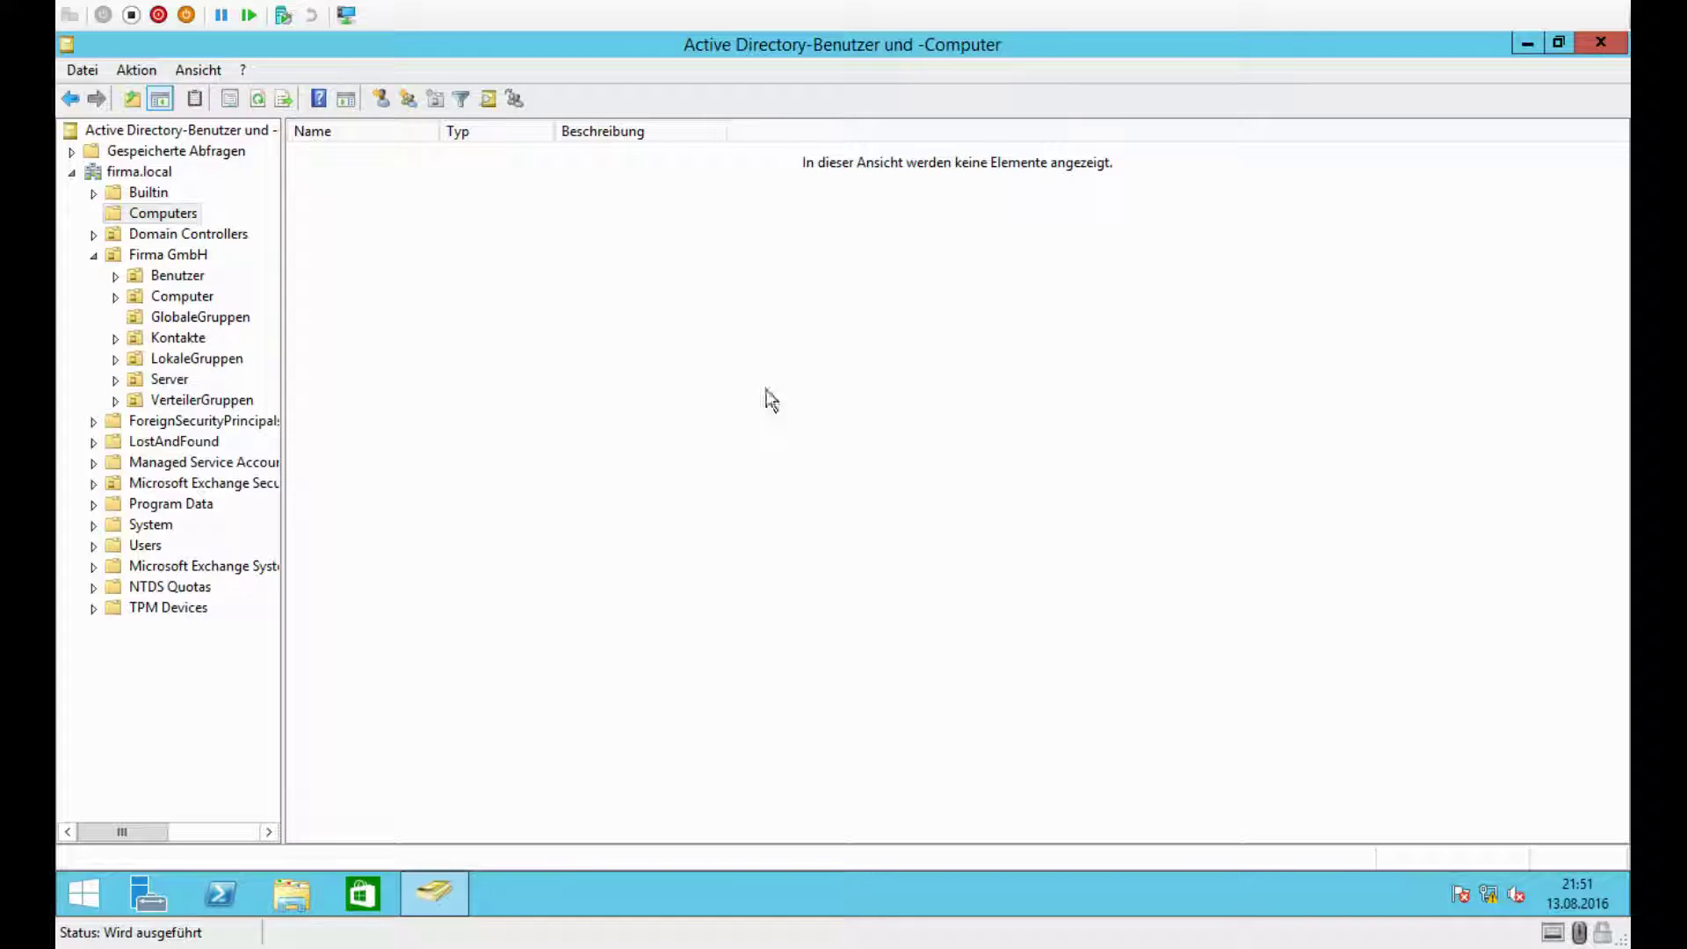
click(198, 299)
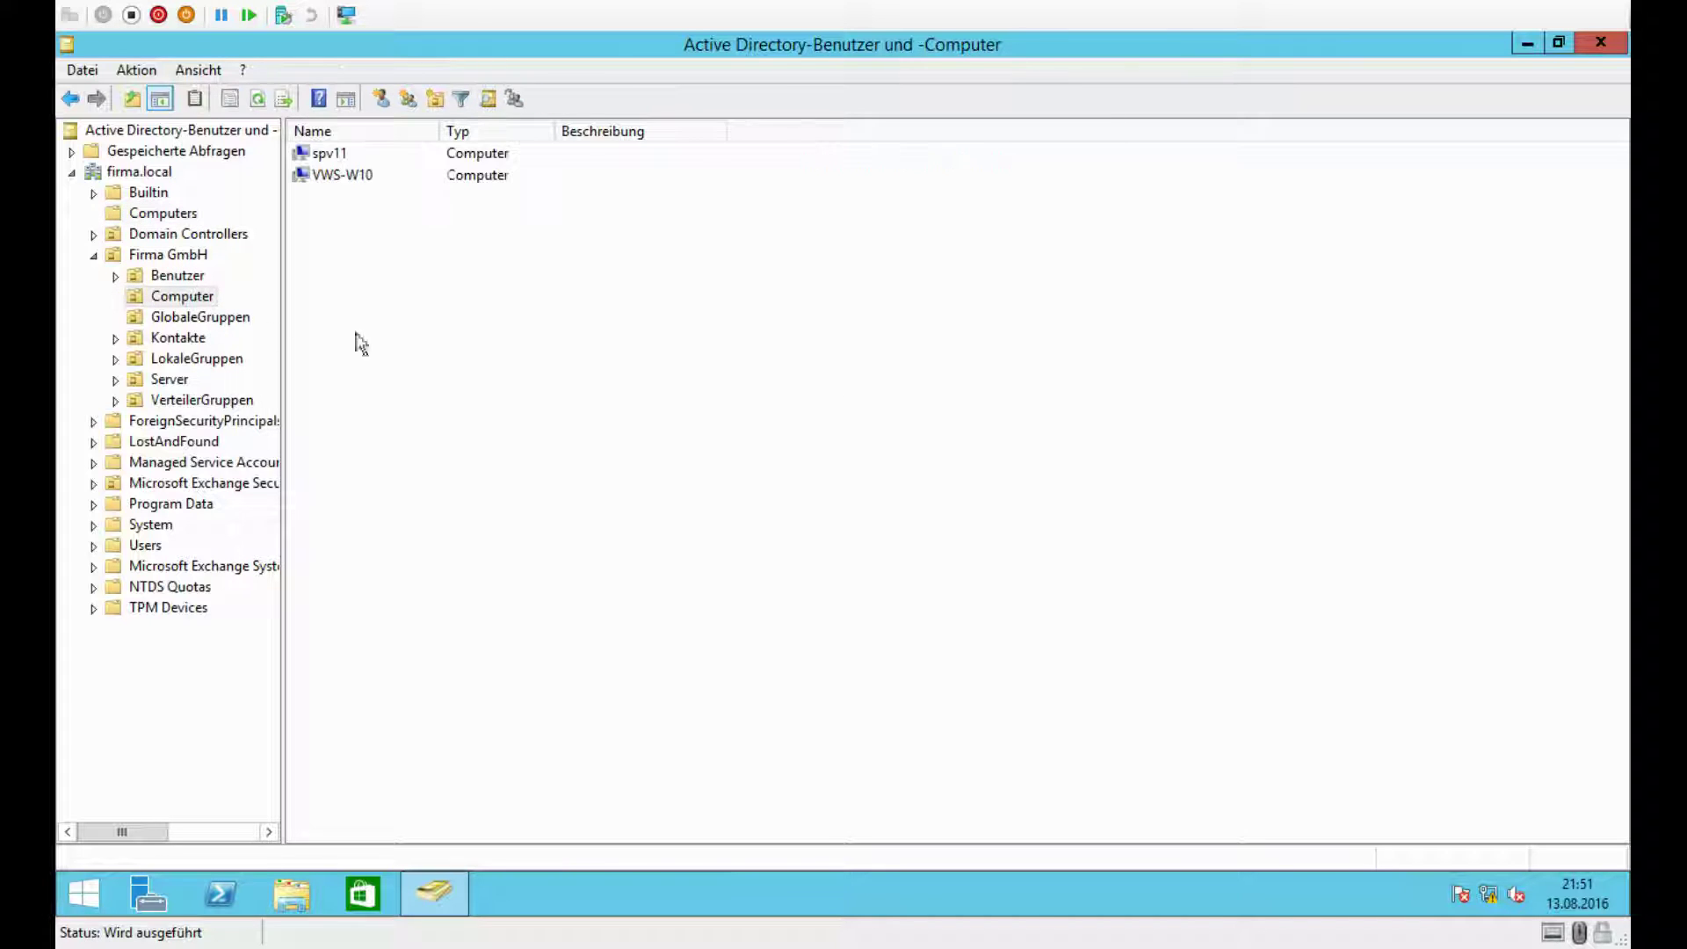
click(324, 156)
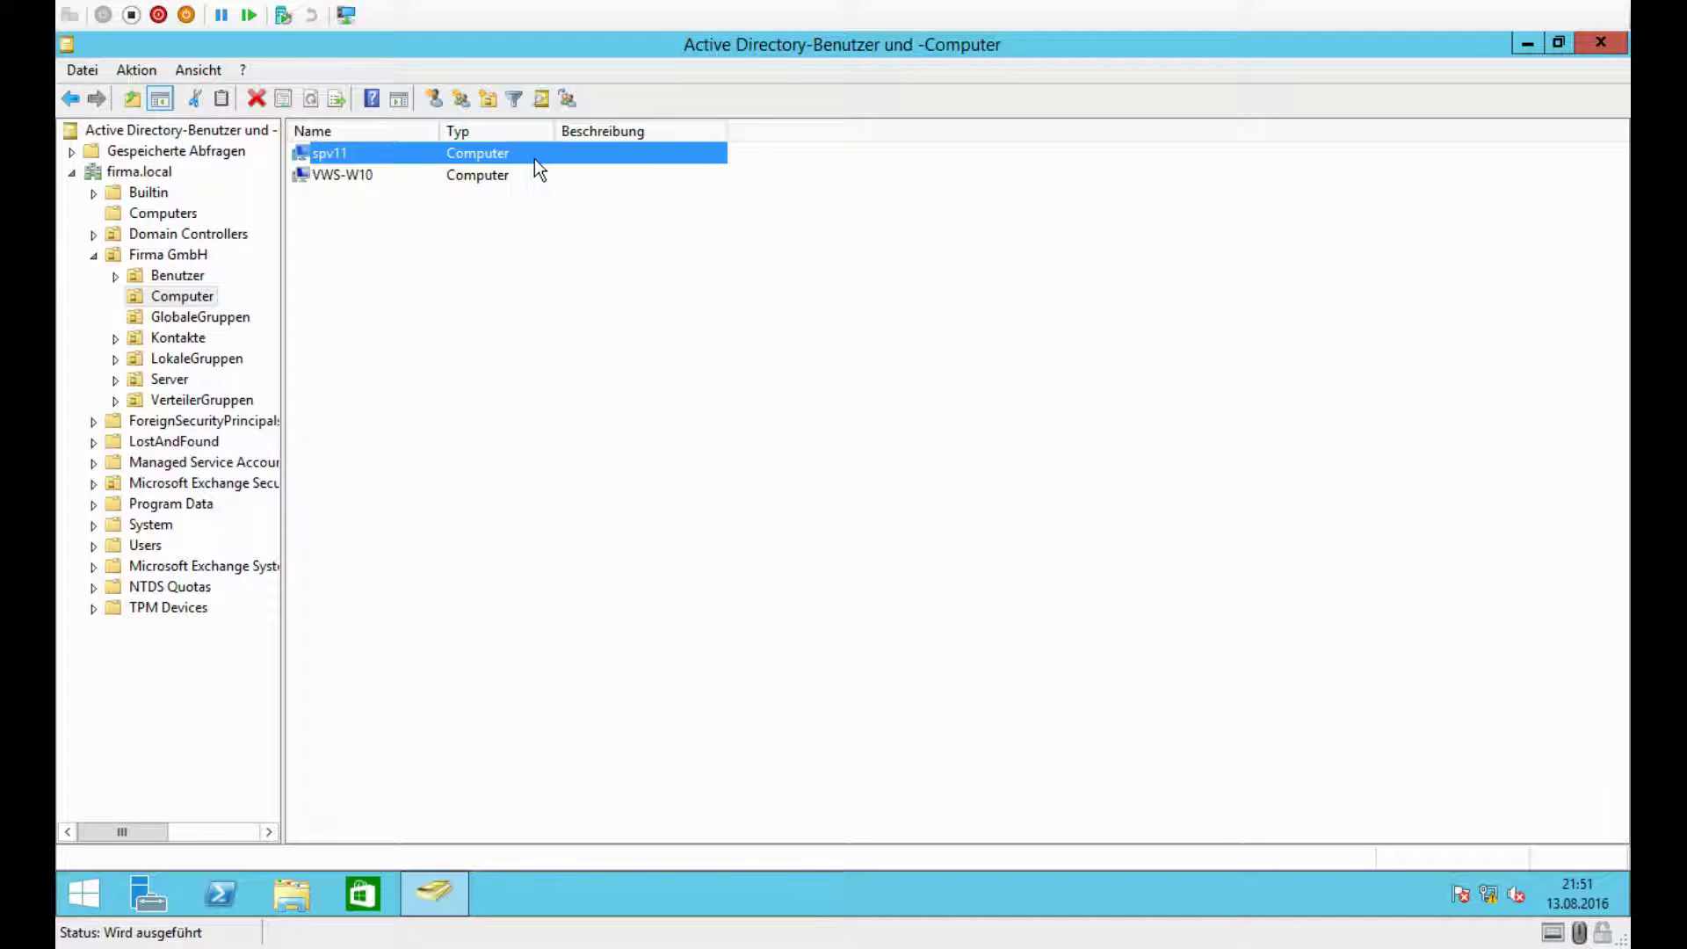
click(626, 399)
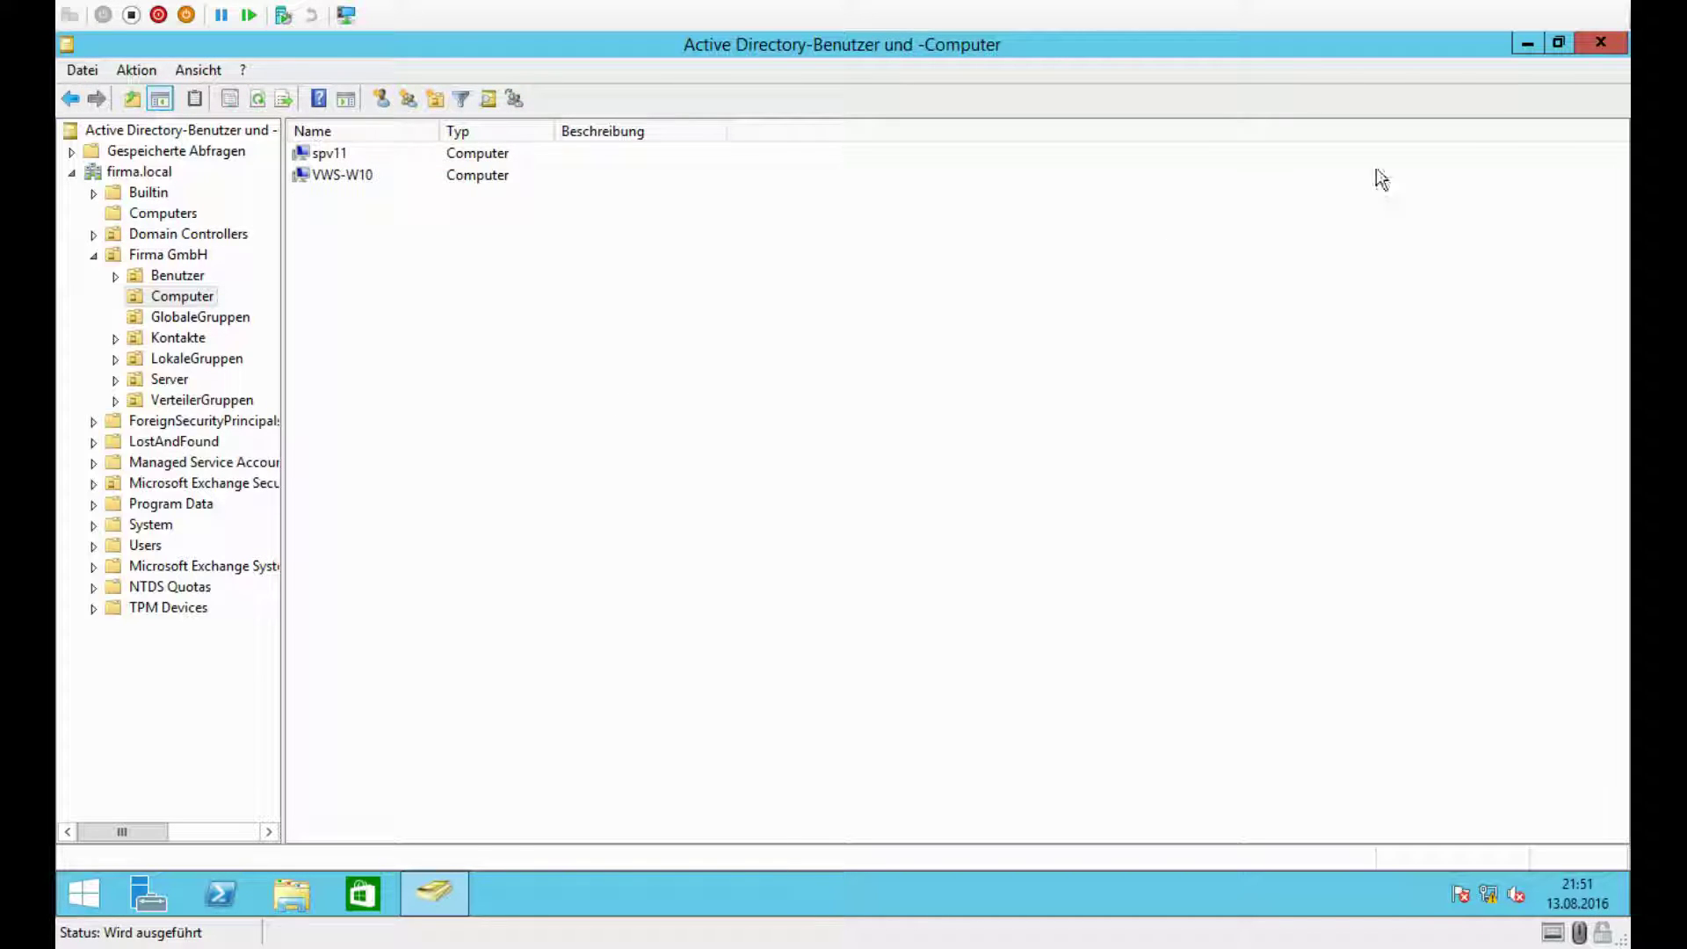
click(1599, 44)
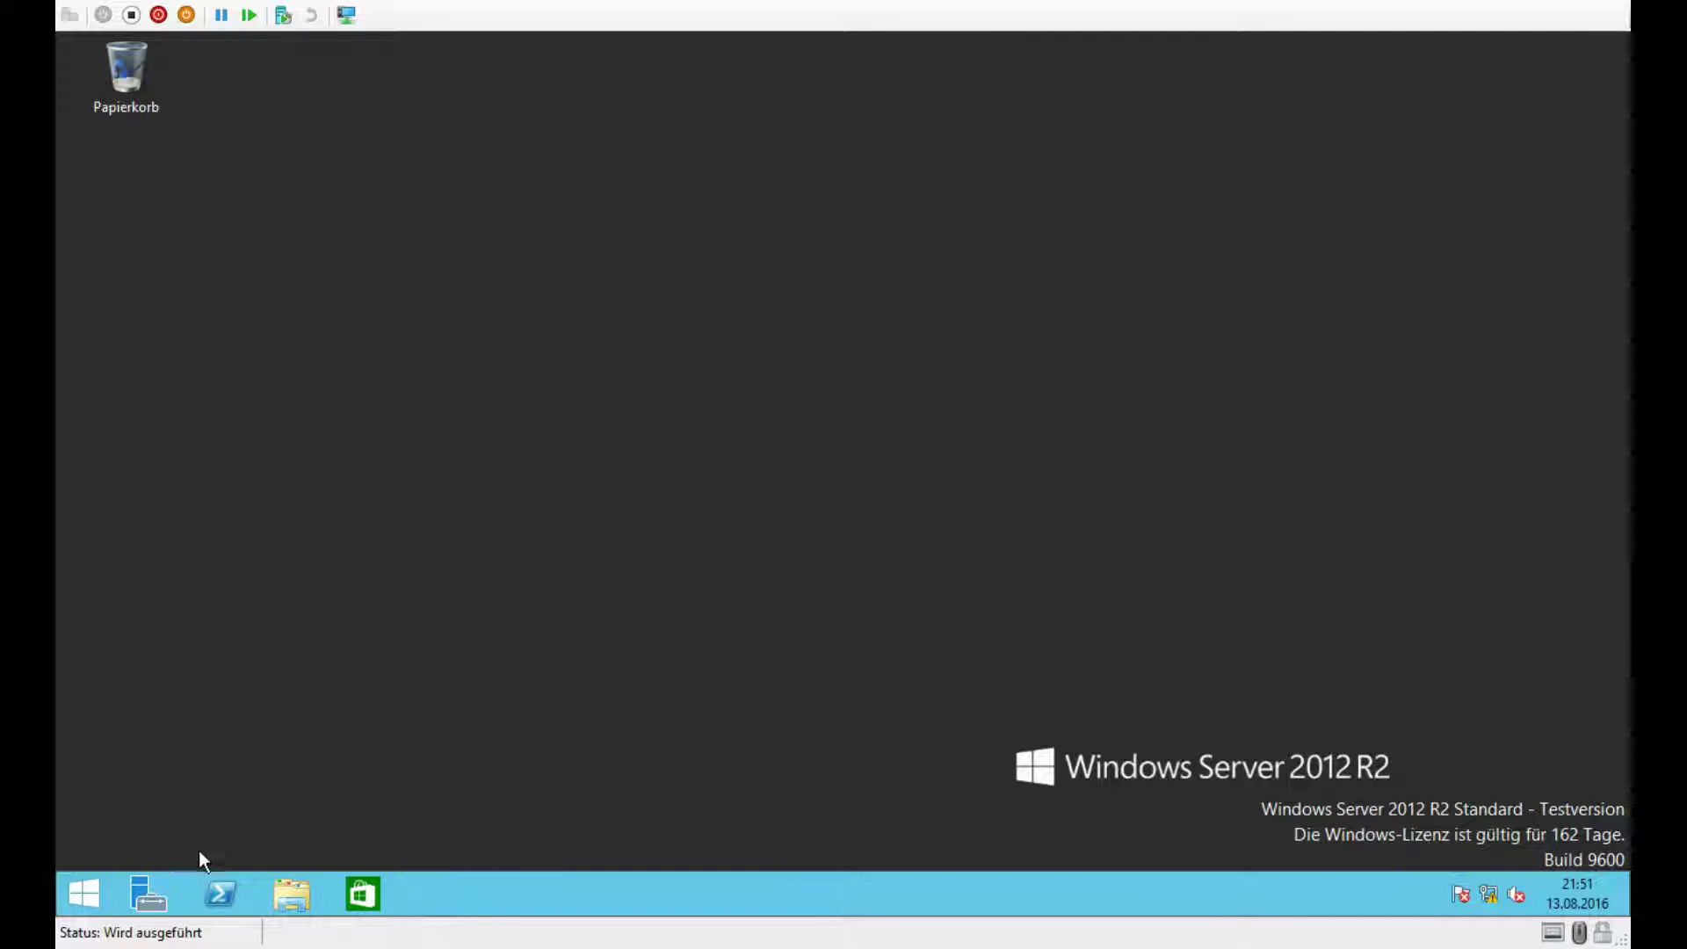
Step: Review the technician's Konto tab under Firma GmbH > Benutzer, then close the console
click(80, 895)
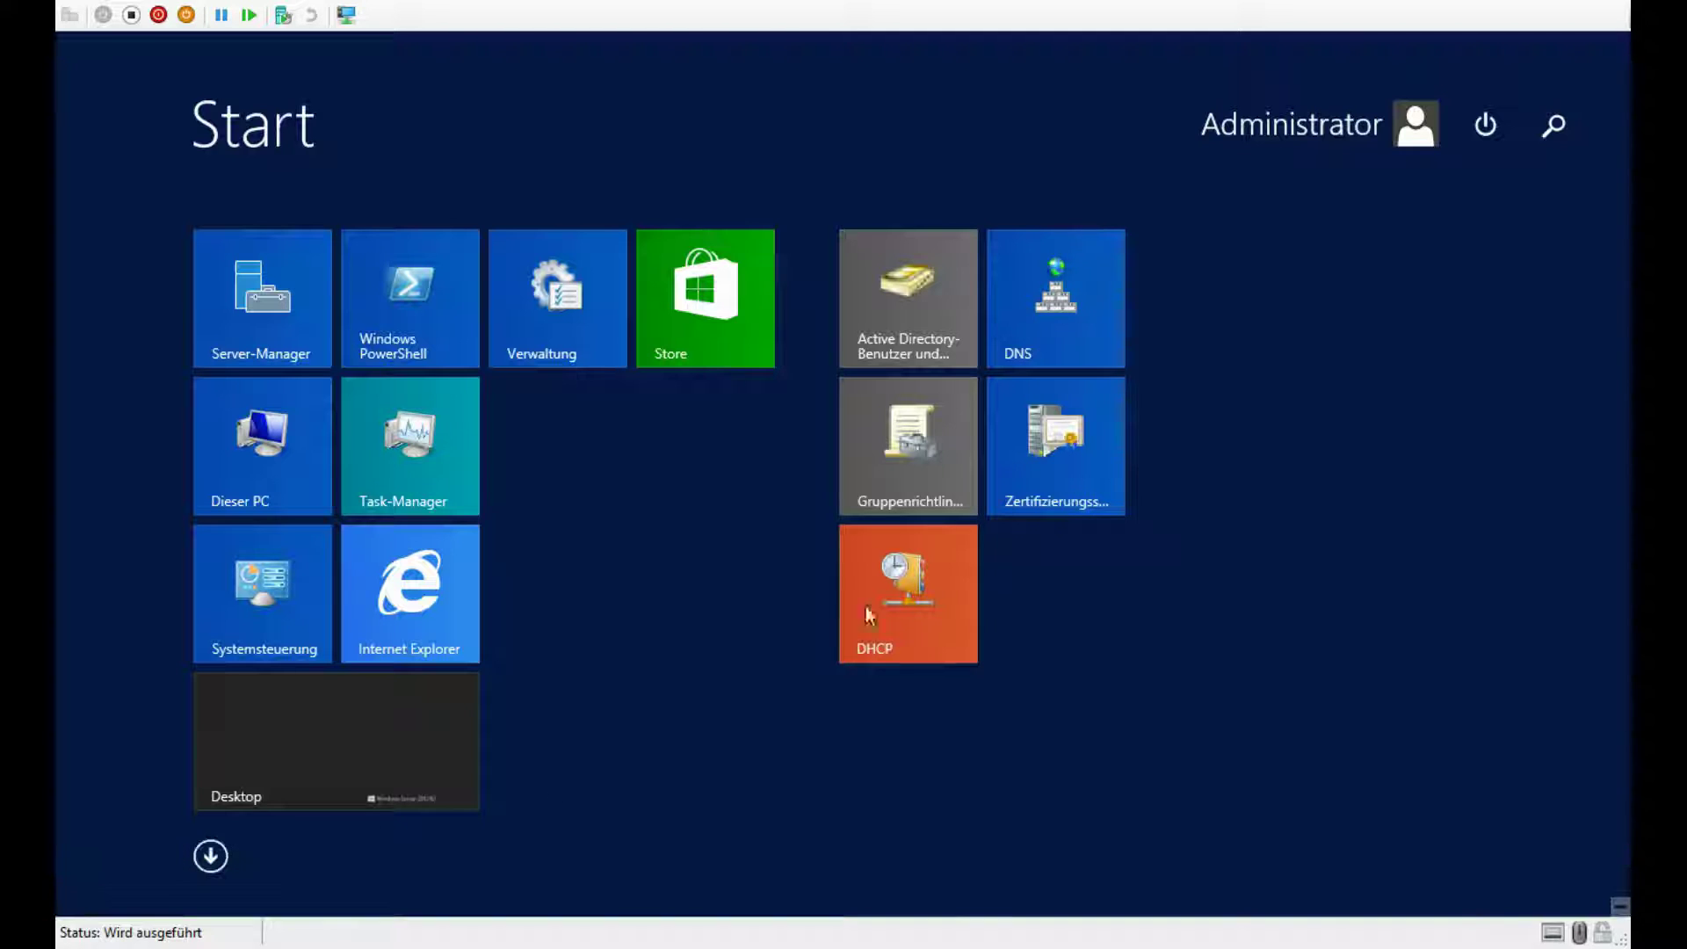
click(919, 276)
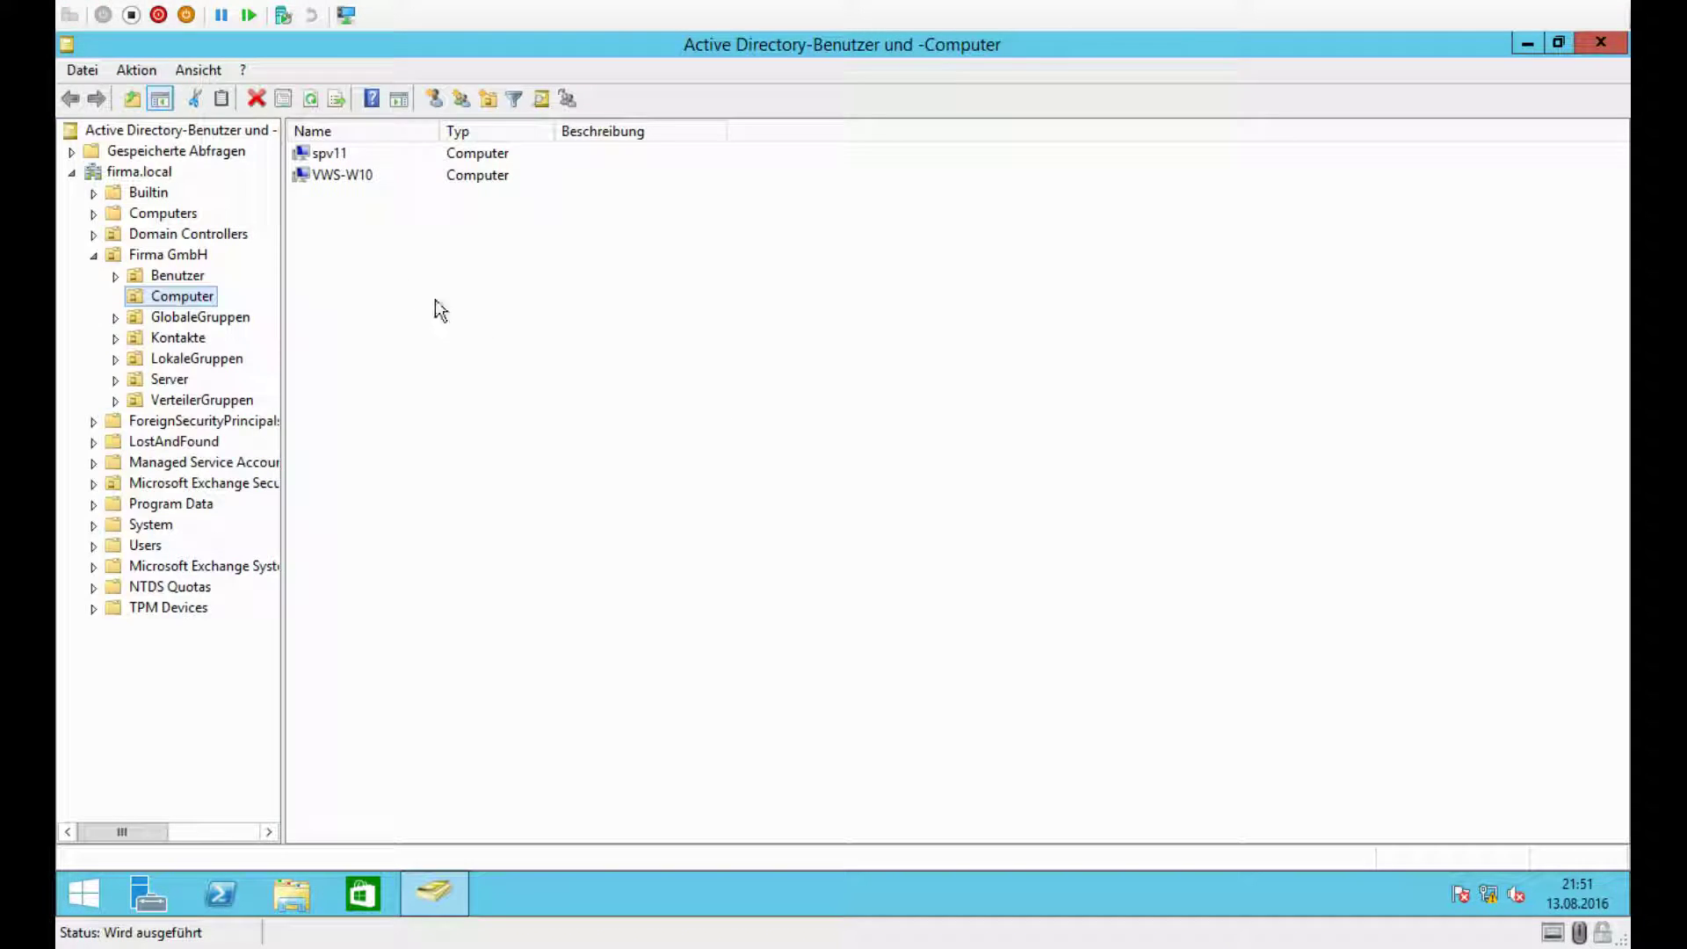
click(176, 275)
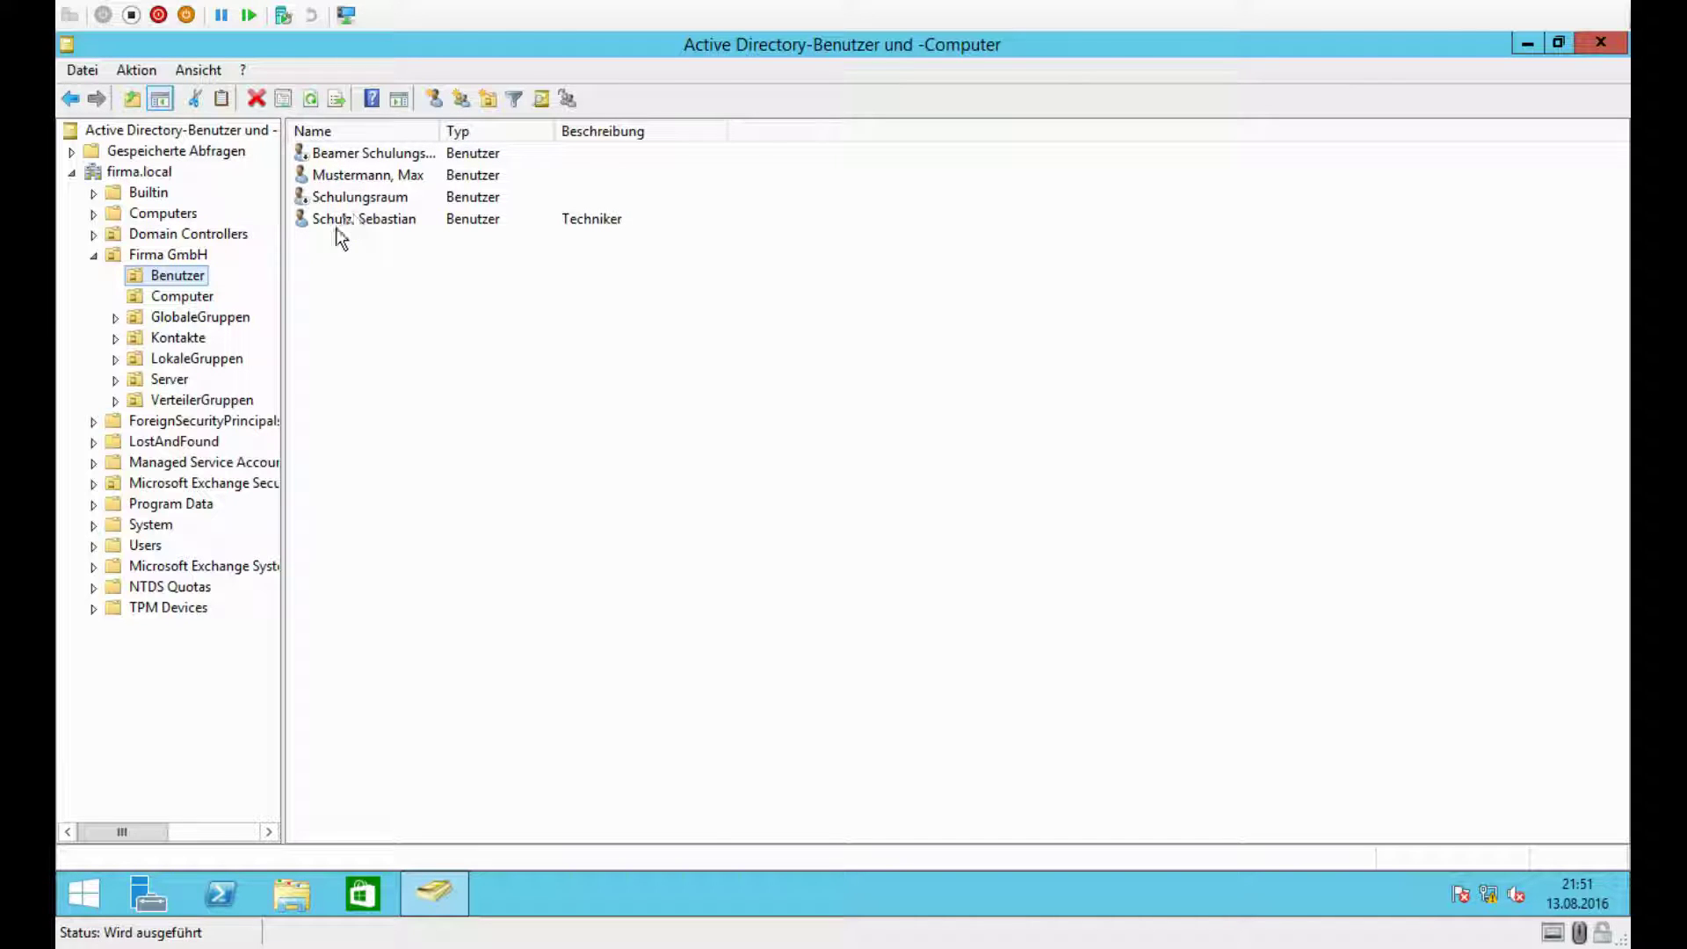
double_click(344, 219)
click(800, 244)
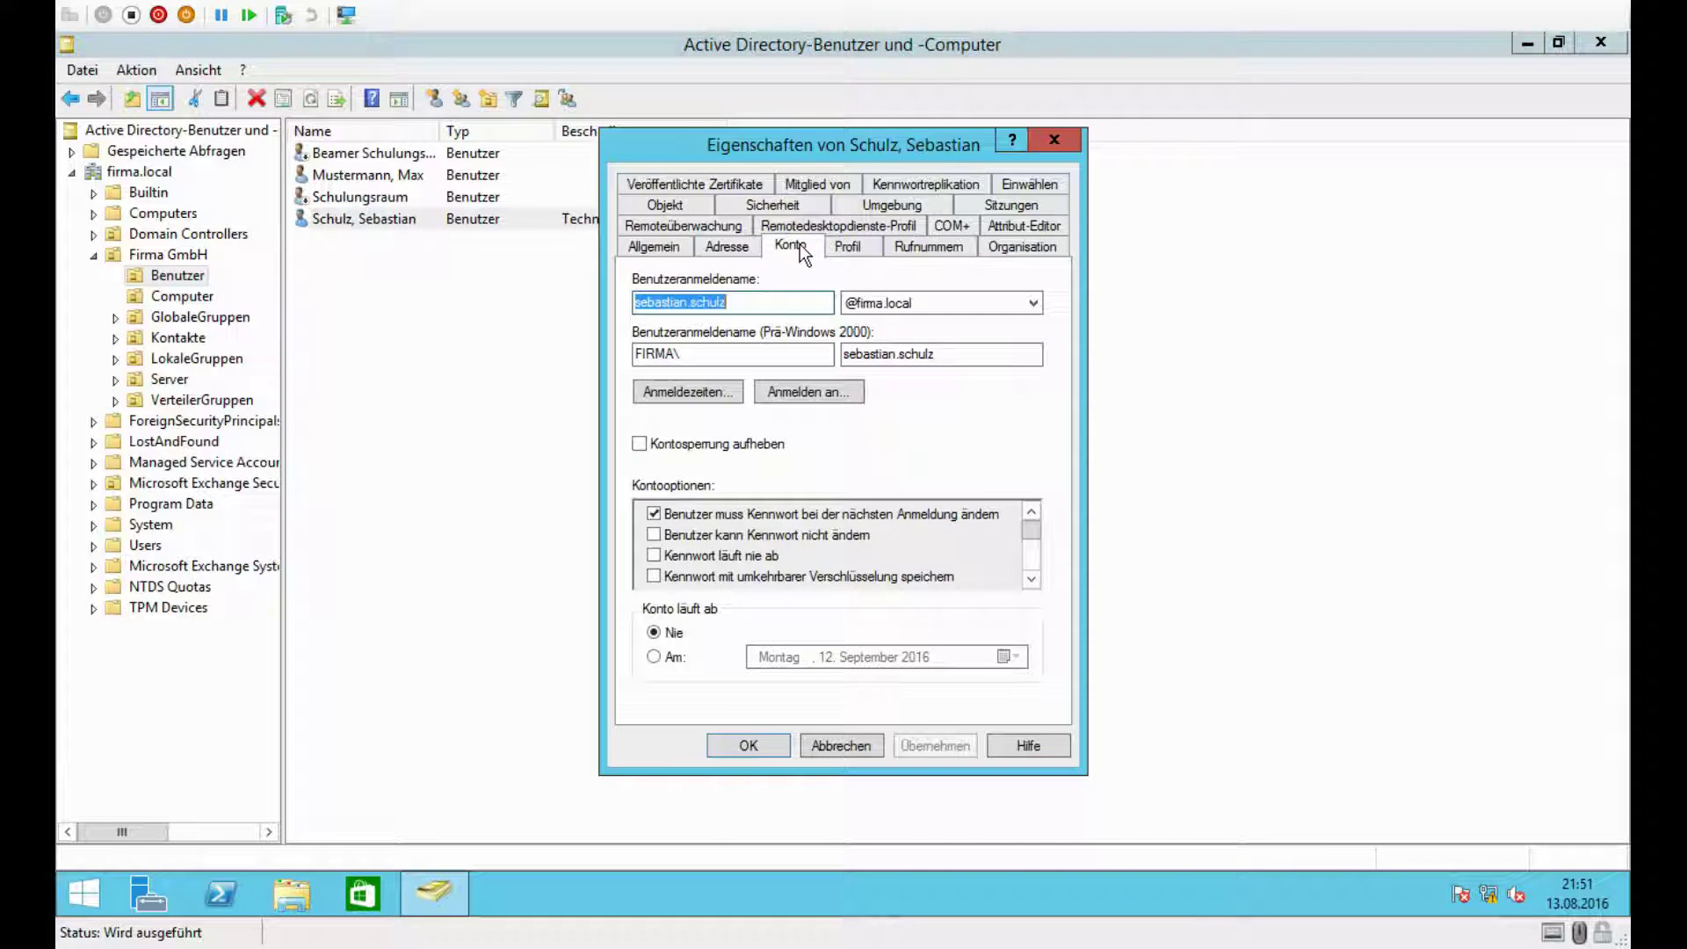
click(1055, 140)
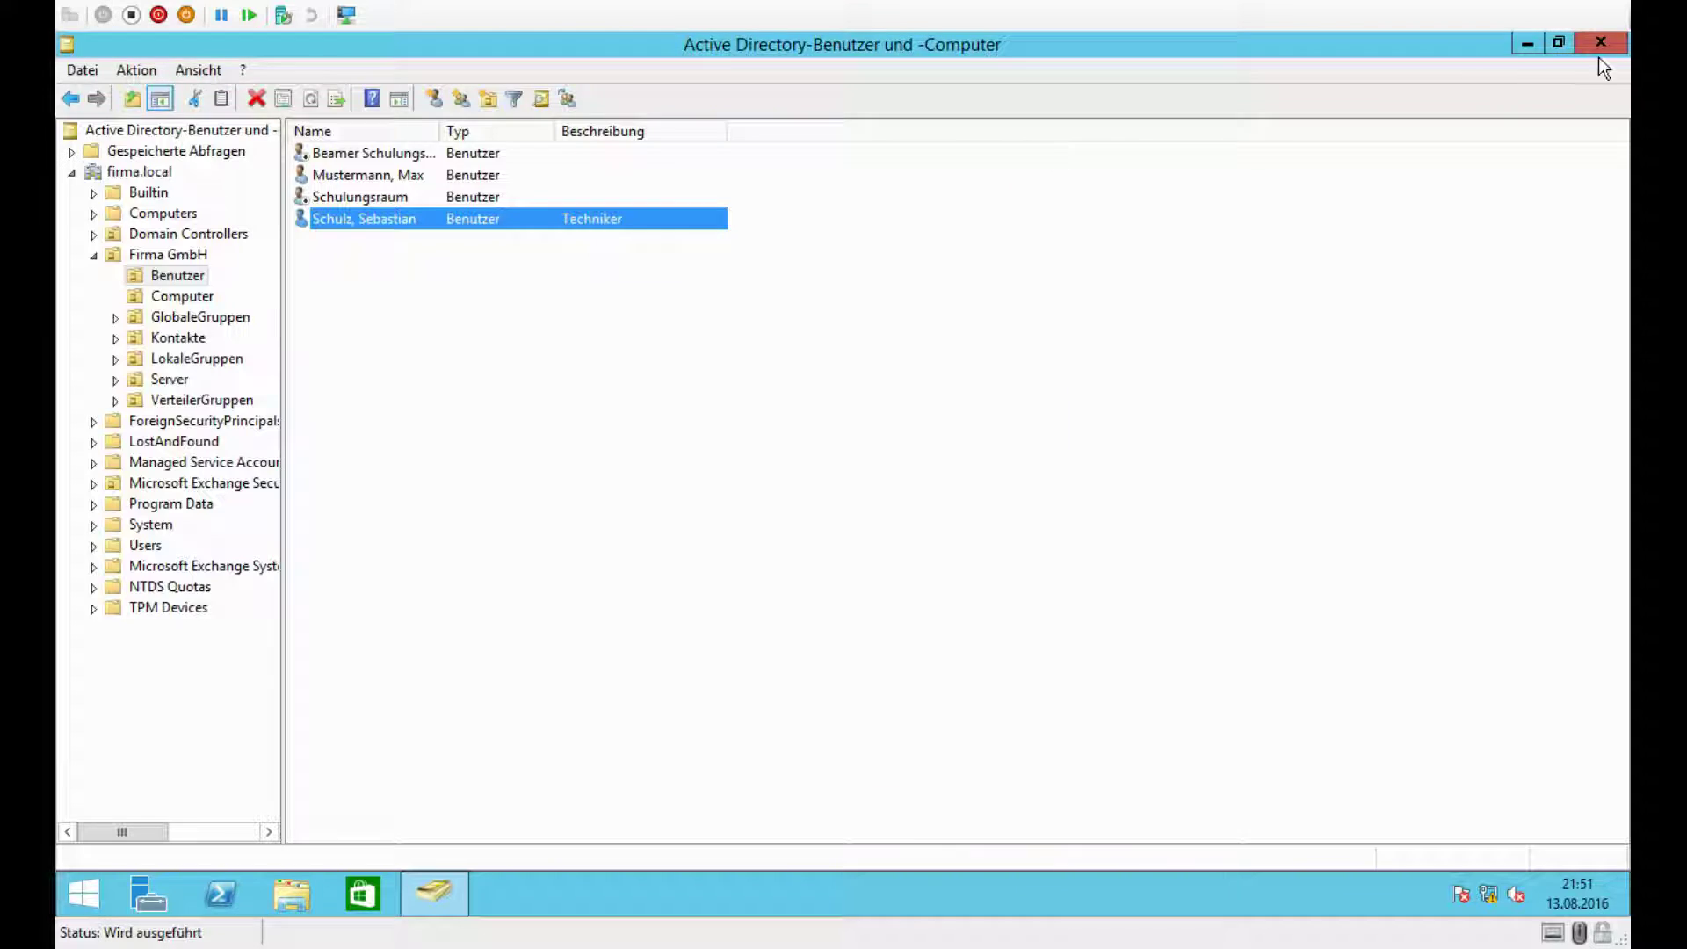
click(1600, 44)
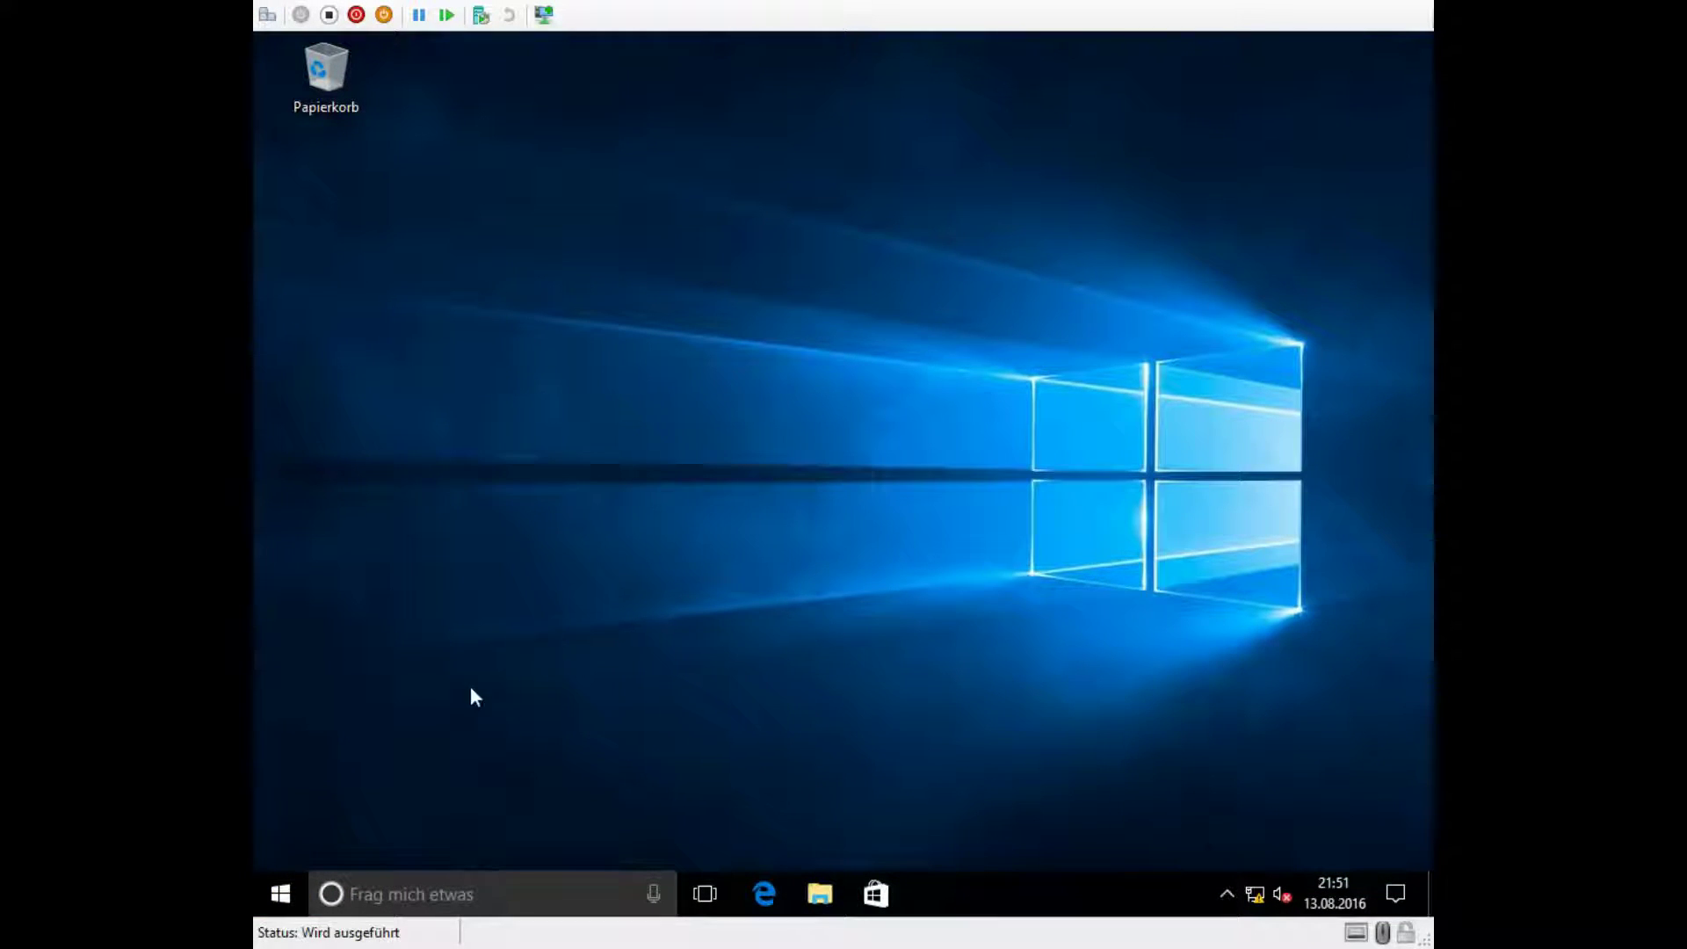
Step: Sign out via the Start menu account options and dismiss the lock screen
click(282, 894)
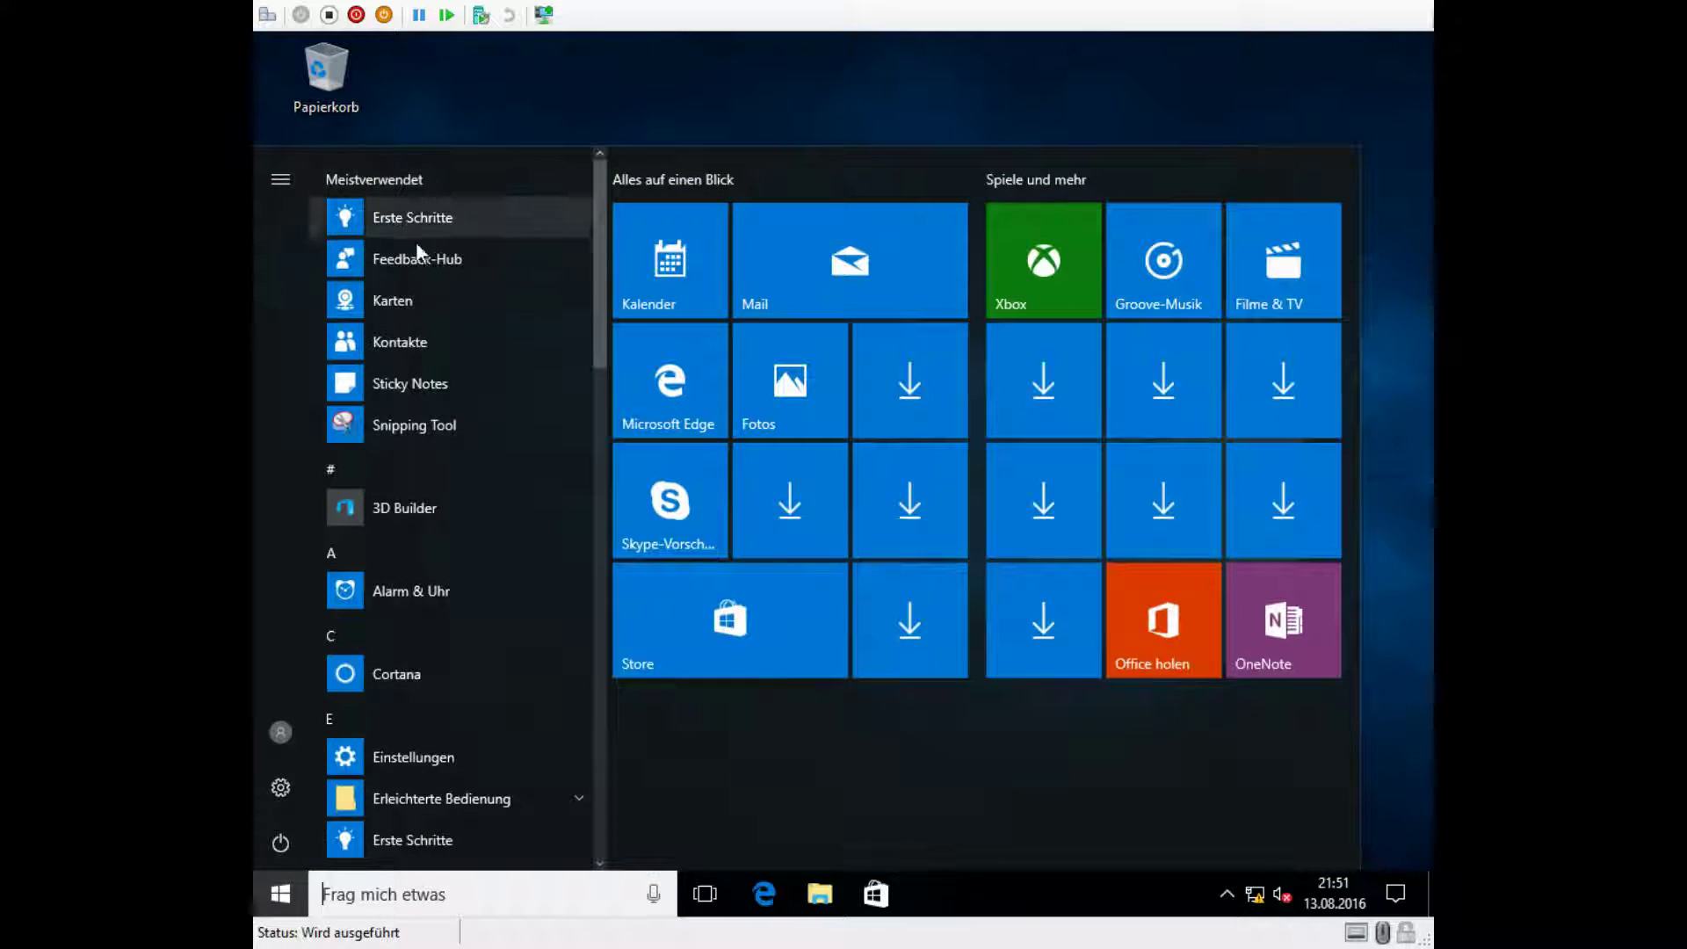
click(937, 54)
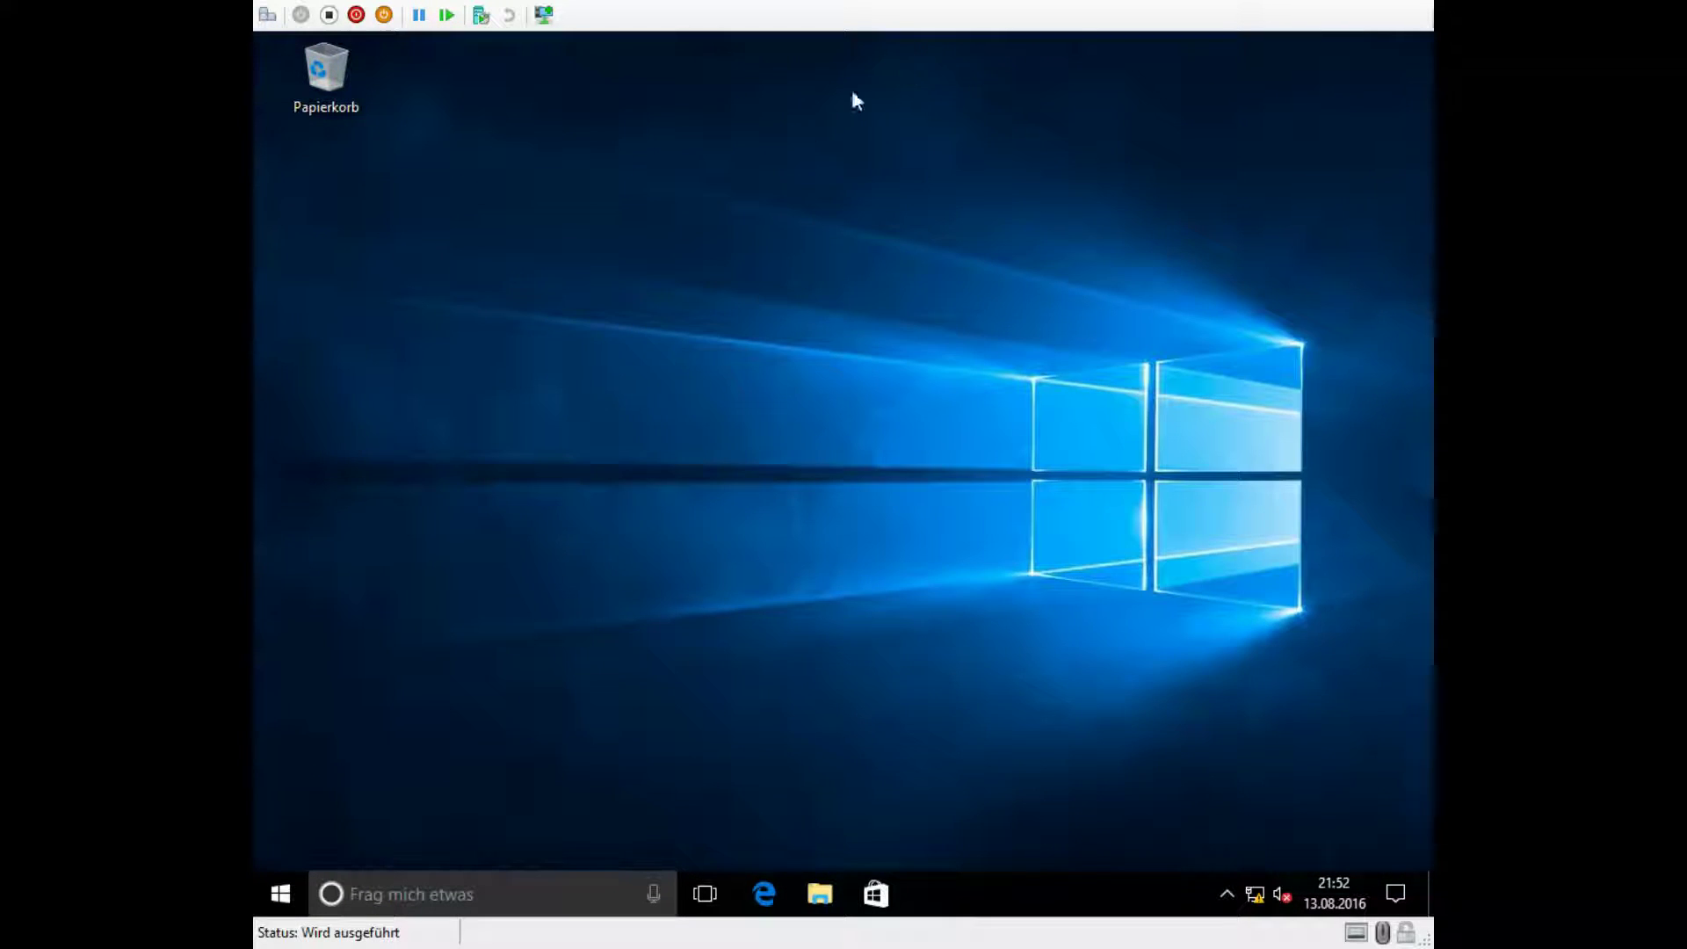
click(280, 901)
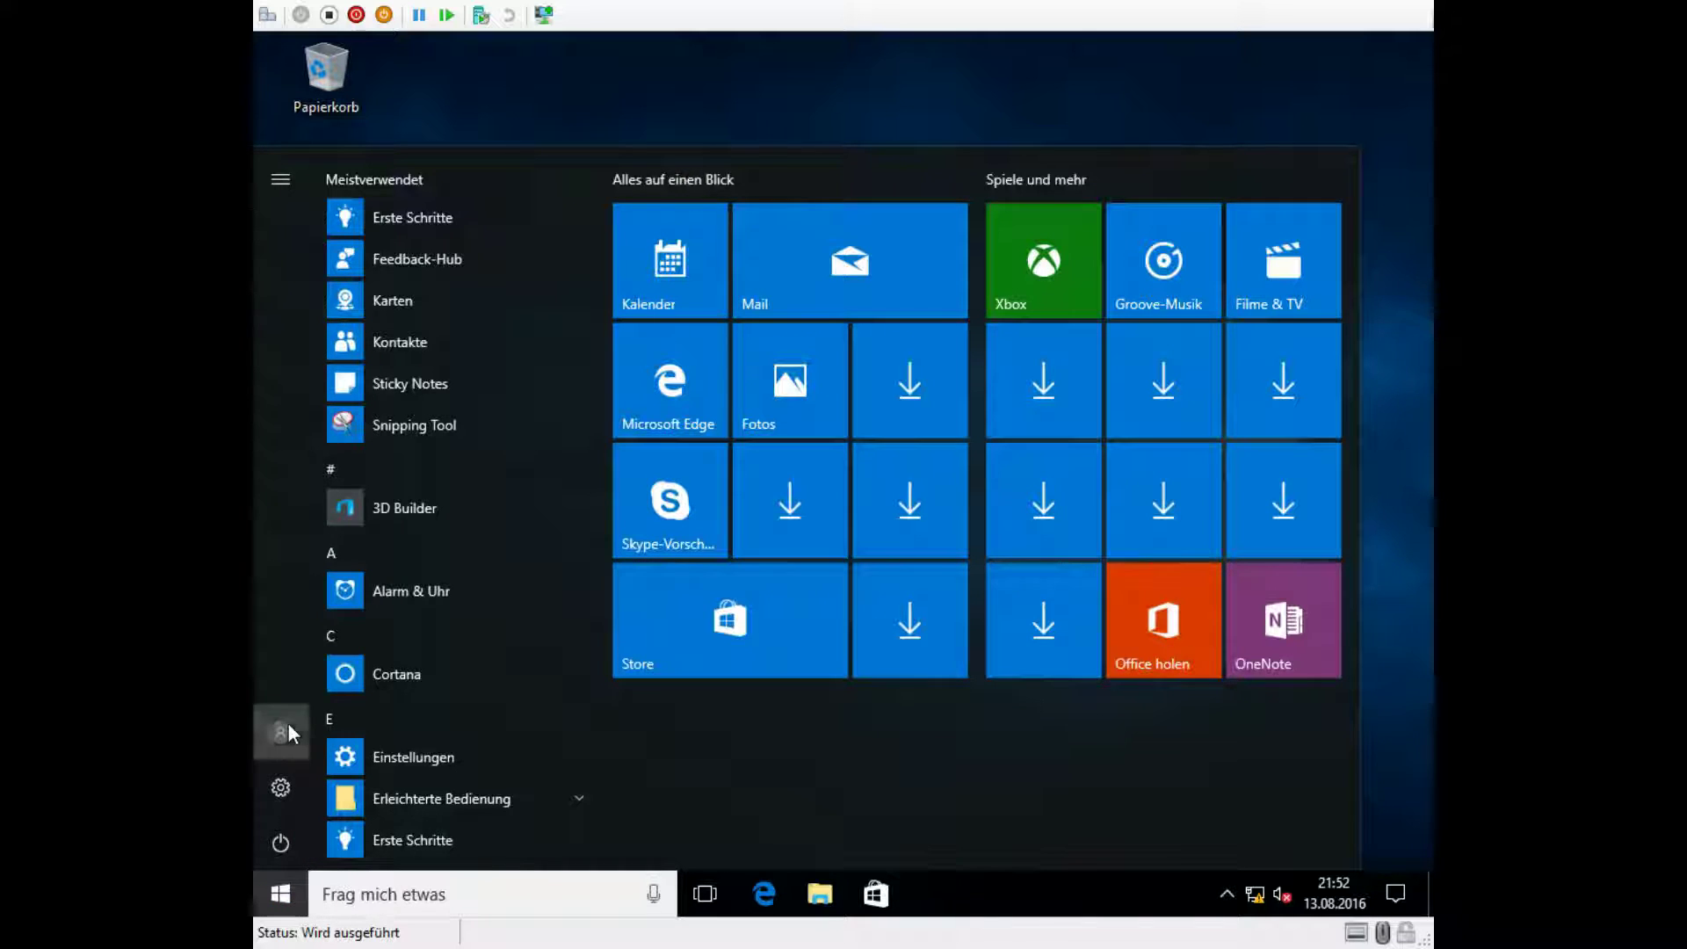
click(280, 731)
click(323, 628)
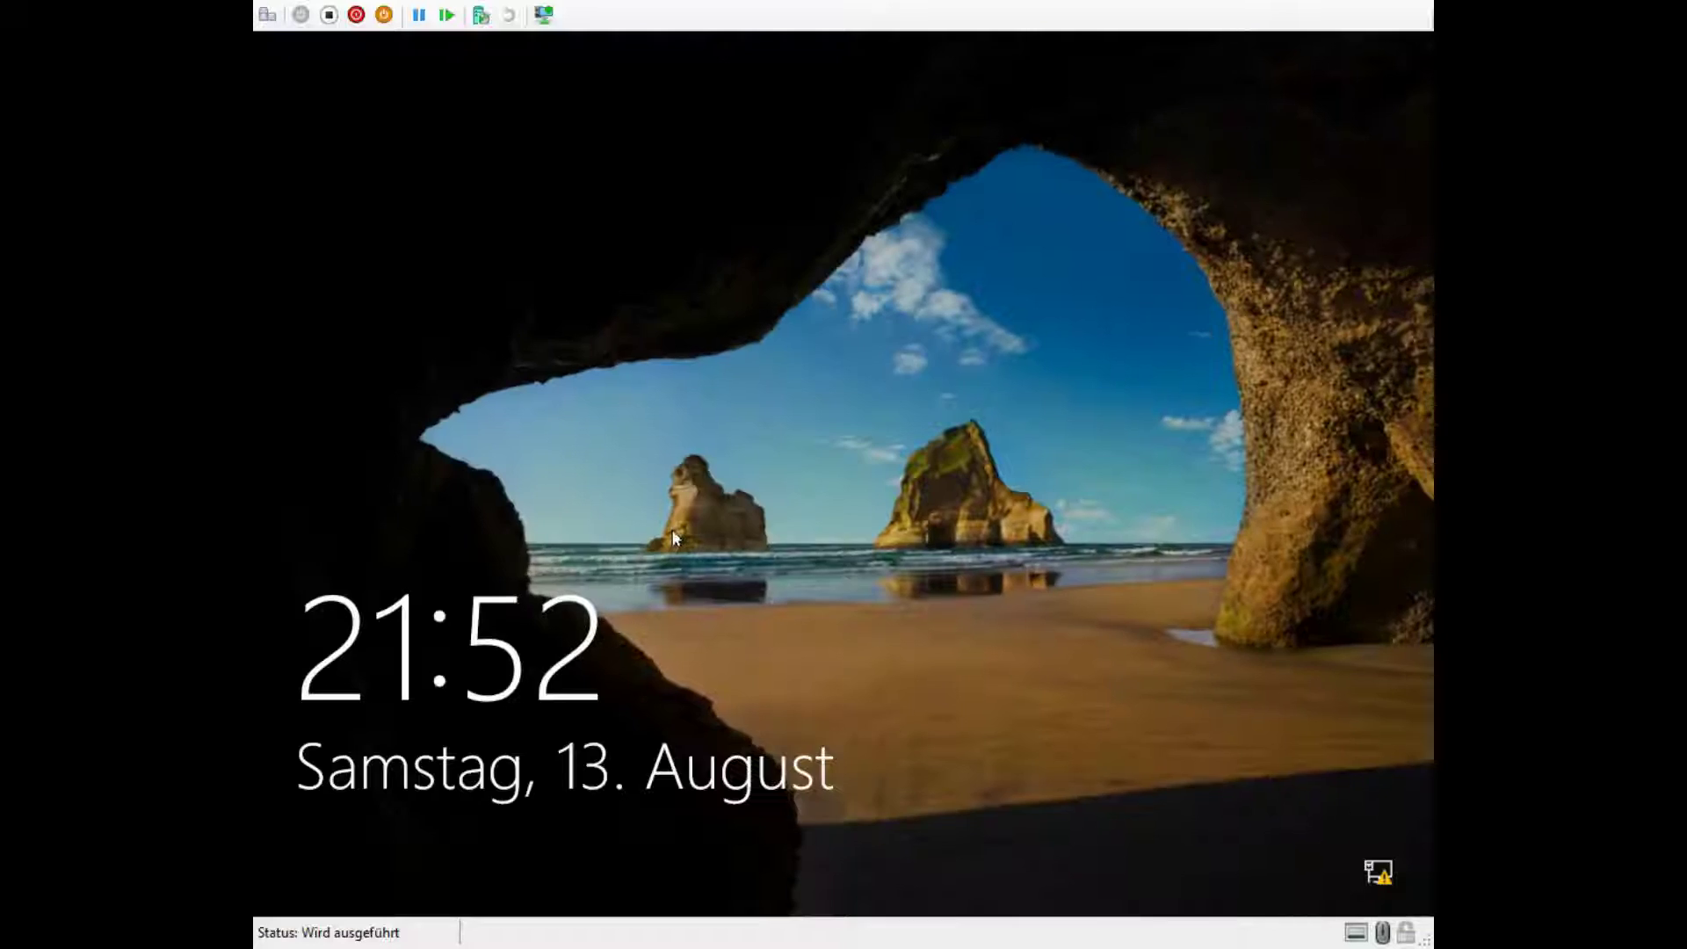
click(801, 431)
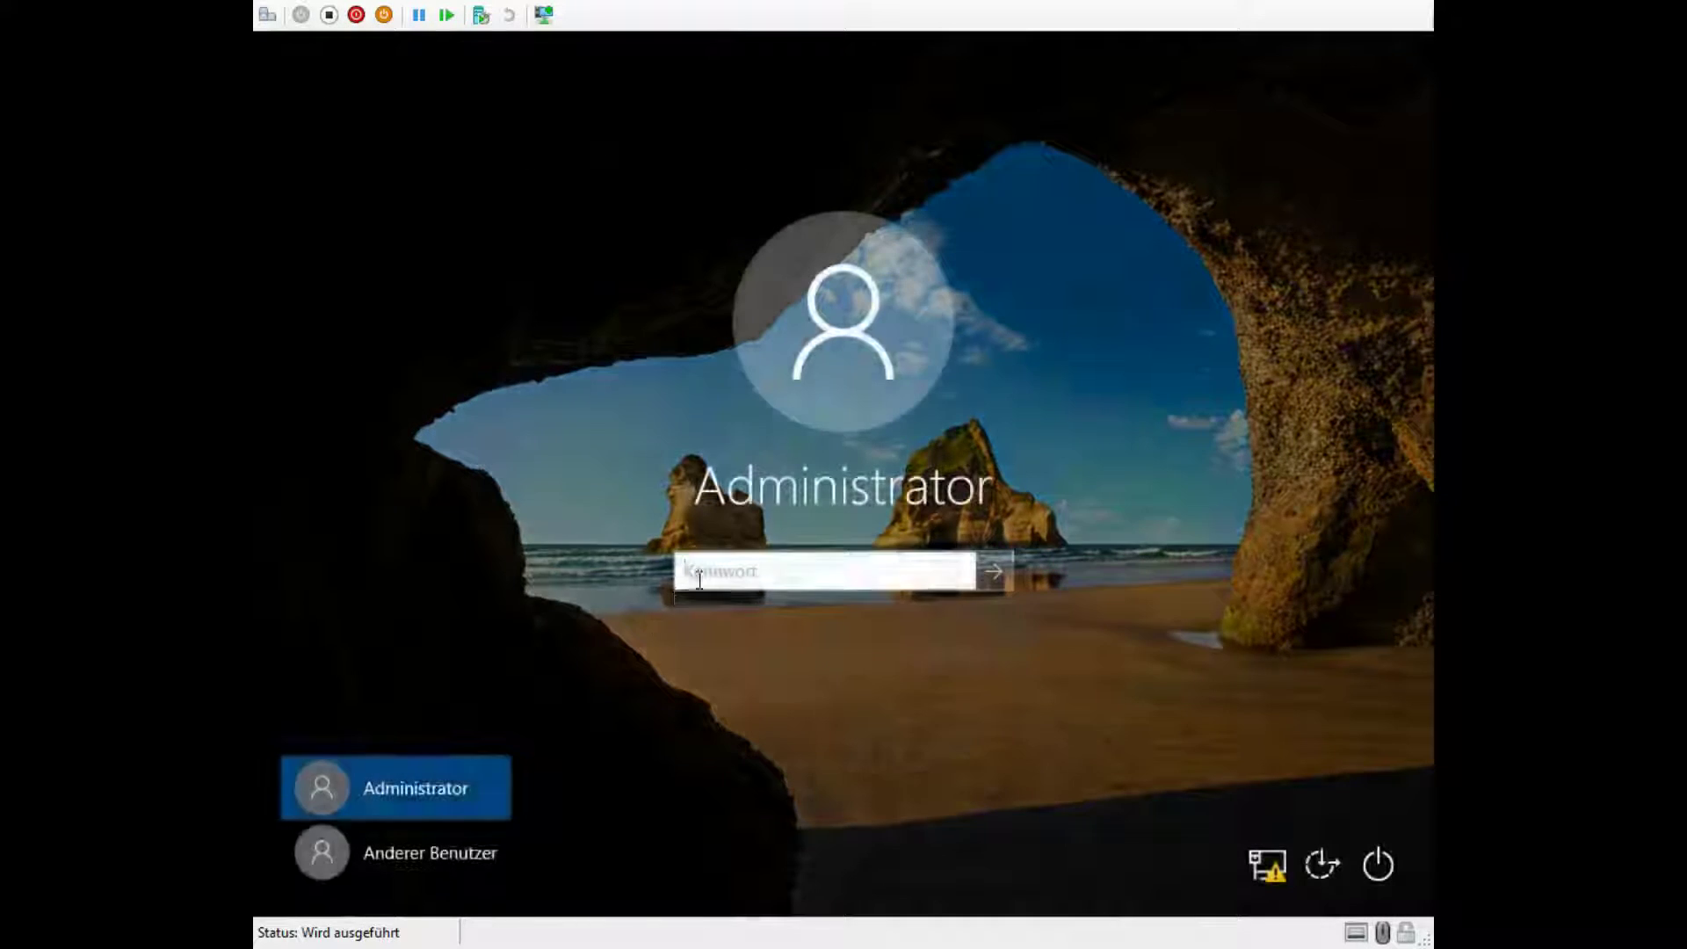
Step: Sign in as Anderer Benutzer with the domain user's name and current password
click(372, 851)
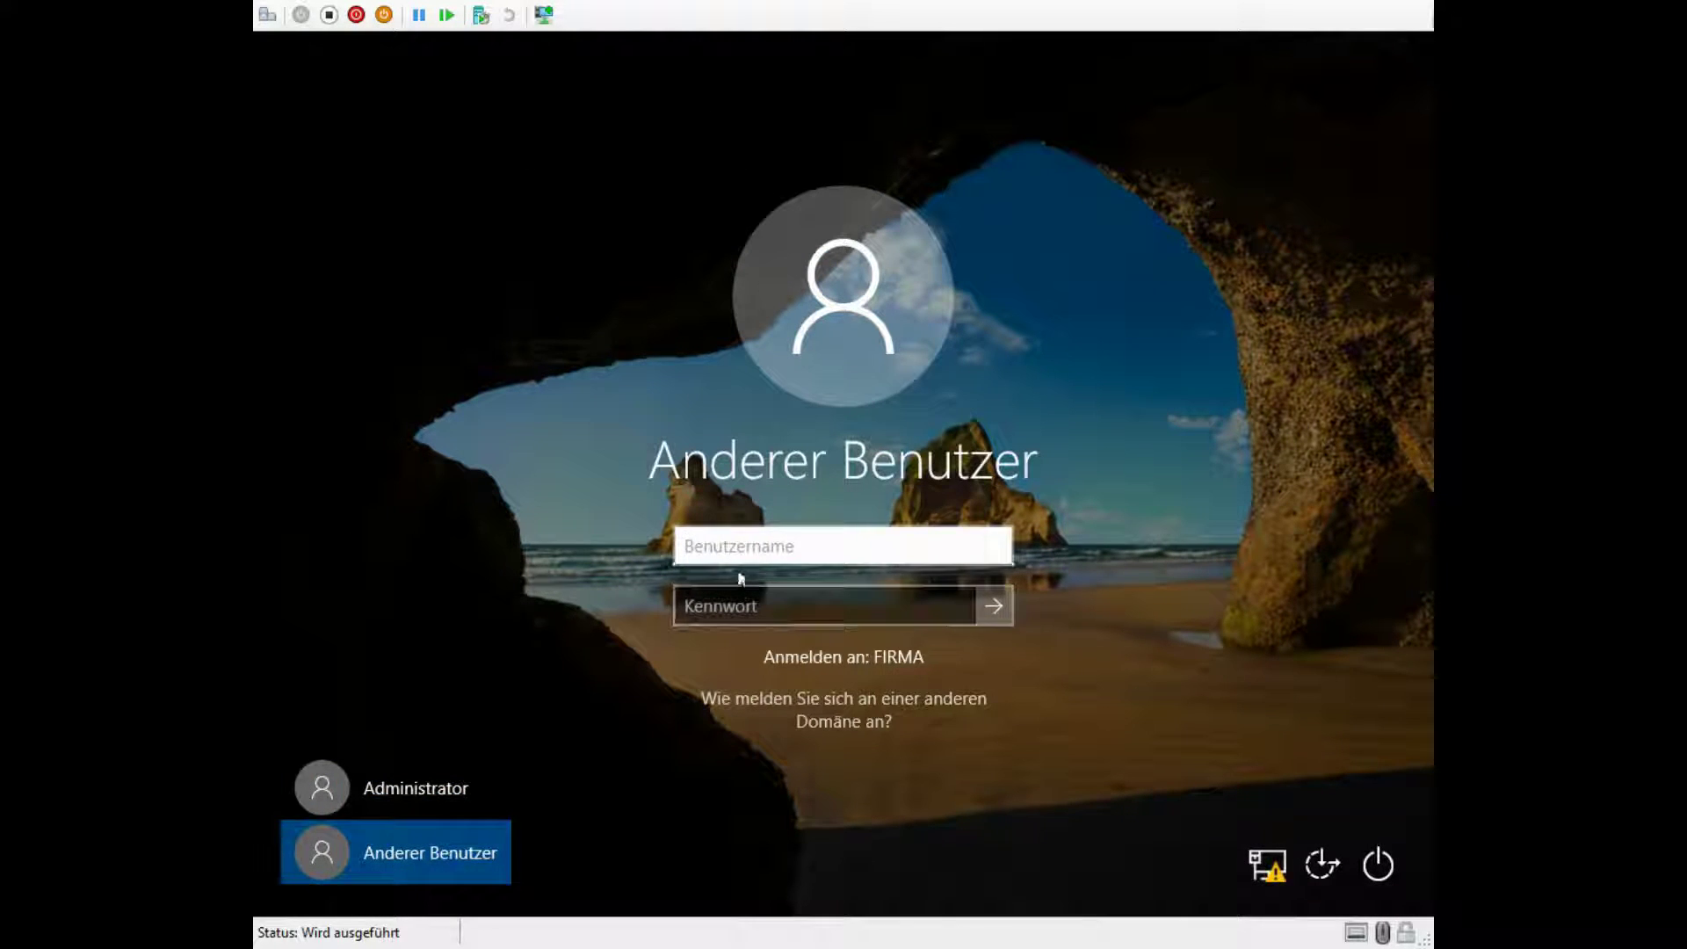
text(drns)
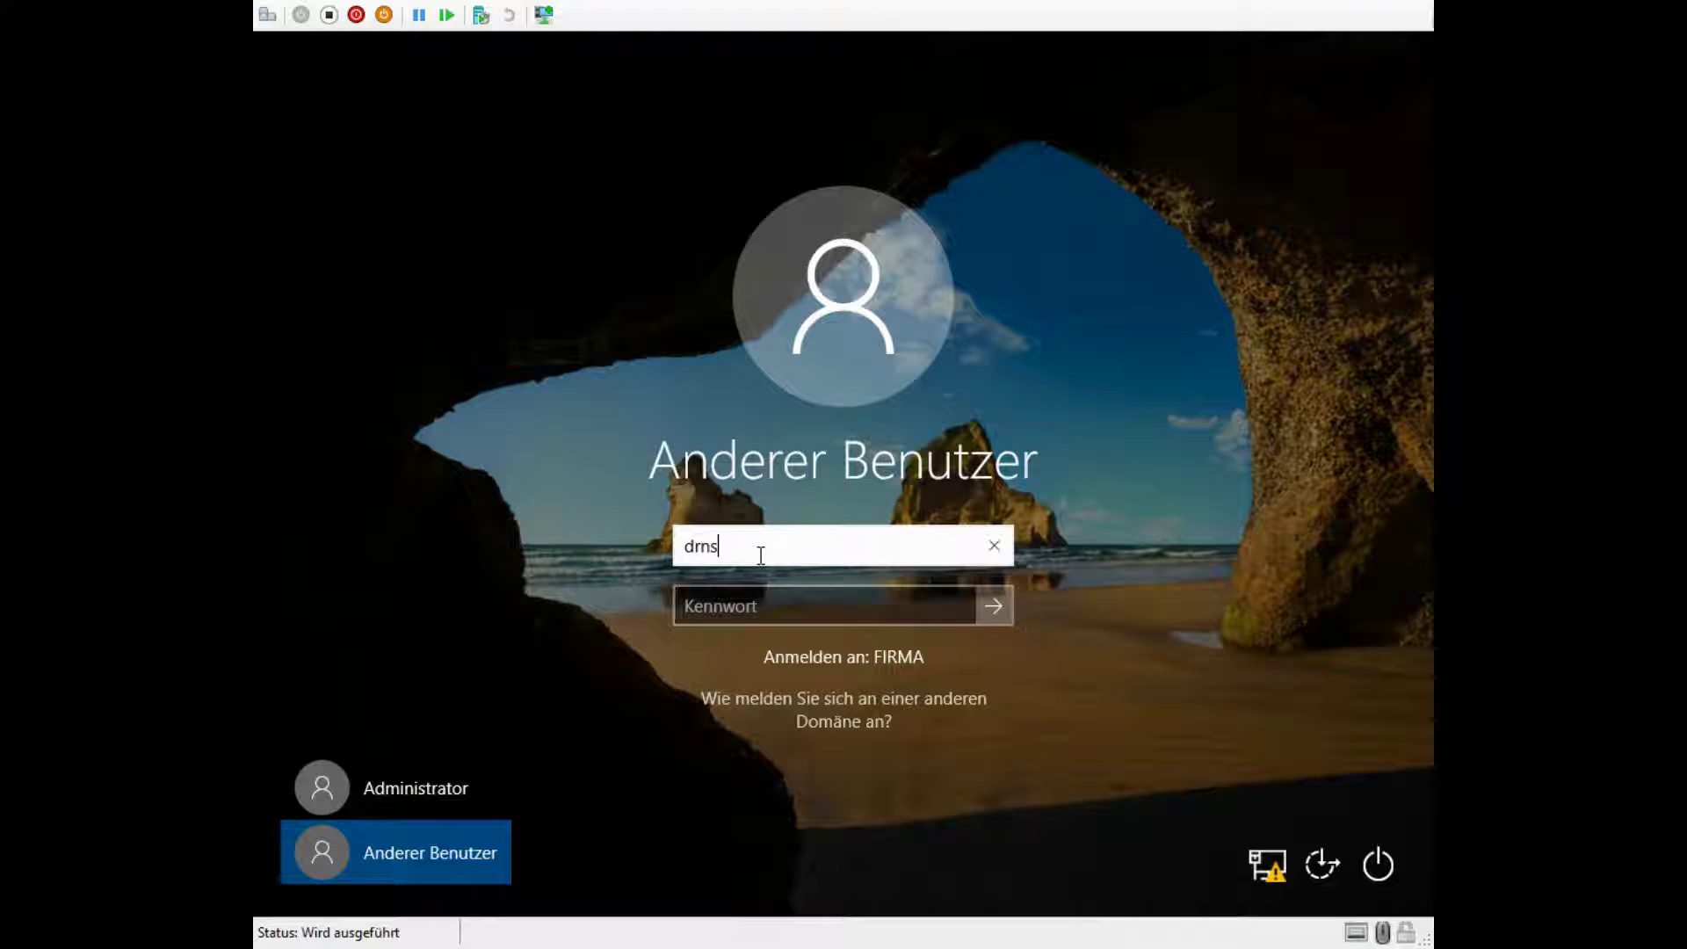
key(BackSpace)
key(BackSpace)
key(BackSpace)
key(BackSpace)
key(Tab)
text(••••••••)
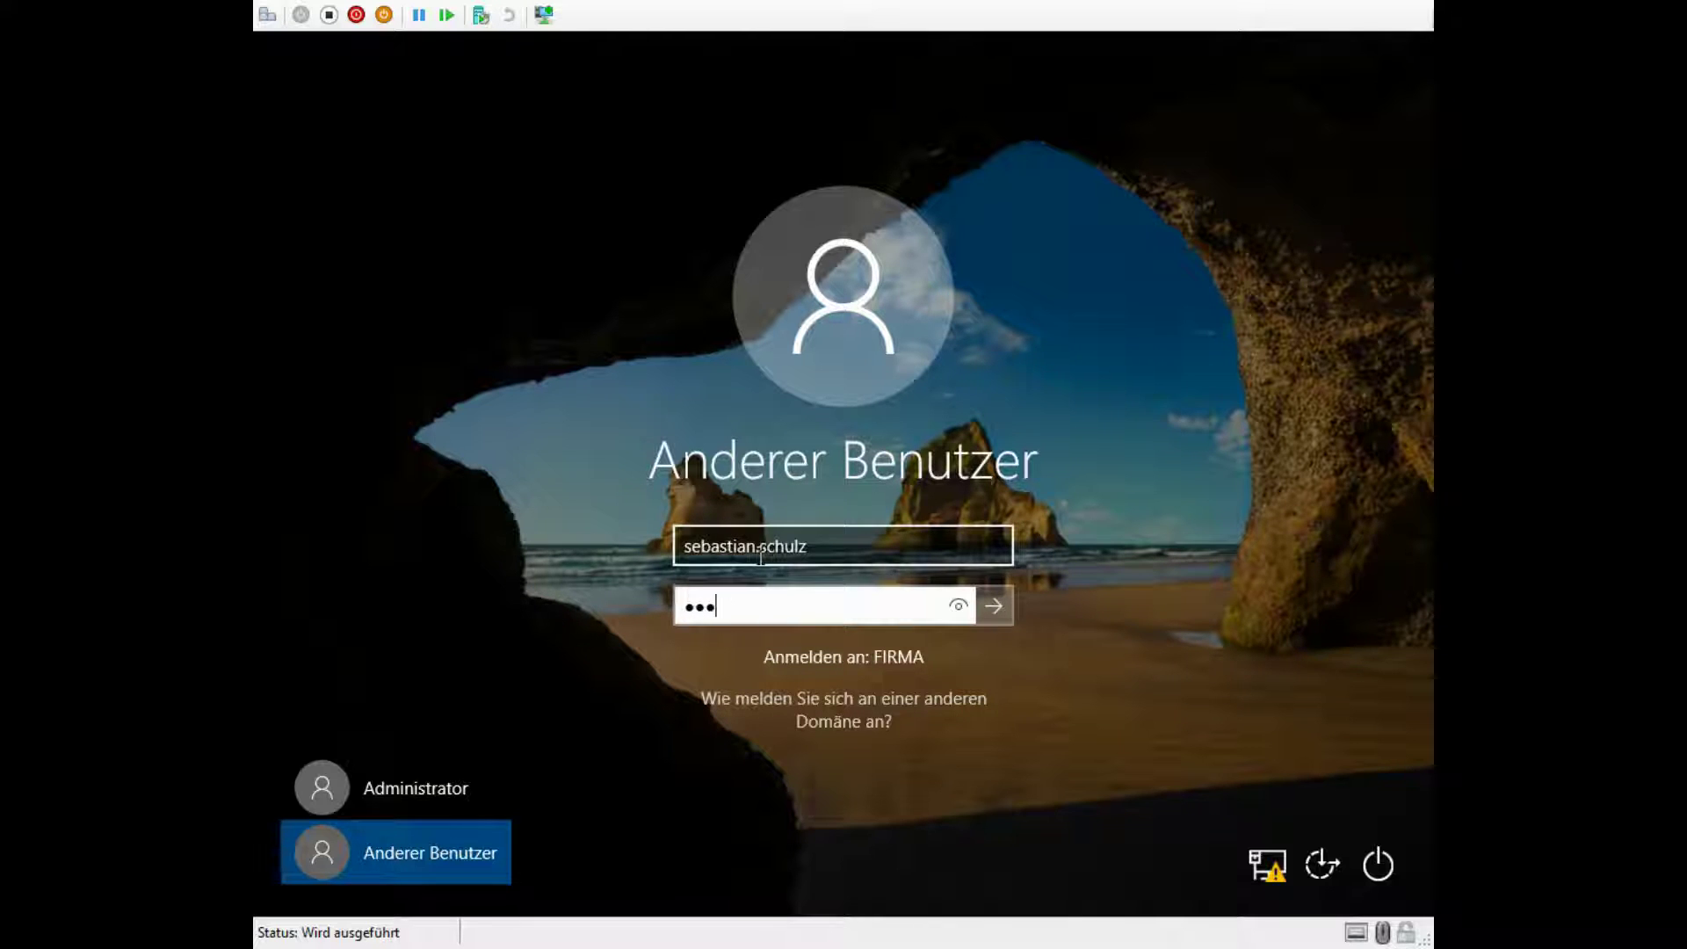
key(Return)
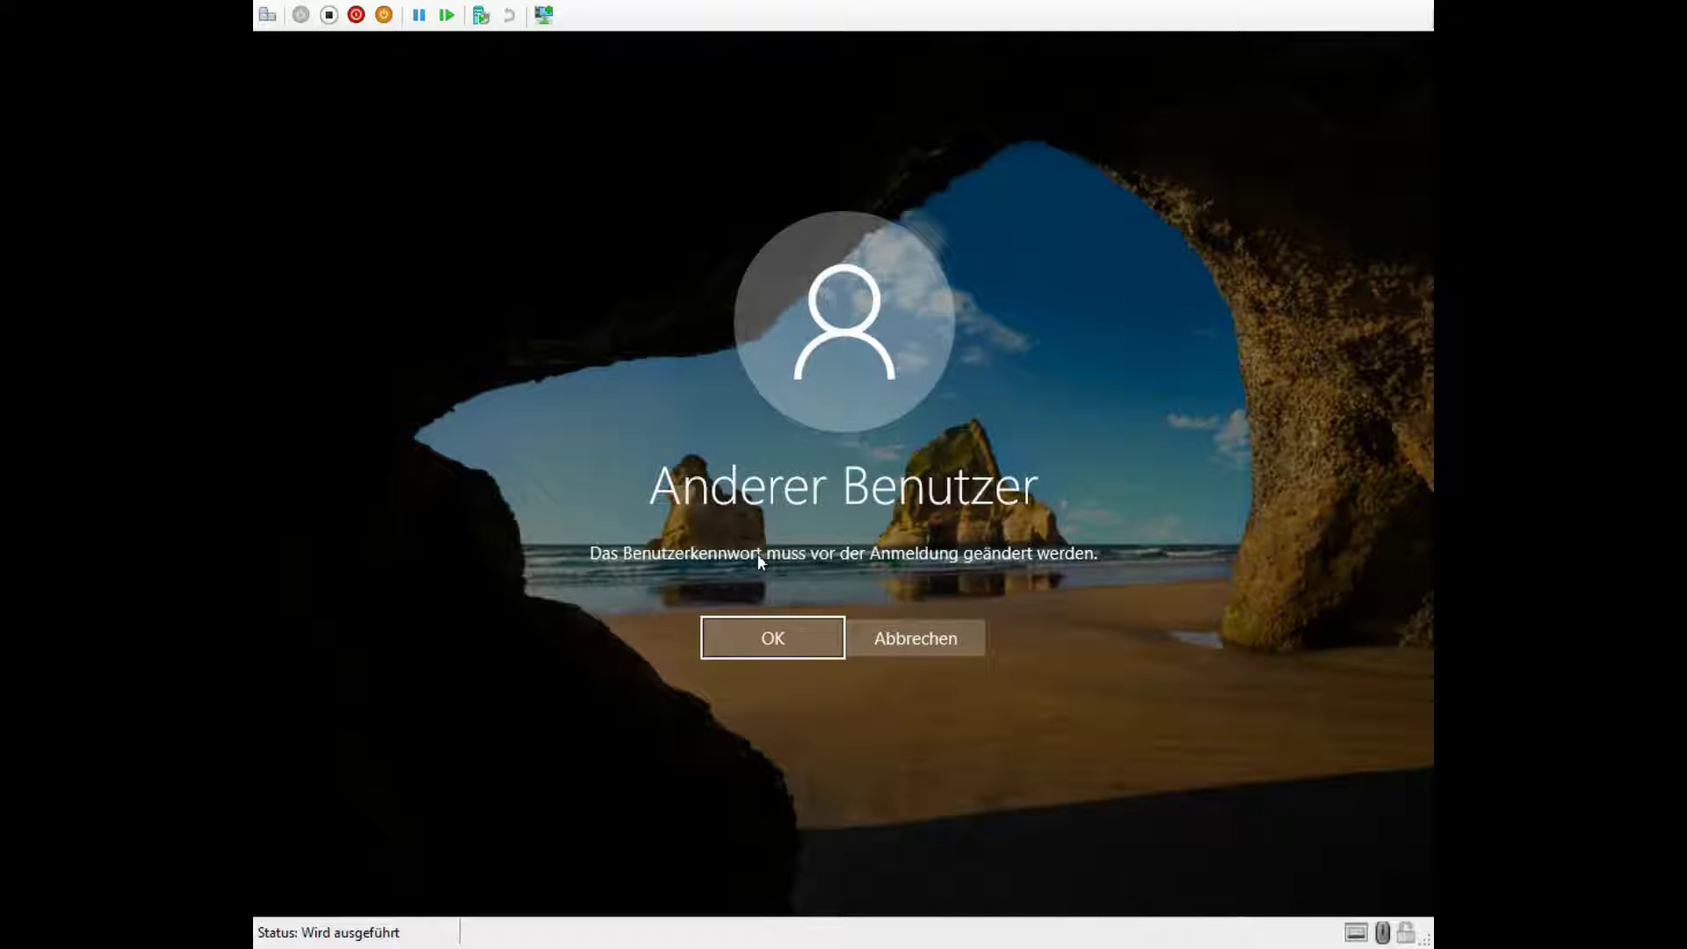
Step: Accept the required password change and enter the new password twice to confirm it
key(Return)
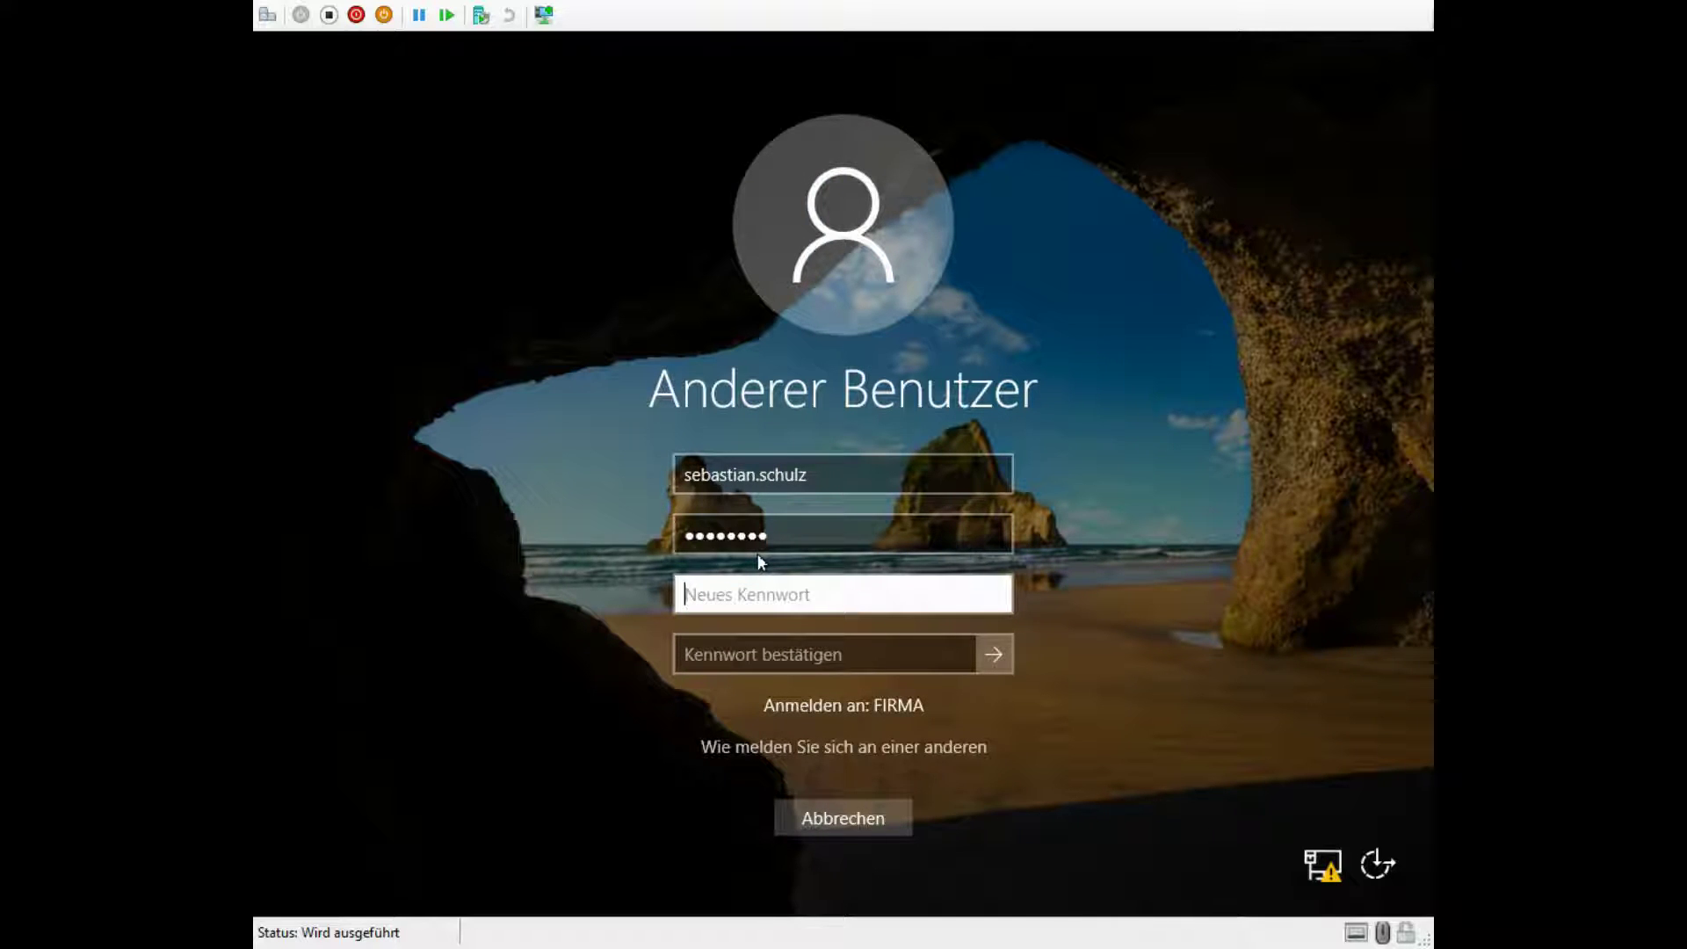
text(••••••••)
key(Tab)
text(••••)
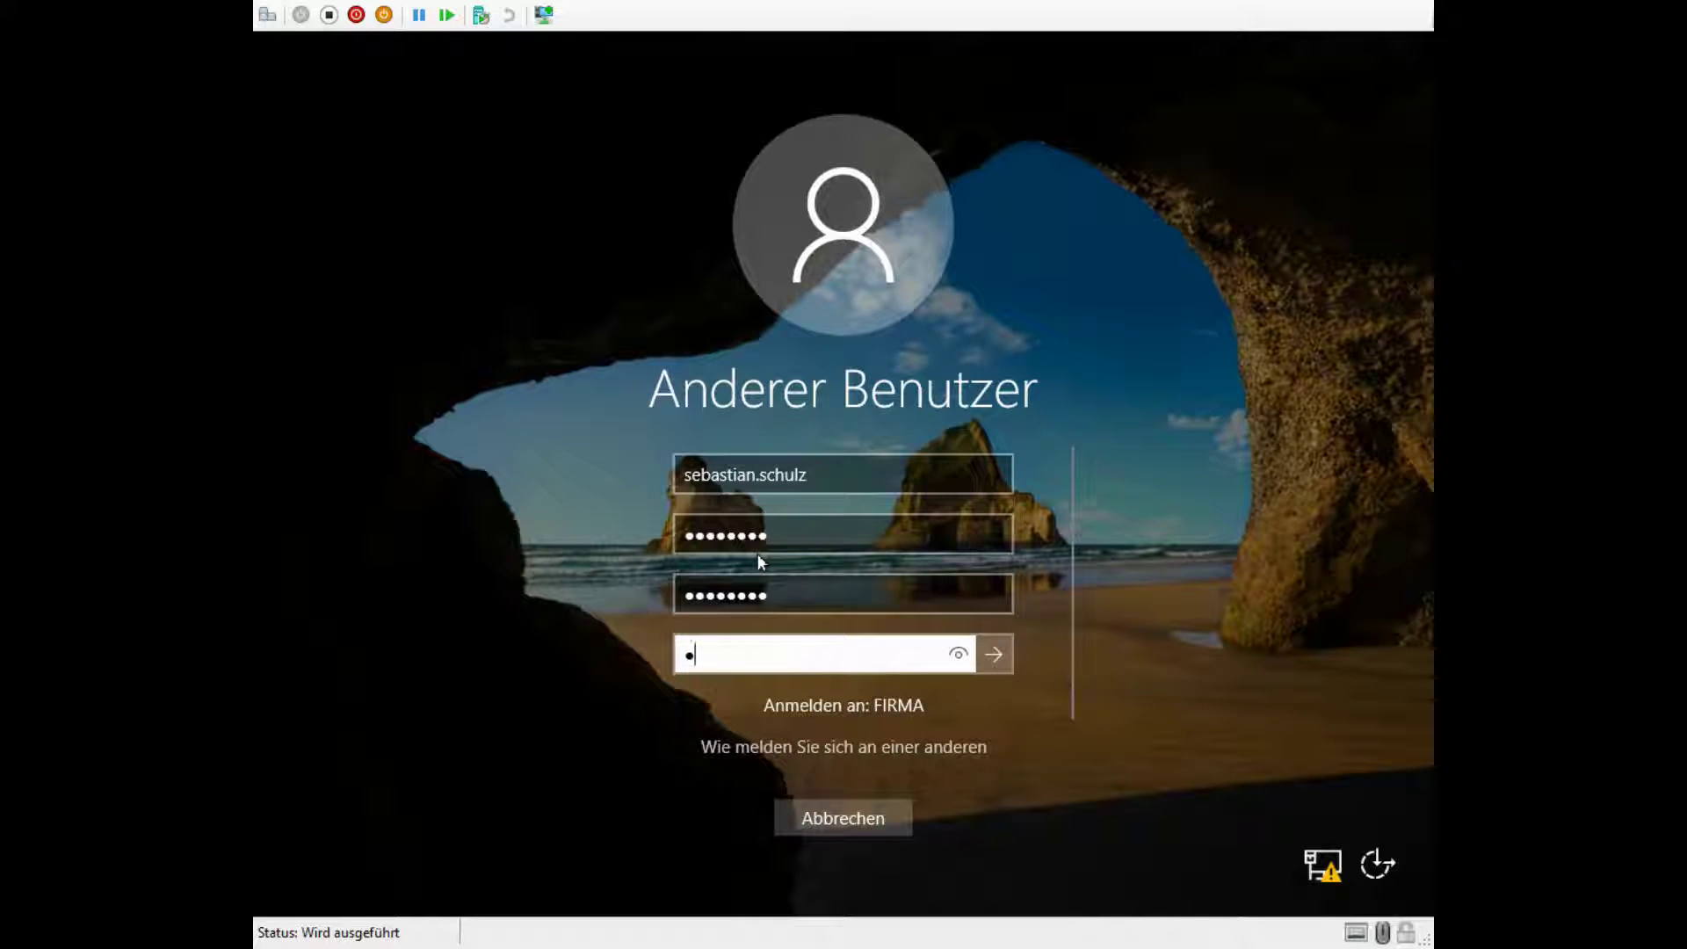
text(••••)
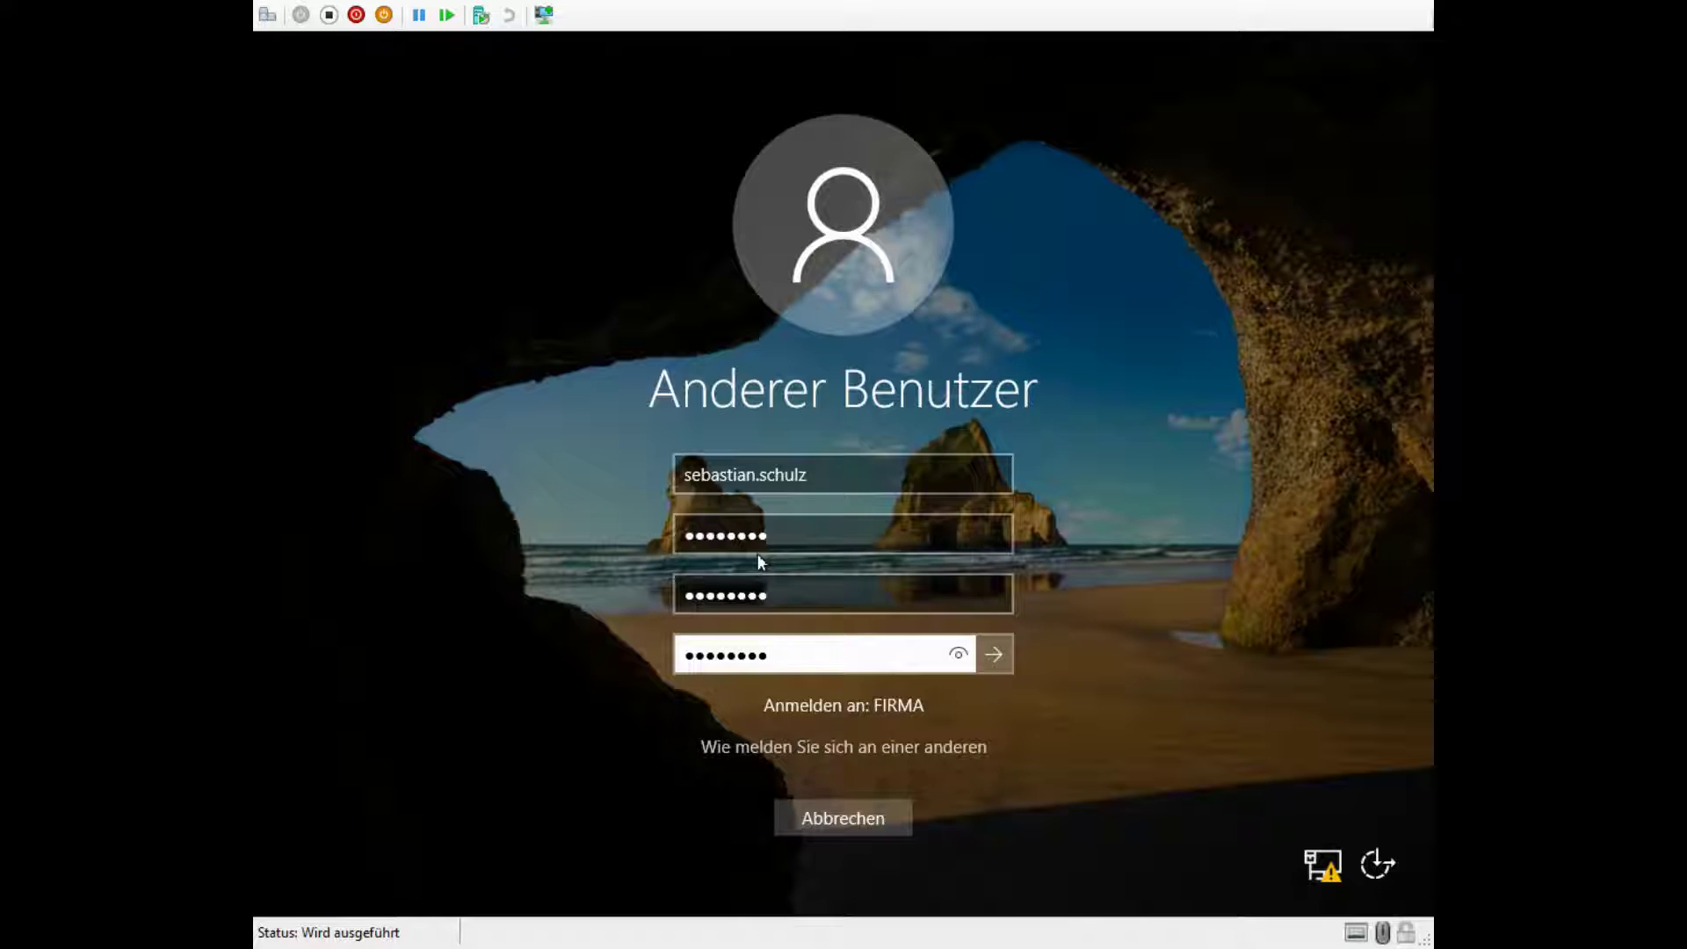
key(Return)
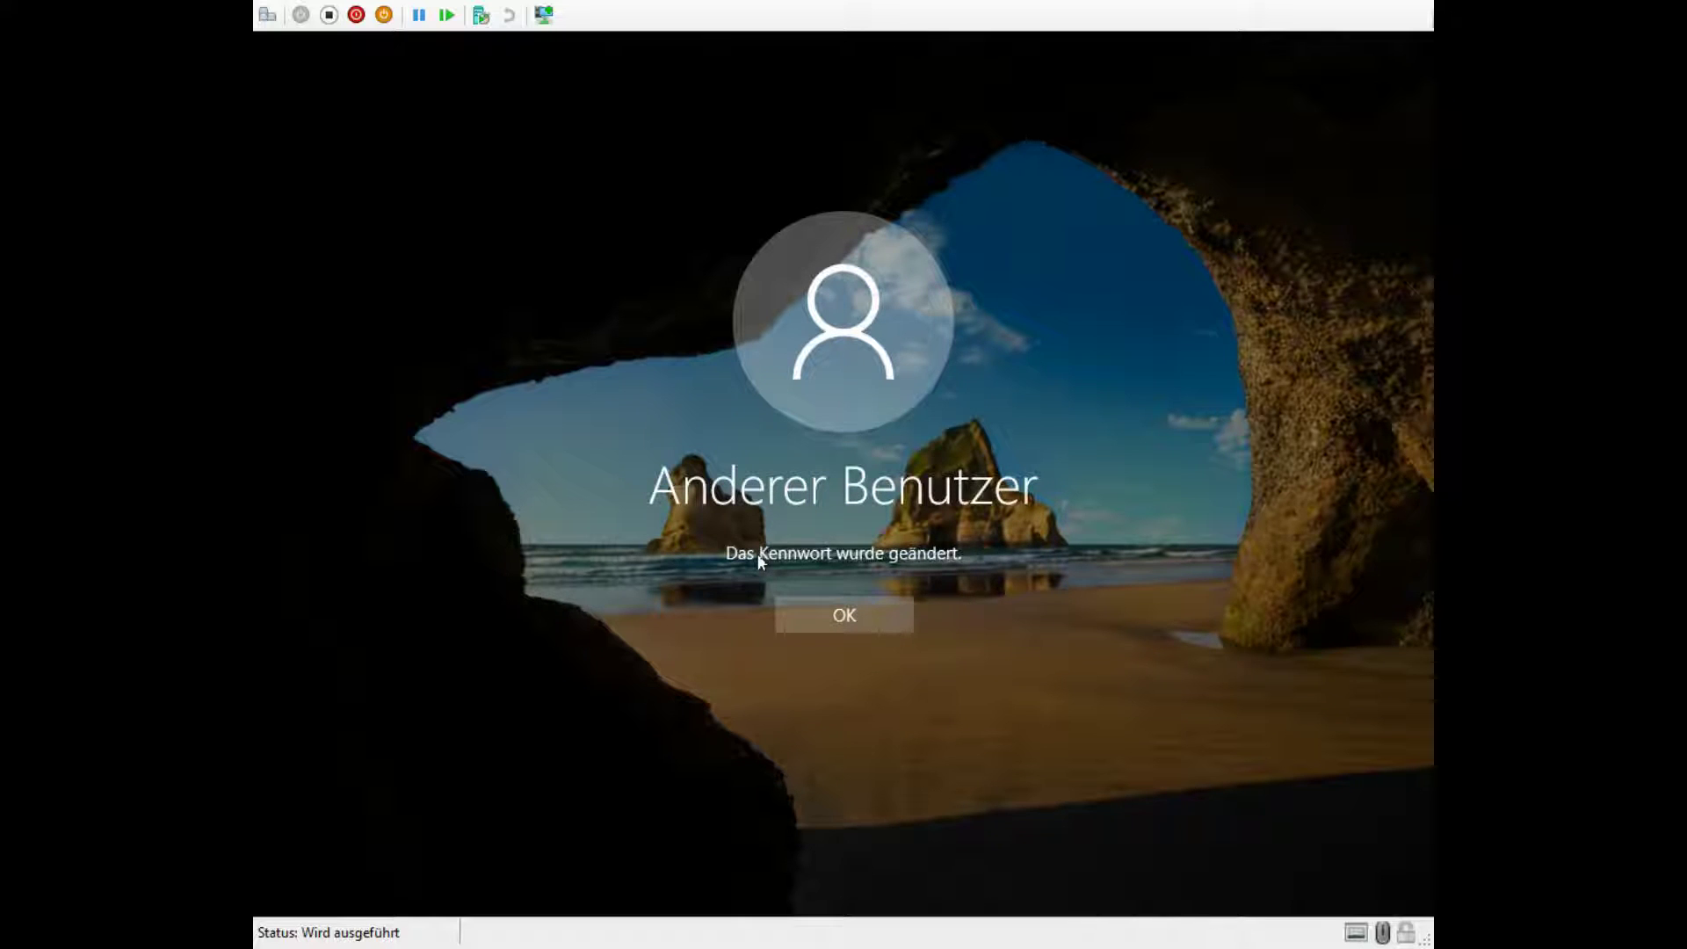
Step: Acknowledge the password-changed message and choose Anmelden to load the domain user's desktop
click(842, 615)
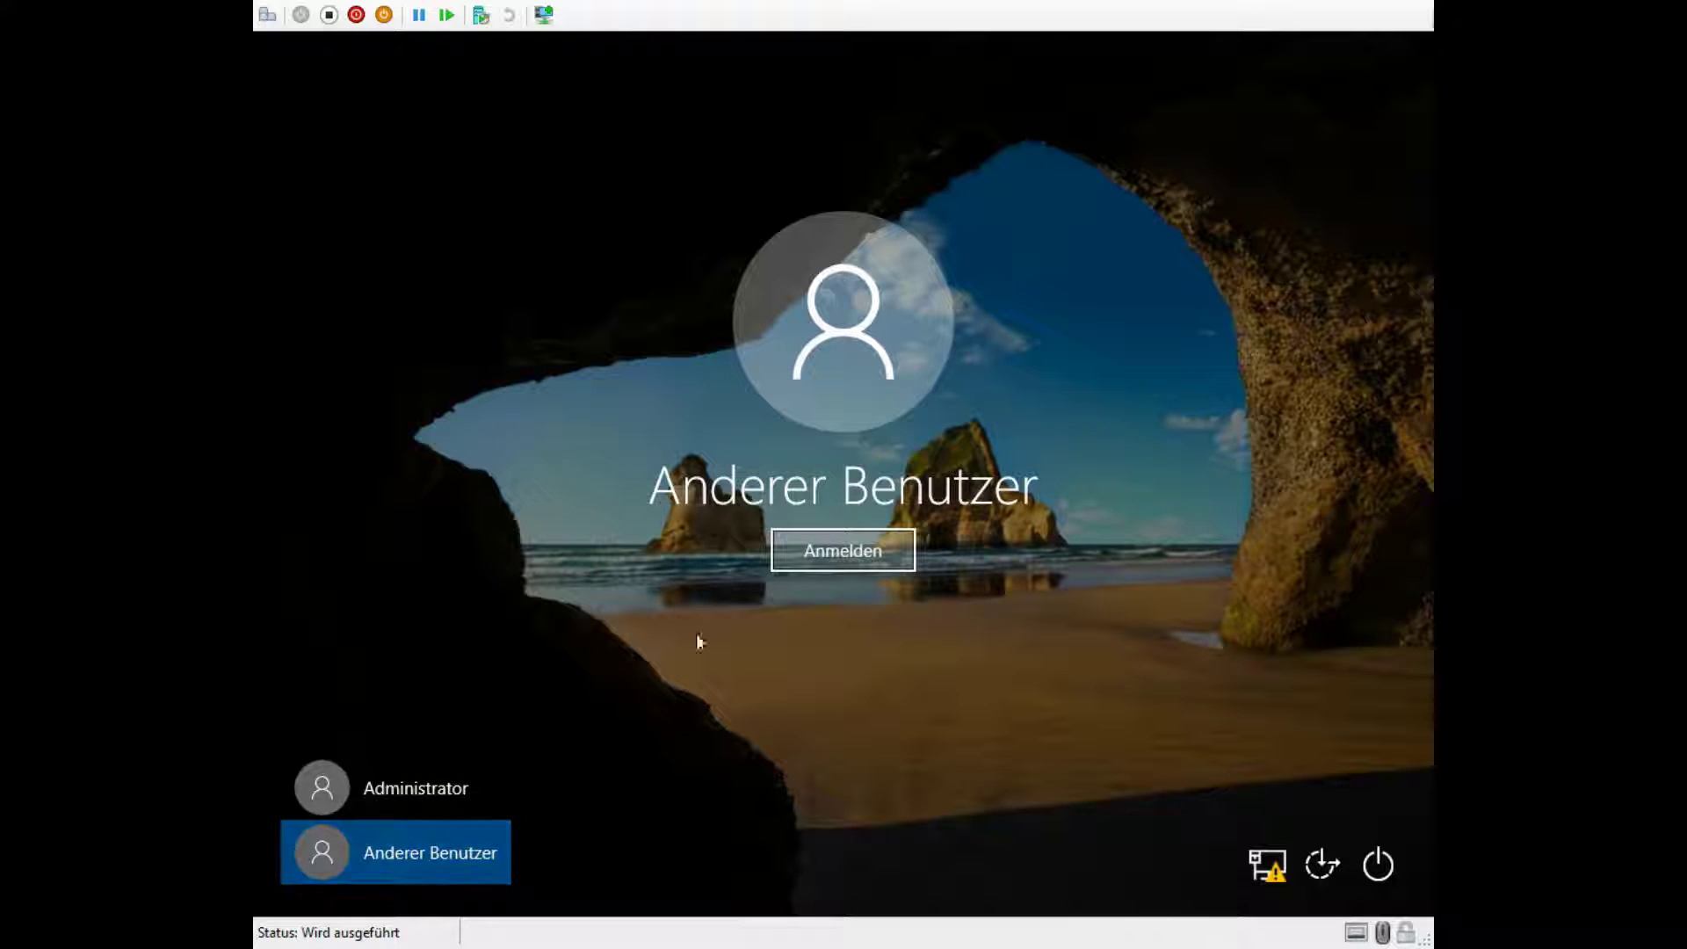
click(840, 552)
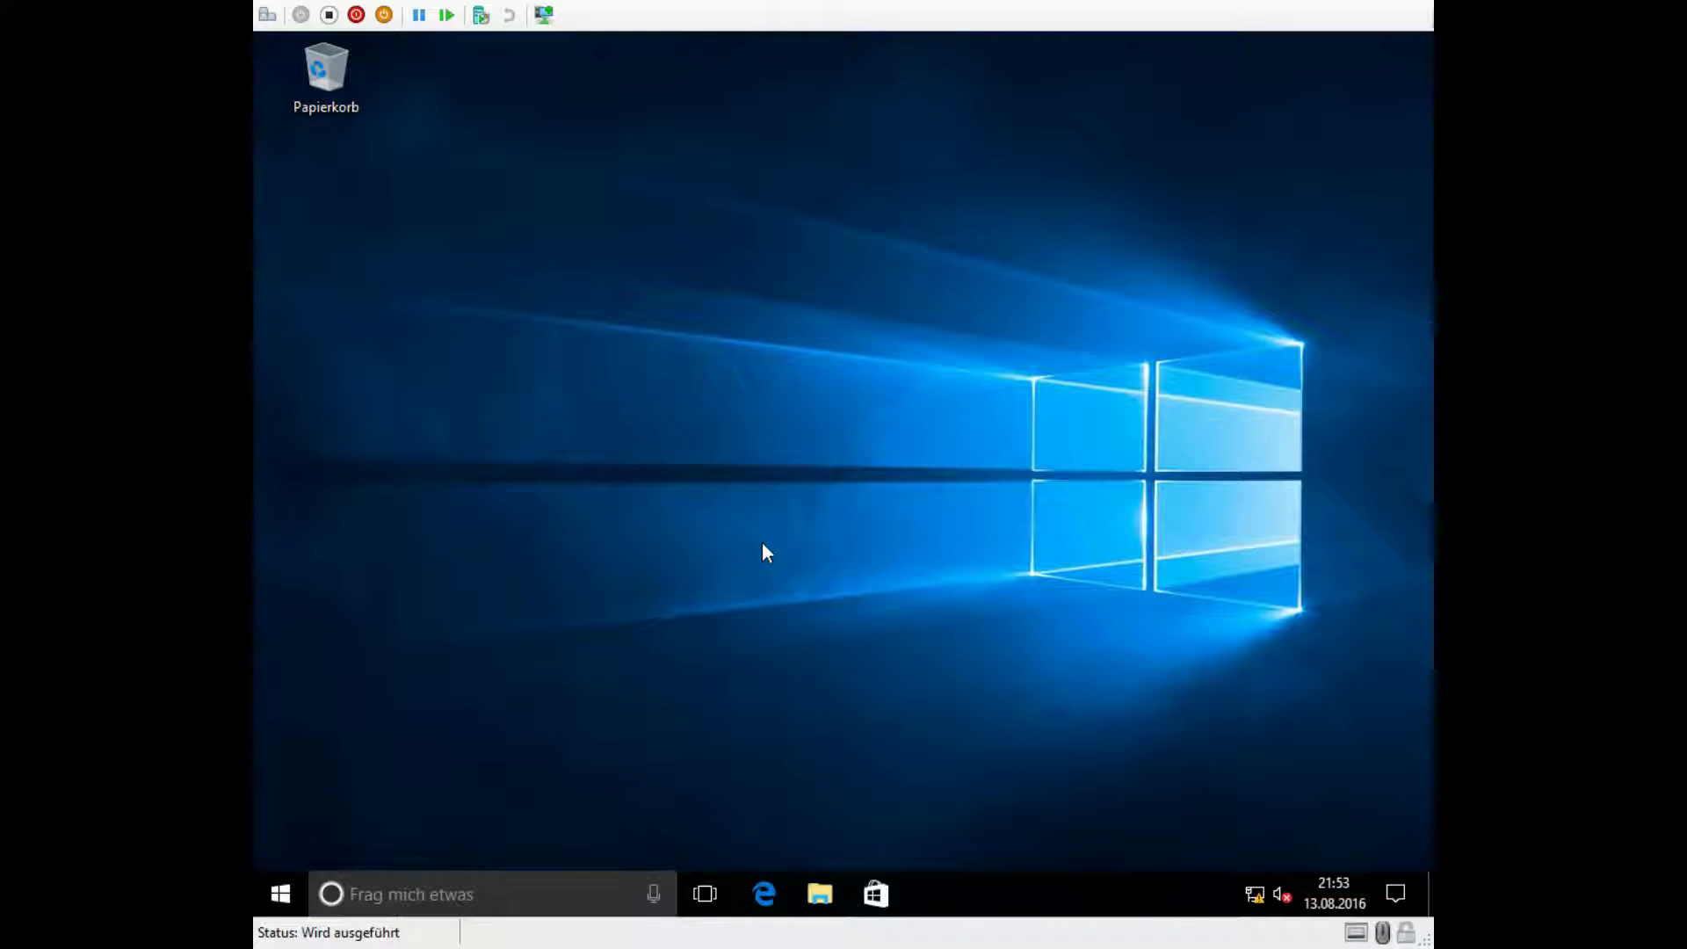
click(280, 894)
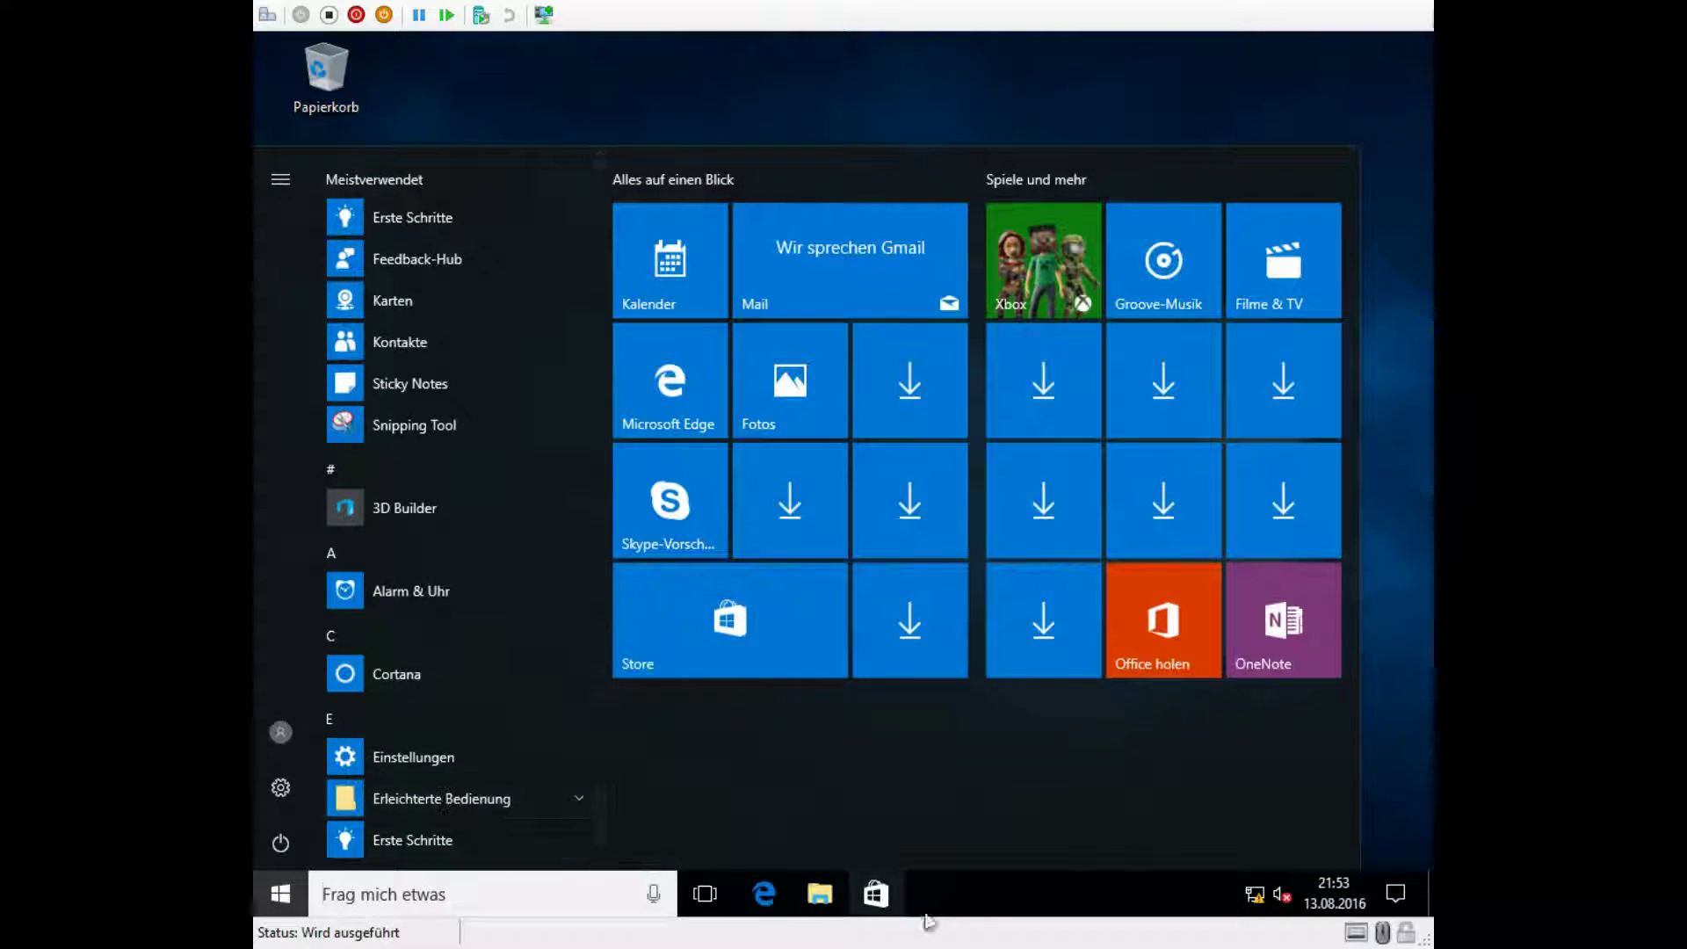
right_click(280, 894)
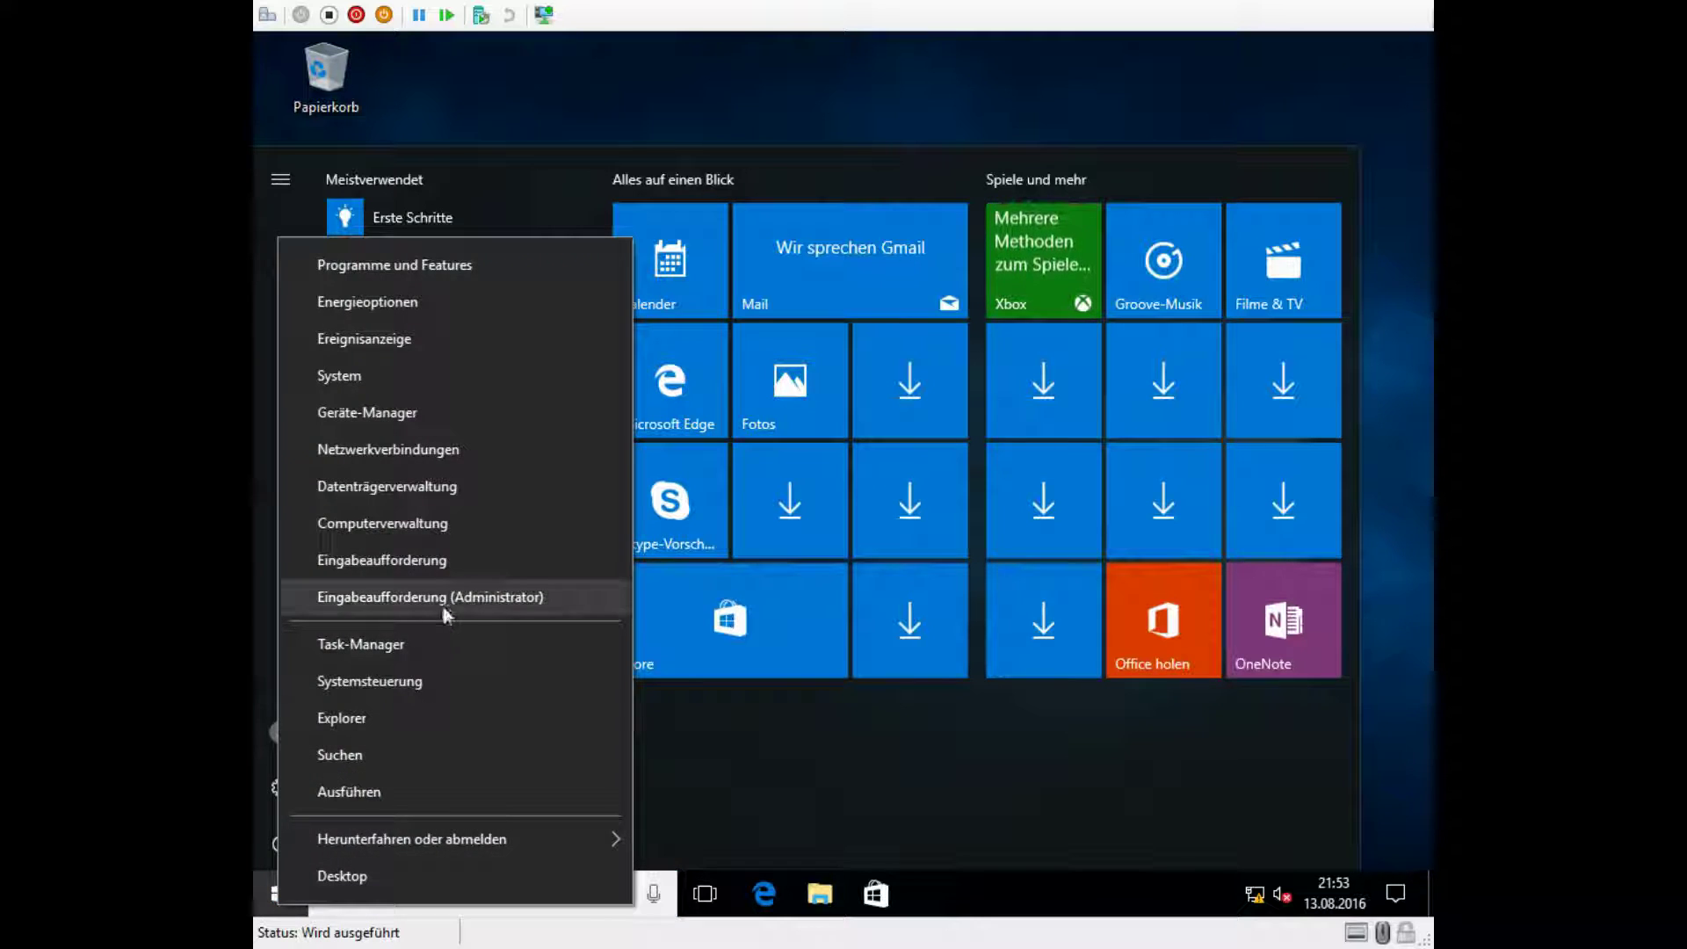
click(445, 606)
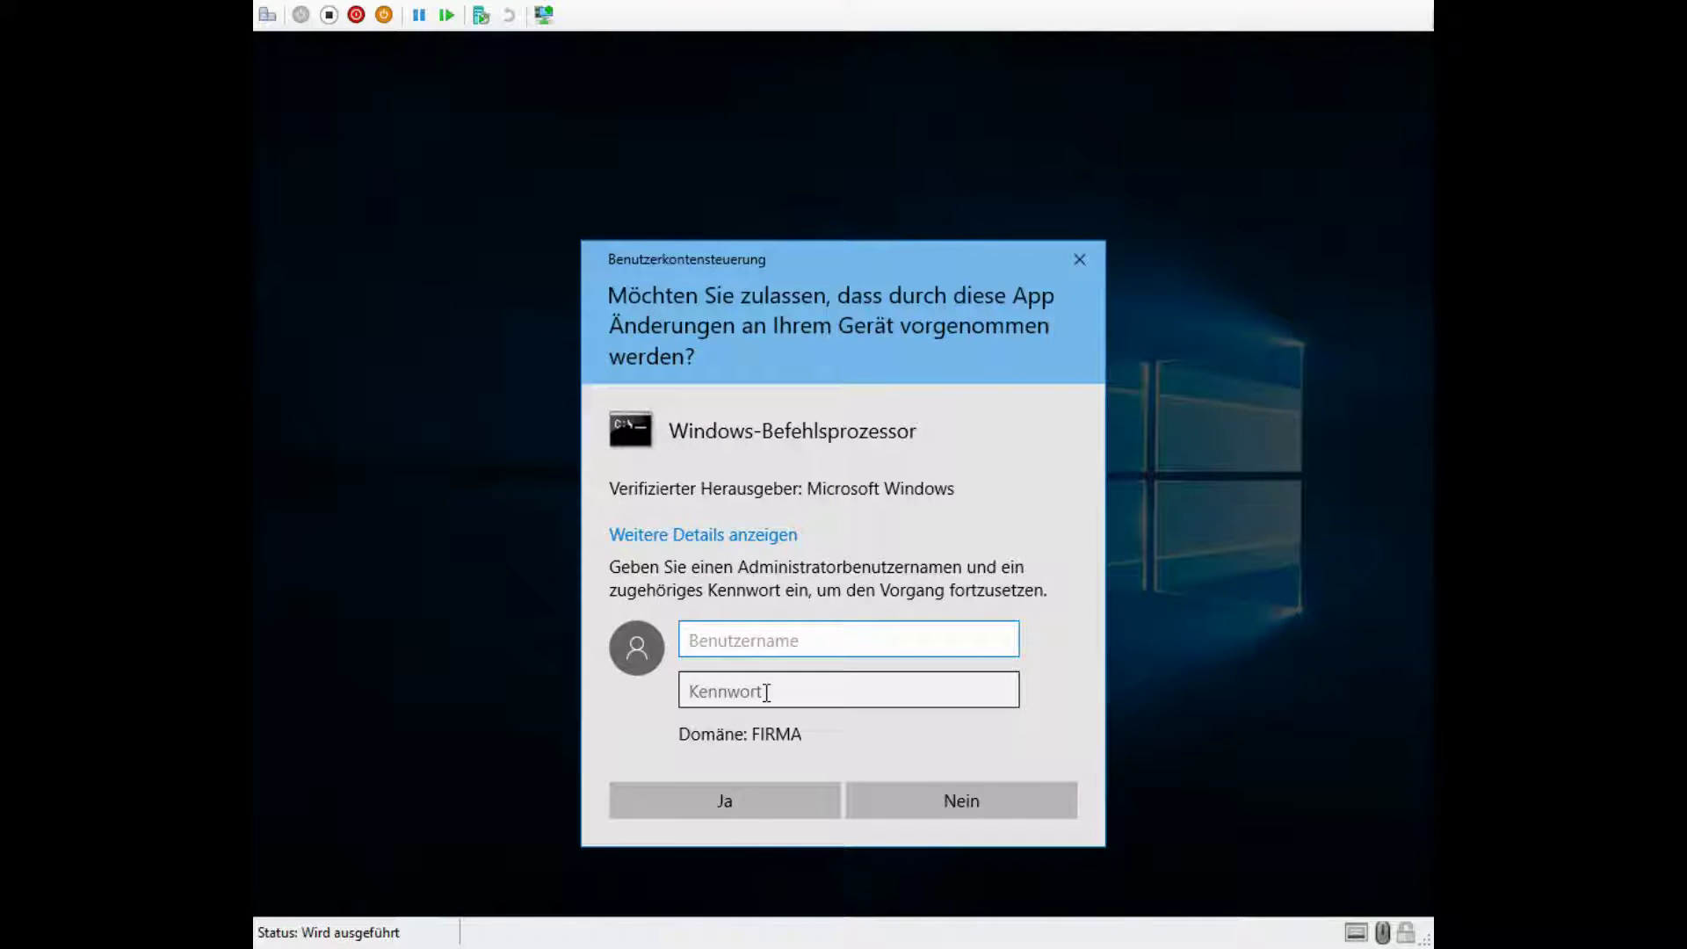
click(765, 693)
click(963, 799)
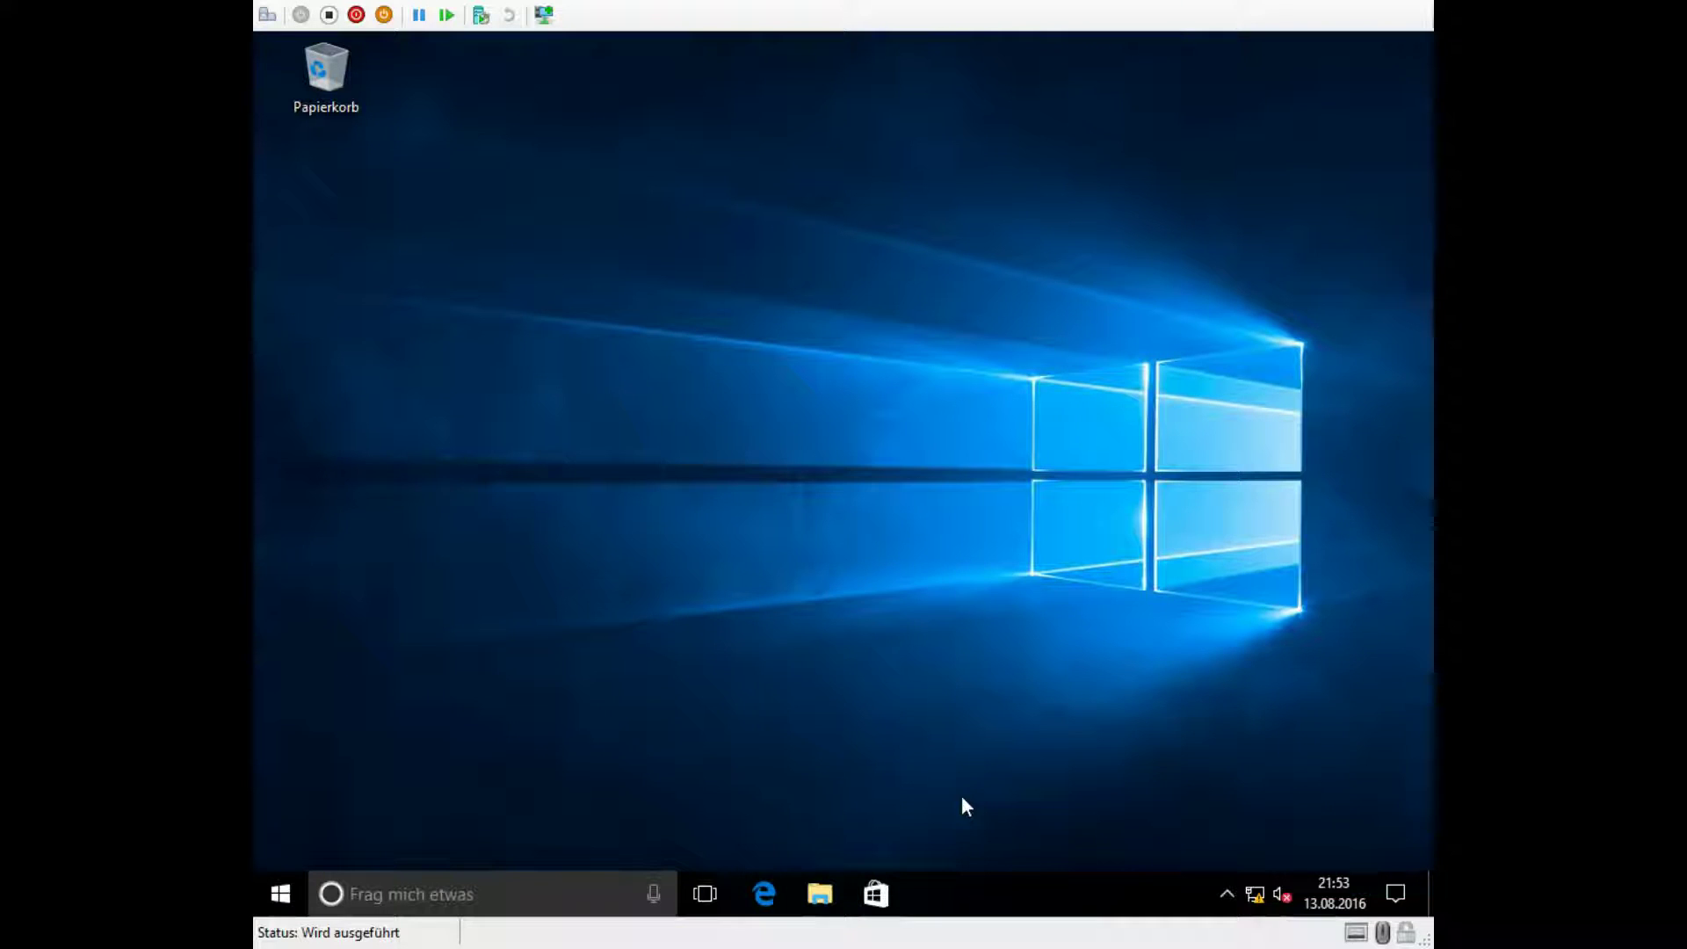
right_click(283, 896)
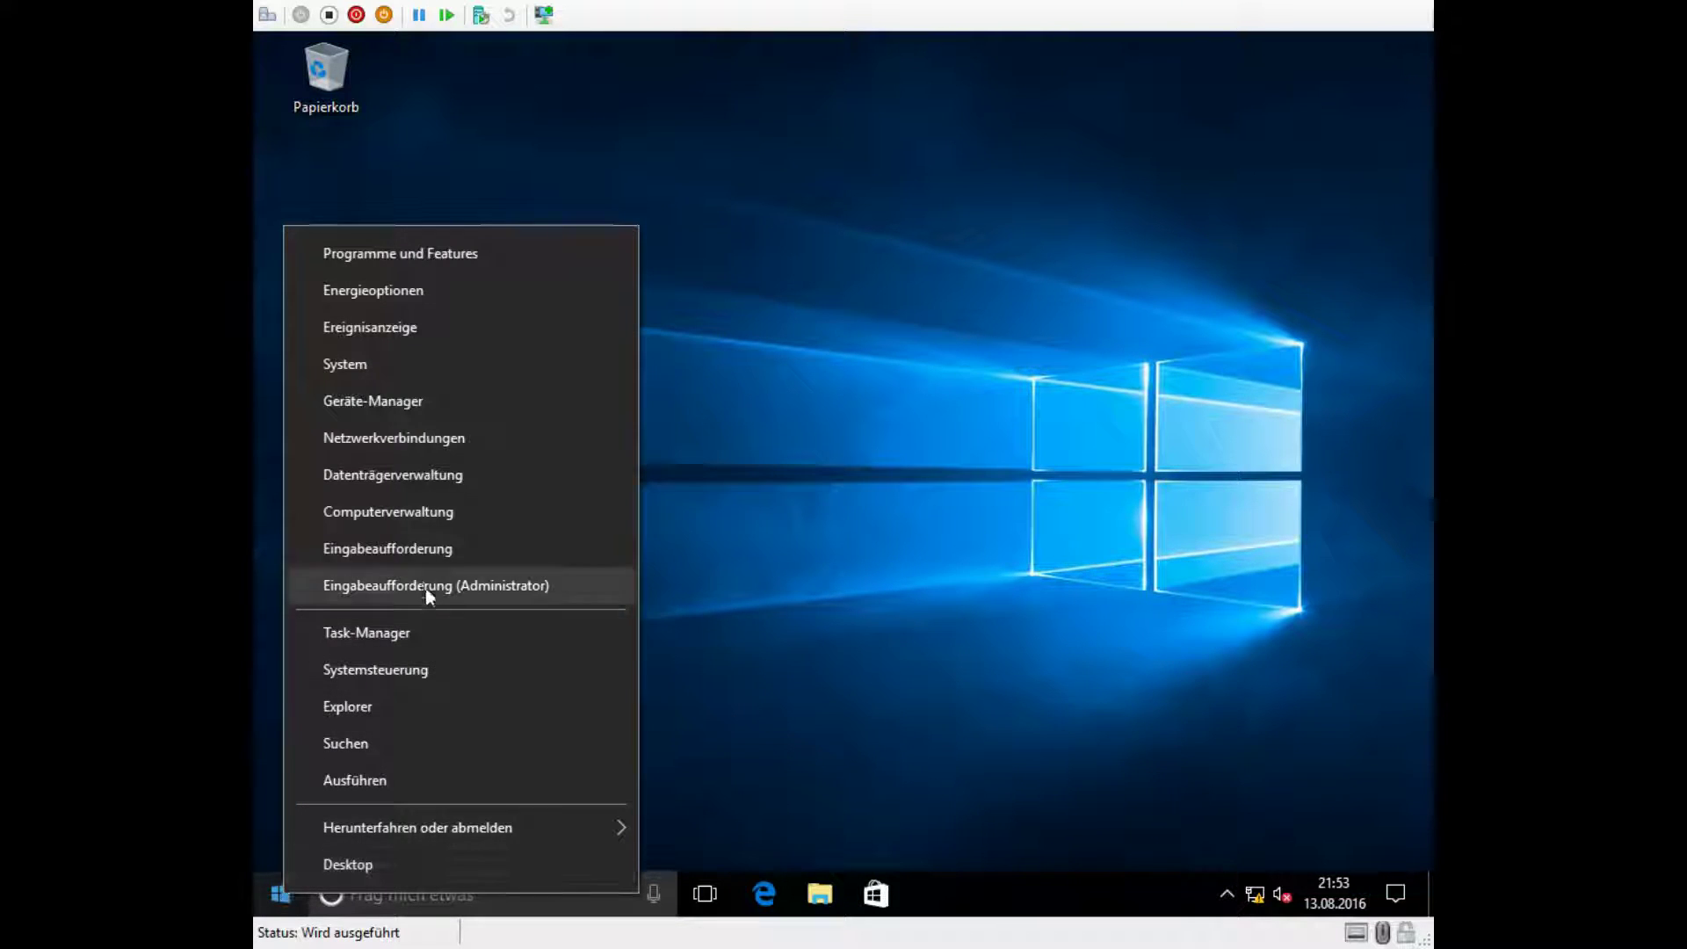
click(414, 548)
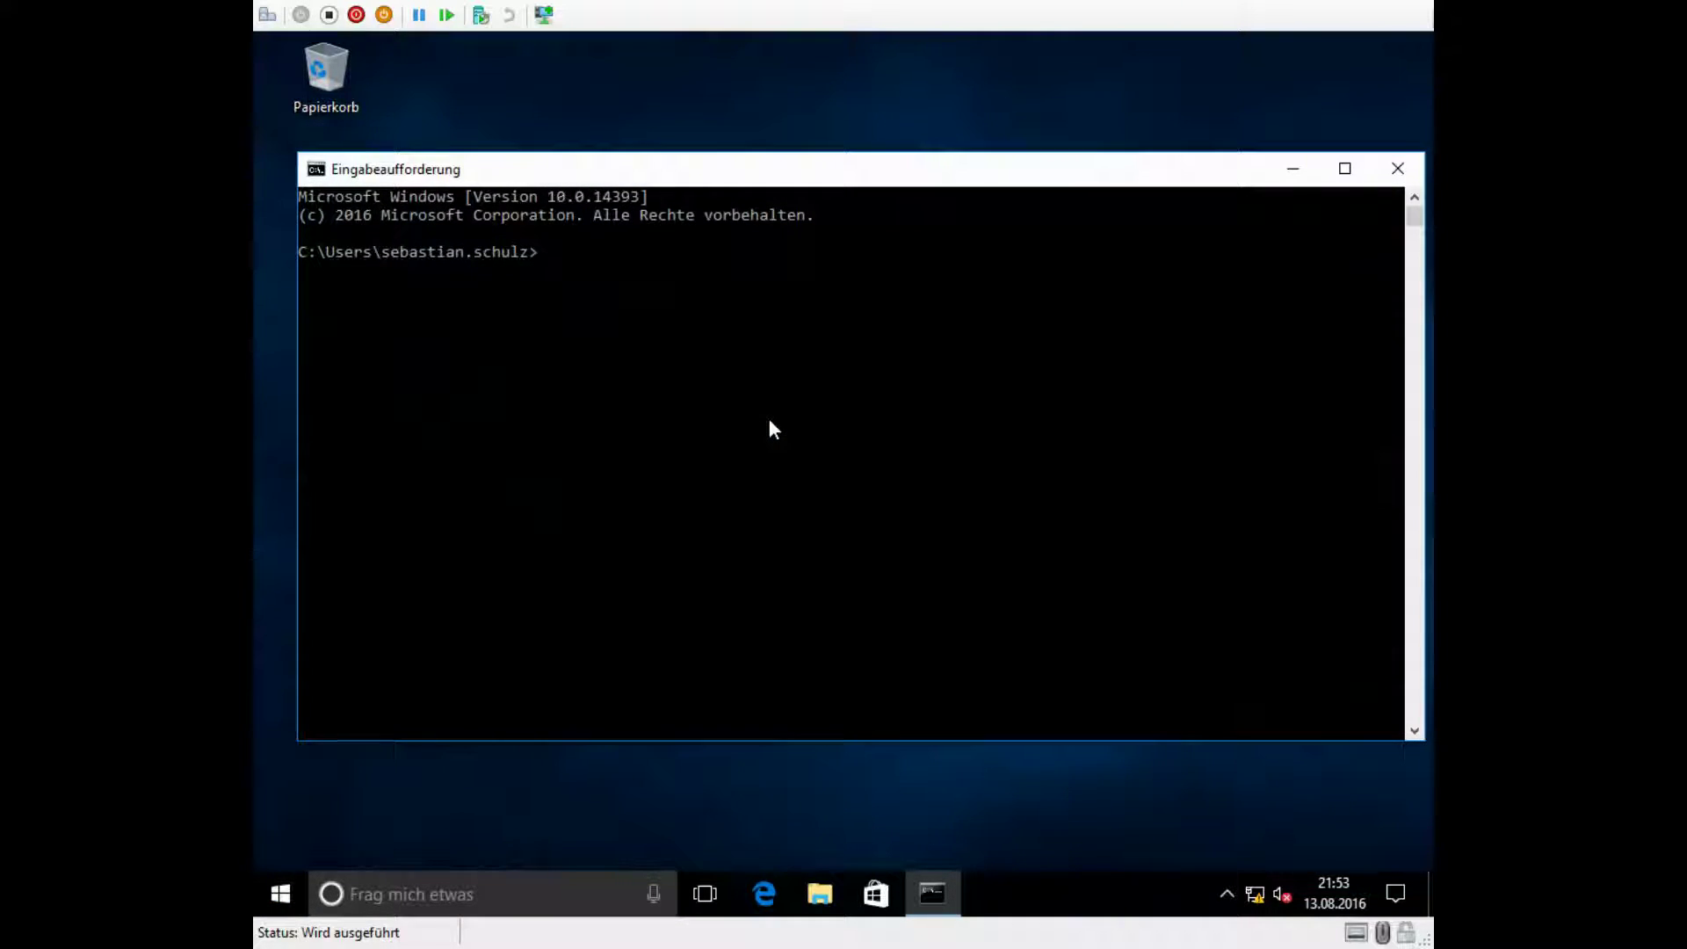
text(whoami)
key(Return)
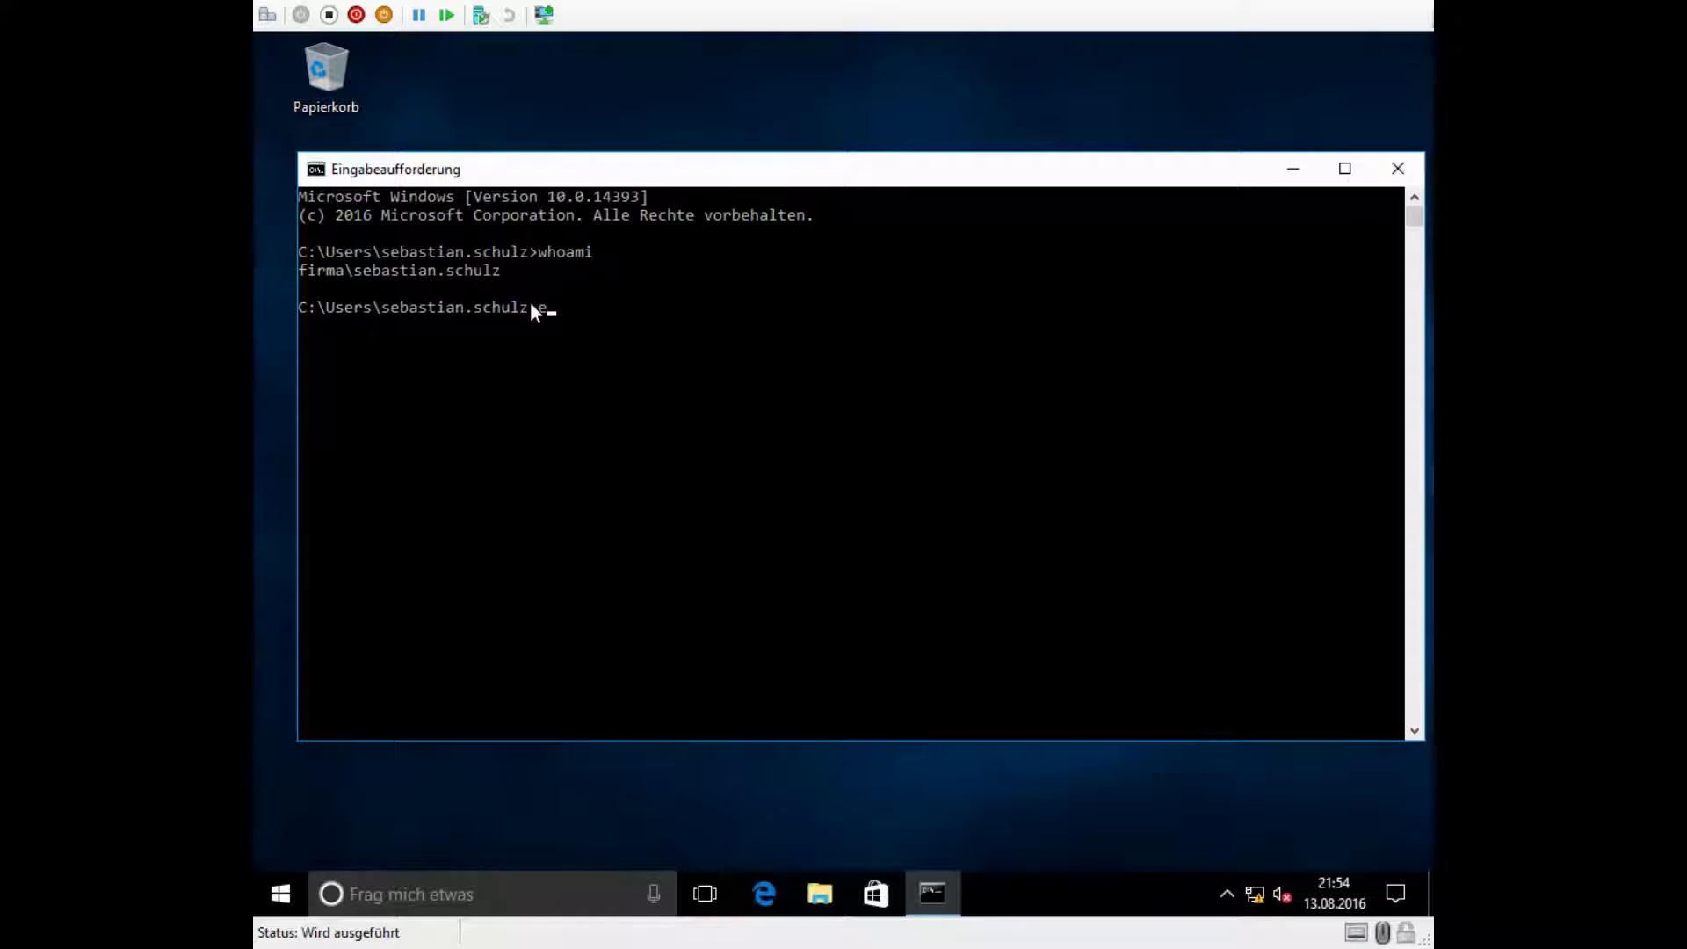
text(xit)
key(Return)
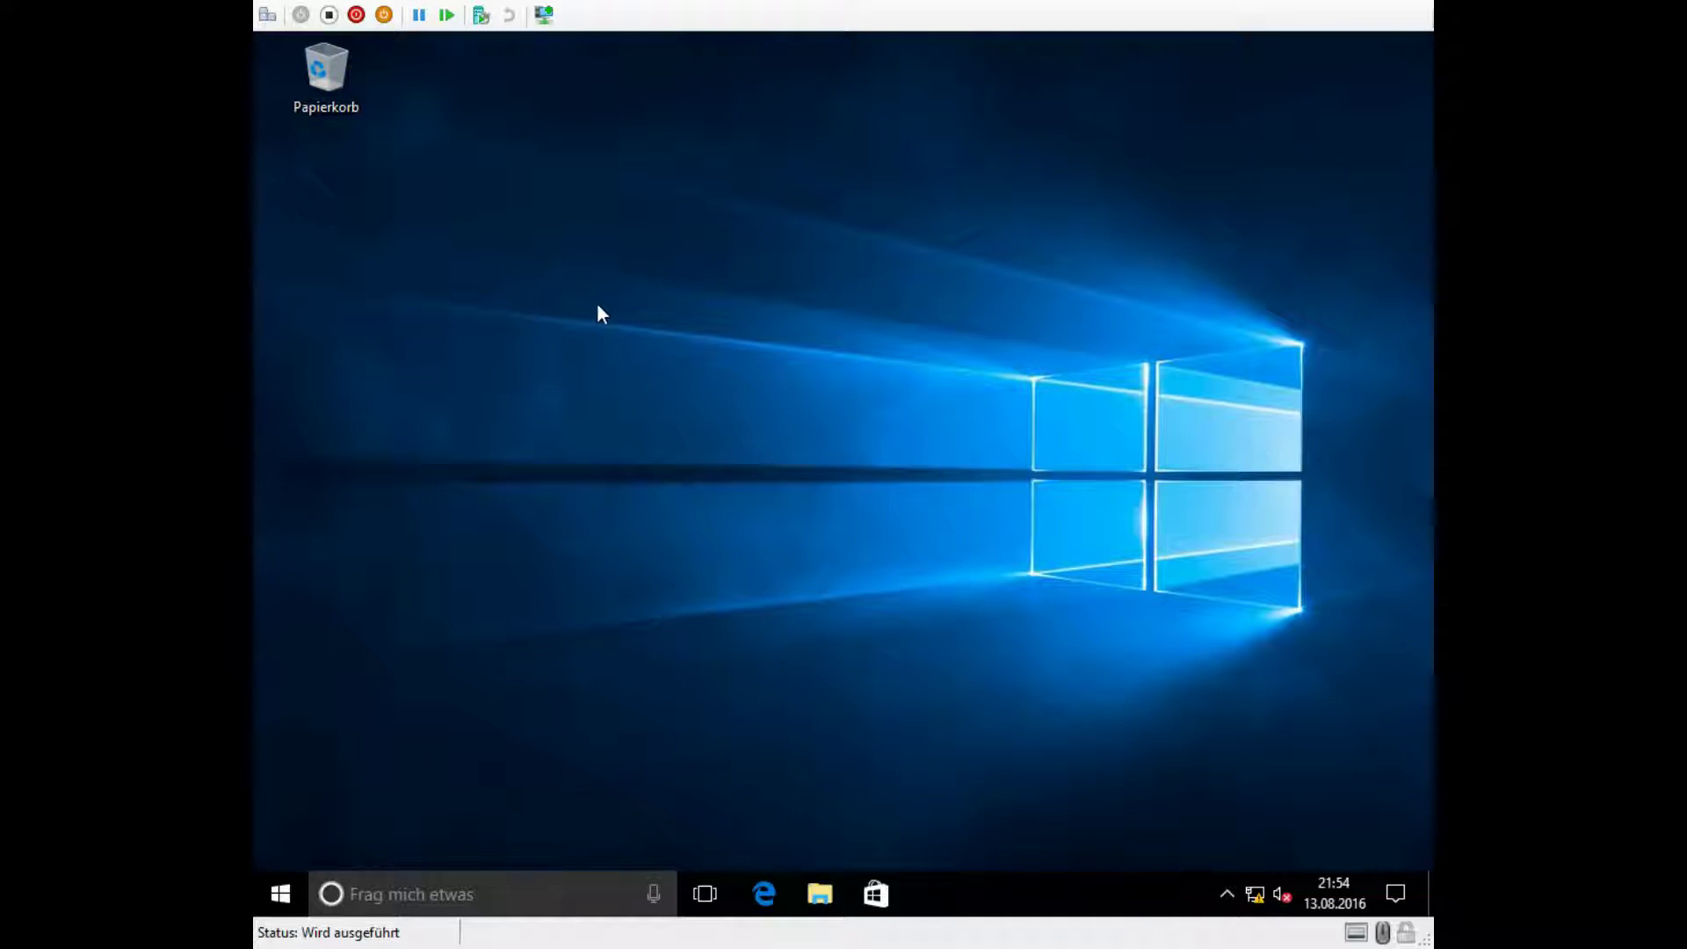